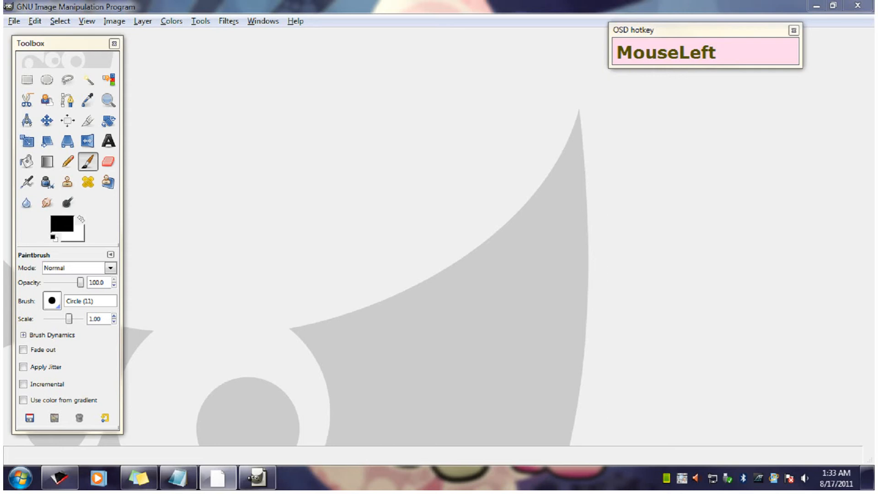
- Open the image pattern1.xcf from the Class 101 Supplies folder
left_click_drag(14, 21, 36, 65)
left_click(241, 142)
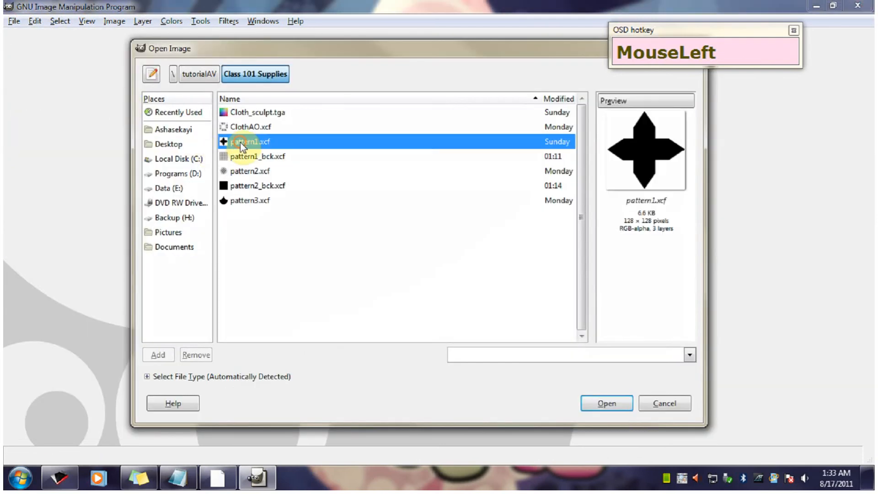
left_click(606, 403)
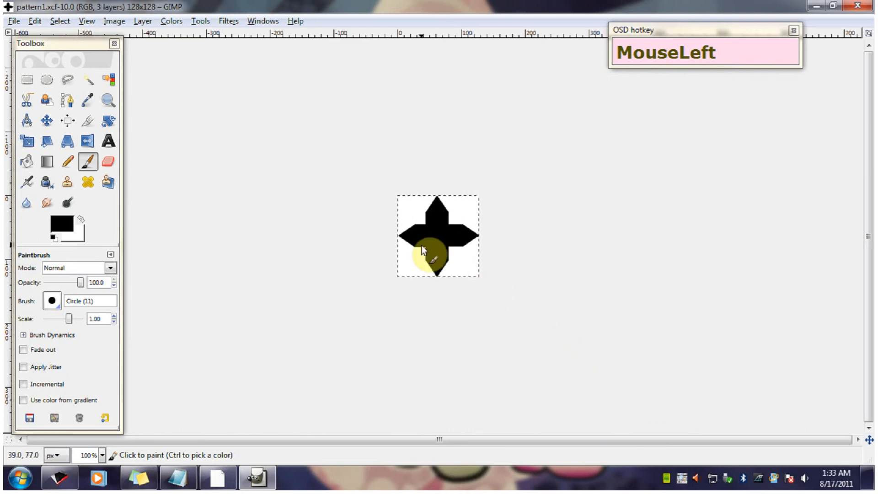
- Save the image under the name pattern1_bck.xcf in the Class 101 Supplies folder, replacing the existing file
left_click(18, 21)
left_click(17, 21)
left_click(10, 23)
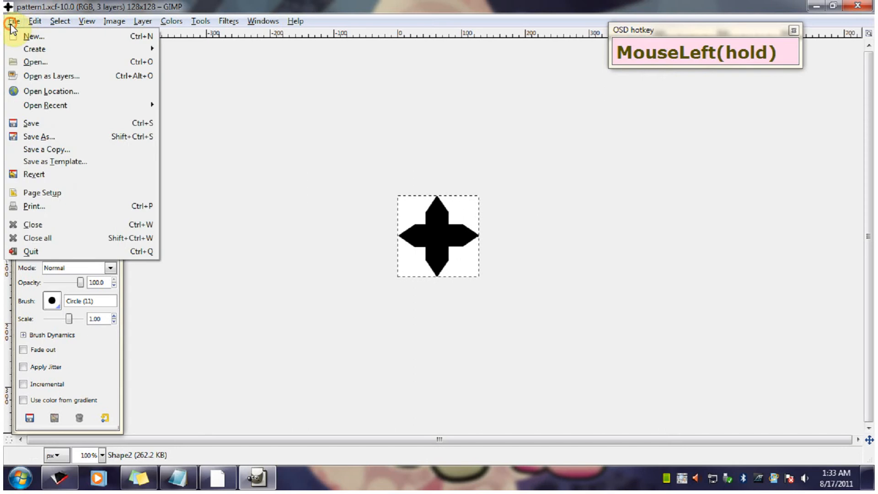
left_click(49, 136)
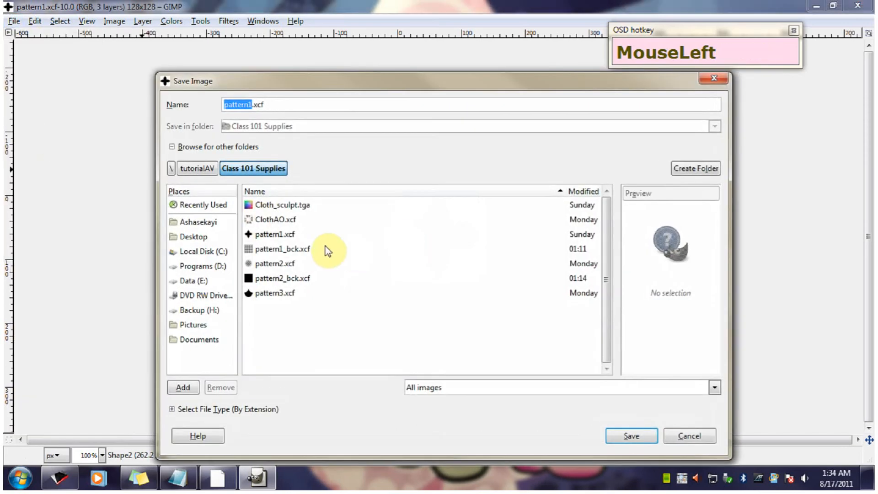
left_click(293, 251)
left_click(623, 436)
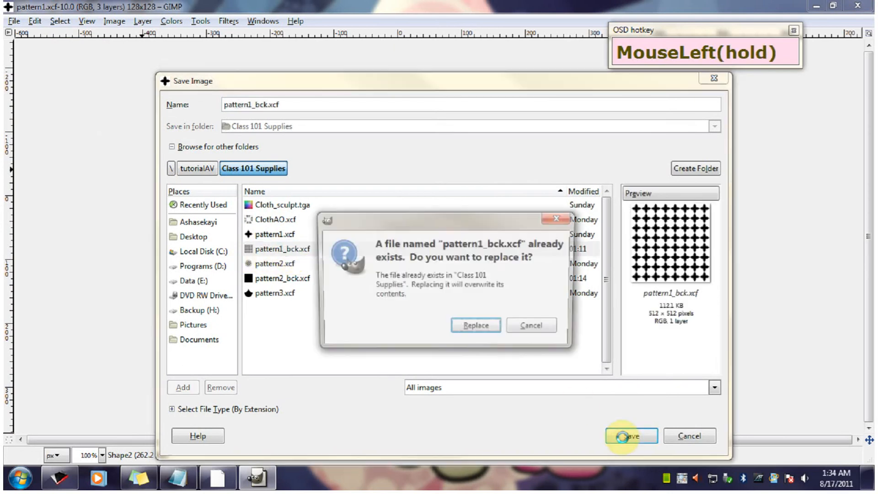
left_click(477, 327)
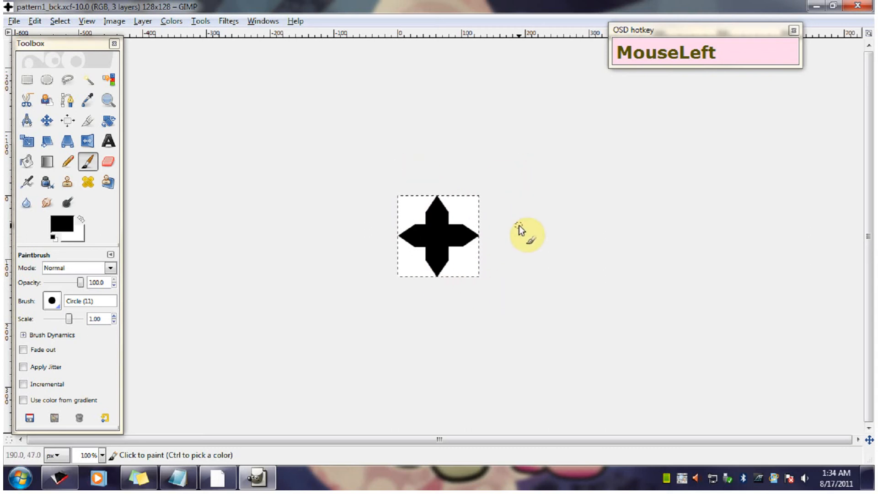
- Show the Layers dialog and place it beside the cross-shaped pattern image
left_click(264, 22)
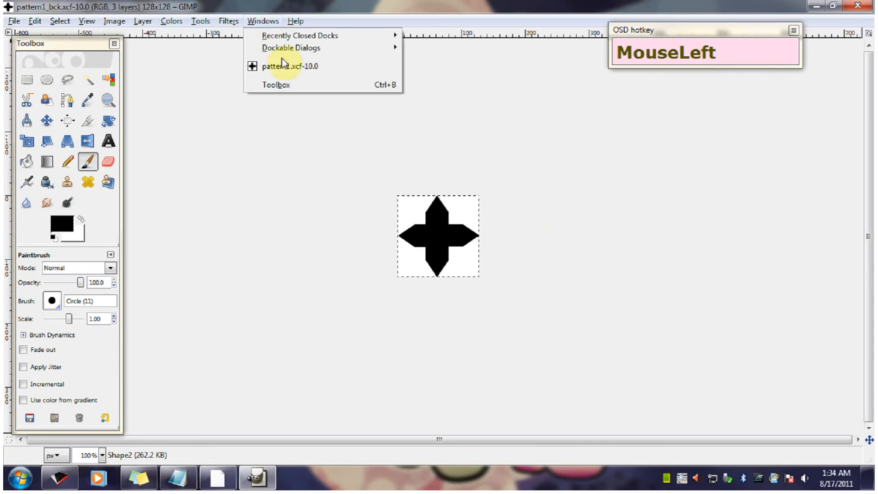
mouse_move(289, 50)
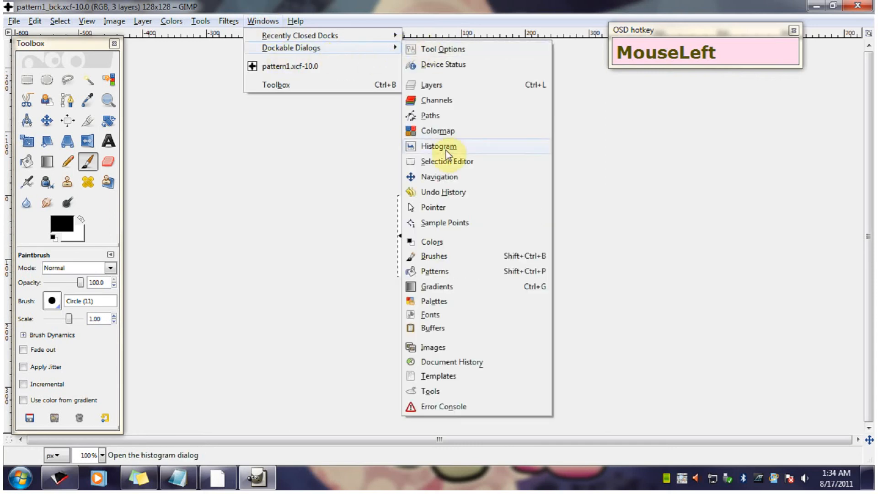
left_click(446, 88)
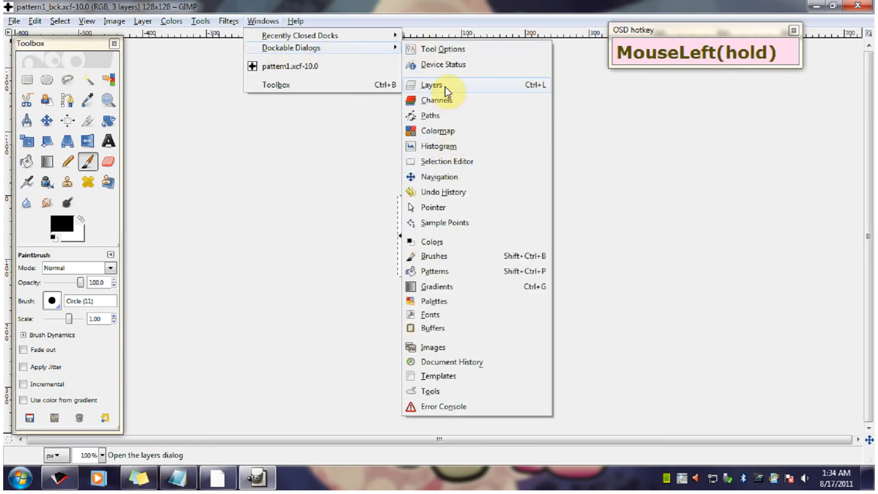
left_click_drag(446, 24, 578, 180)
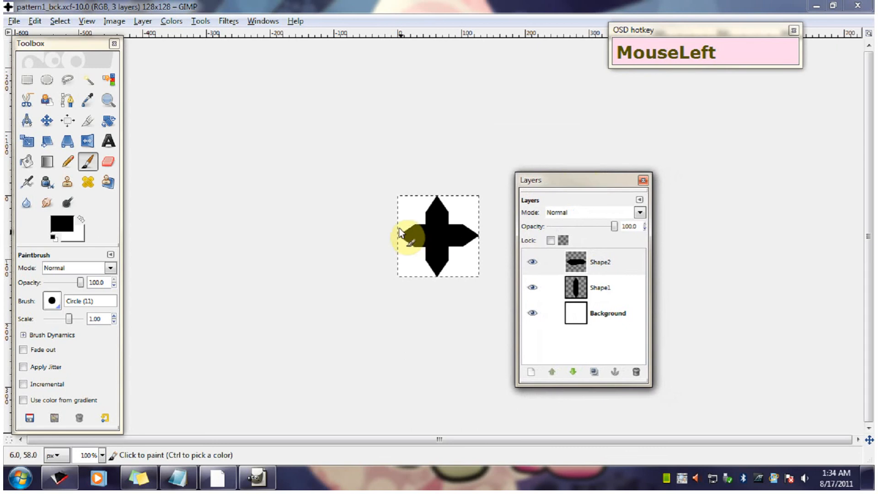
left_click_drag(383, 194, 354, 211)
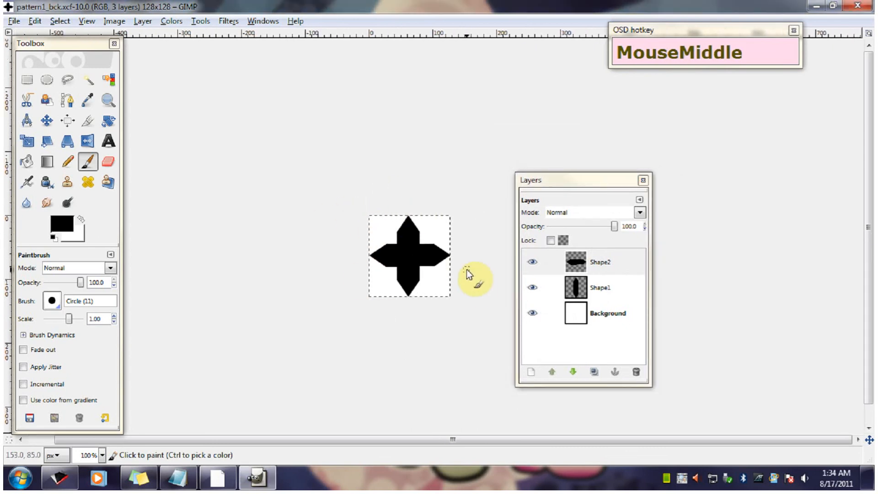
- Copy everything visible in the pattern image to the clipboard
left_click(14, 22)
mouse_move(35, 22)
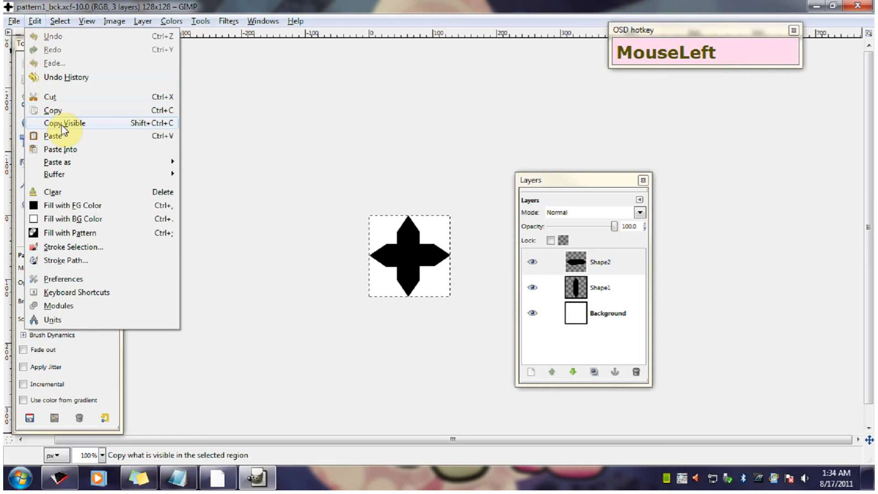
left_click(119, 128)
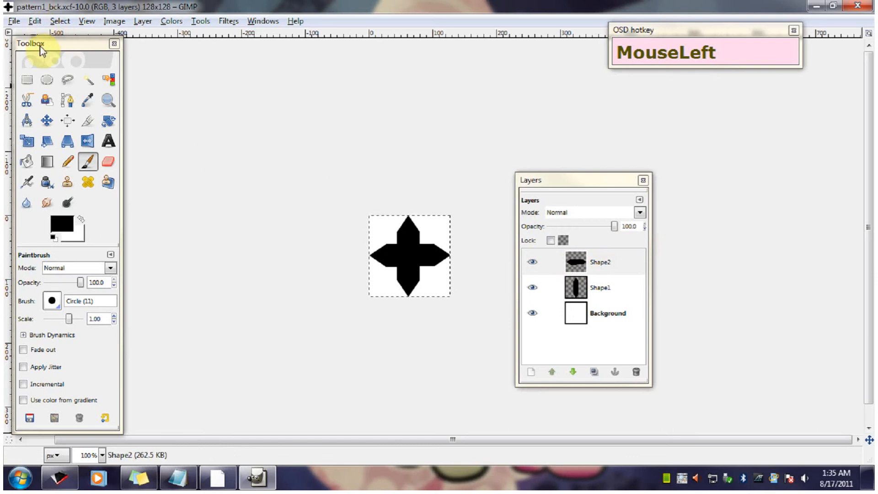
- Paste the copied image as a new pattern, setting both the pattern name and file name to temp566478
left_click_drag(54, 47, 61, 24)
left_click(35, 21)
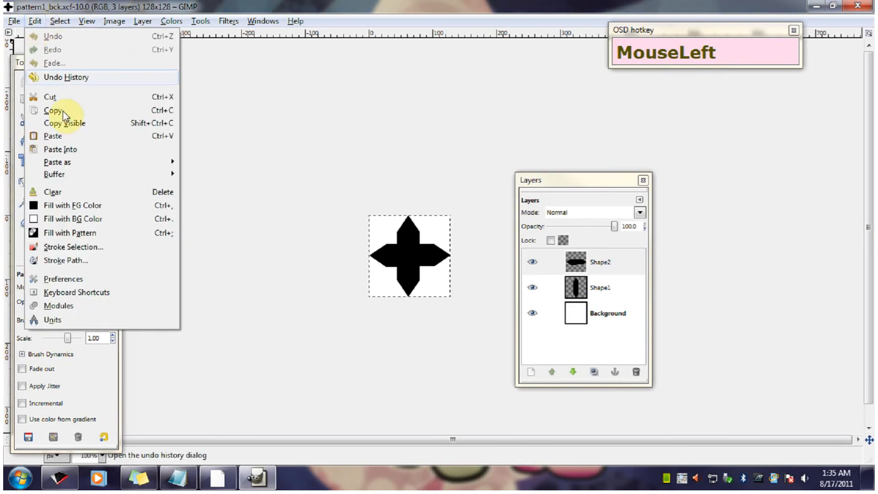
mouse_move(86, 163)
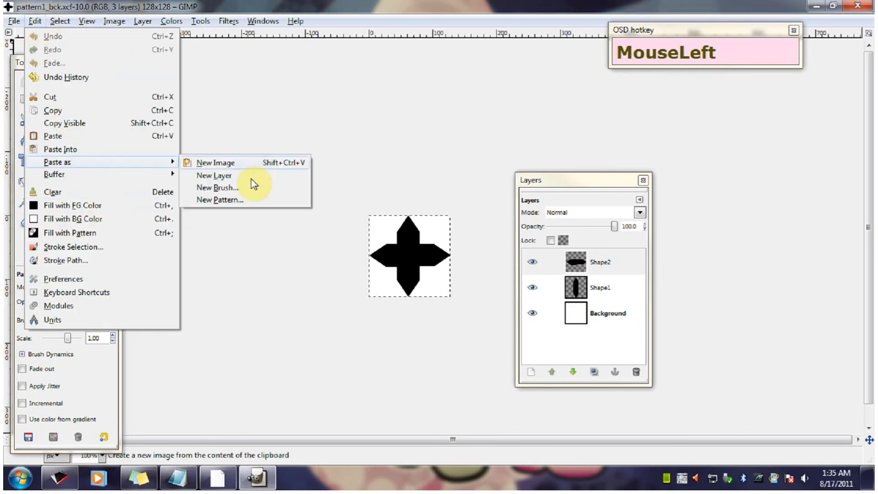
left_click(241, 201)
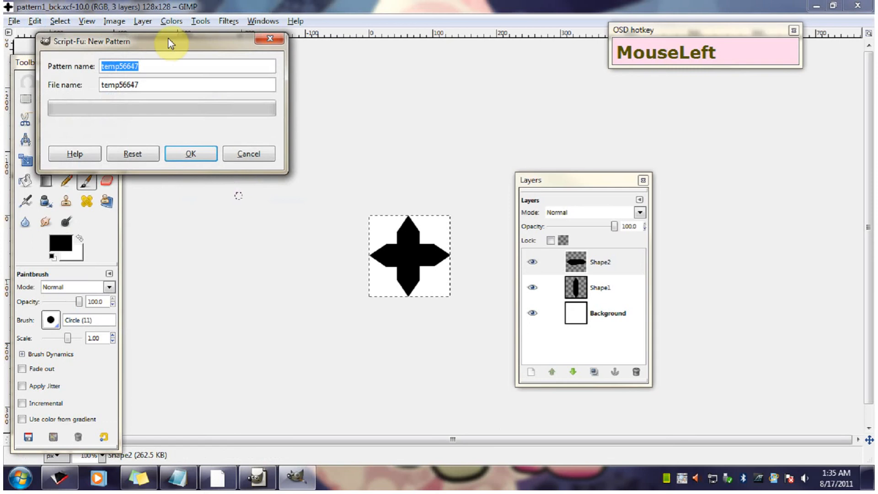
left_click_drag(169, 37, 237, 79)
left_click(230, 105)
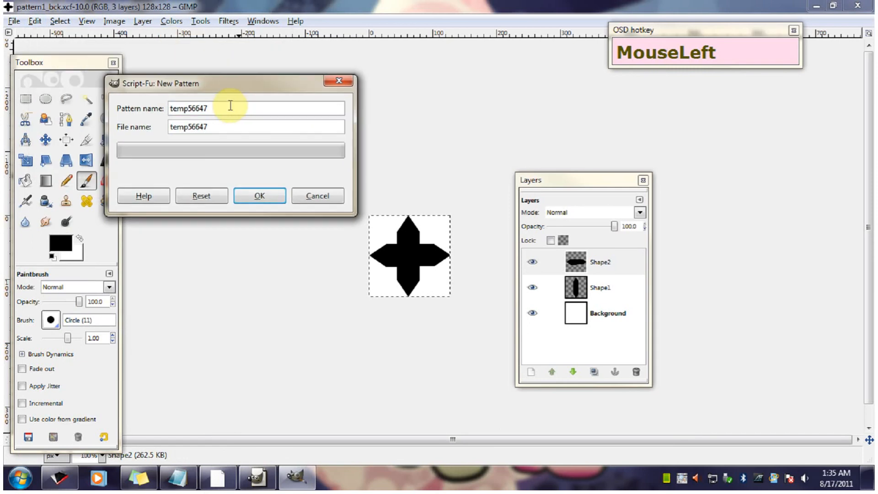
type("8")
left_click(225, 126)
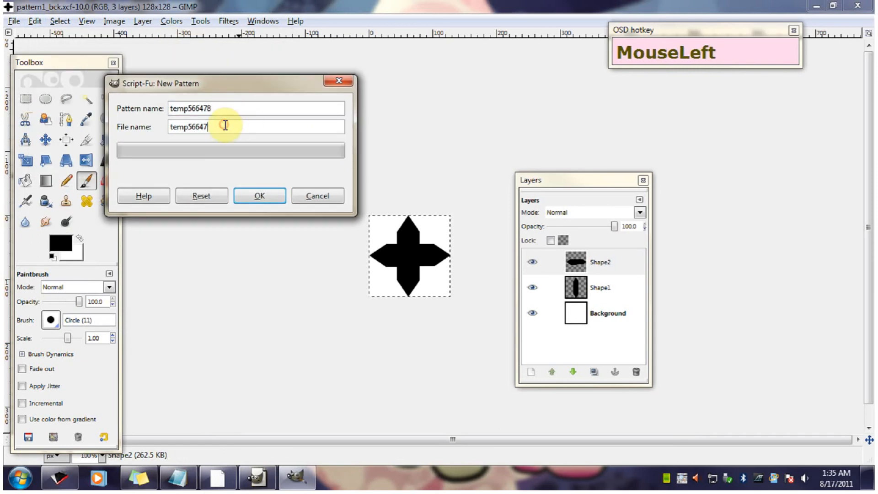
type("8")
left_click(229, 83)
mouse_move(229, 84)
left_mouse_down()
mouse_move(245, 77)
mouse_move(229, 83)
mouse_move(255, 110)
mouse_move(225, 90)
left_mouse_up()
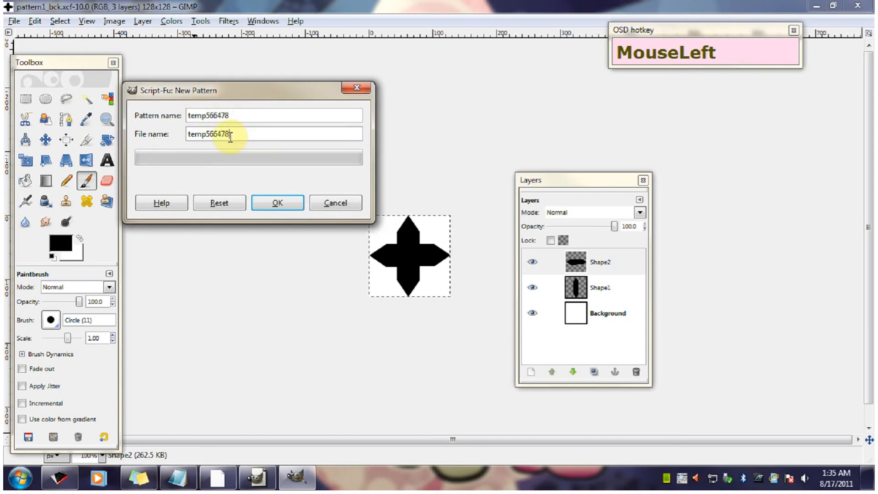
left_click(236, 94)
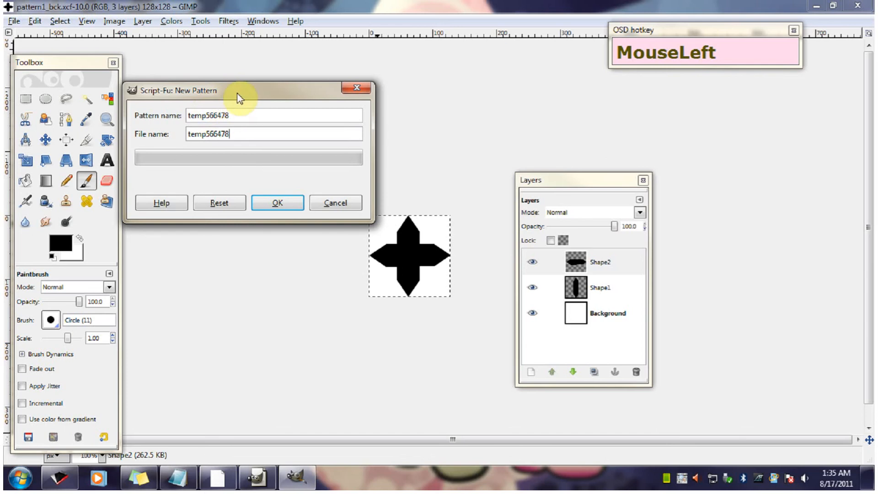
mouse_move(235, 92)
left_mouse_down()
mouse_move(237, 116)
mouse_move(230, 95)
left_mouse_up()
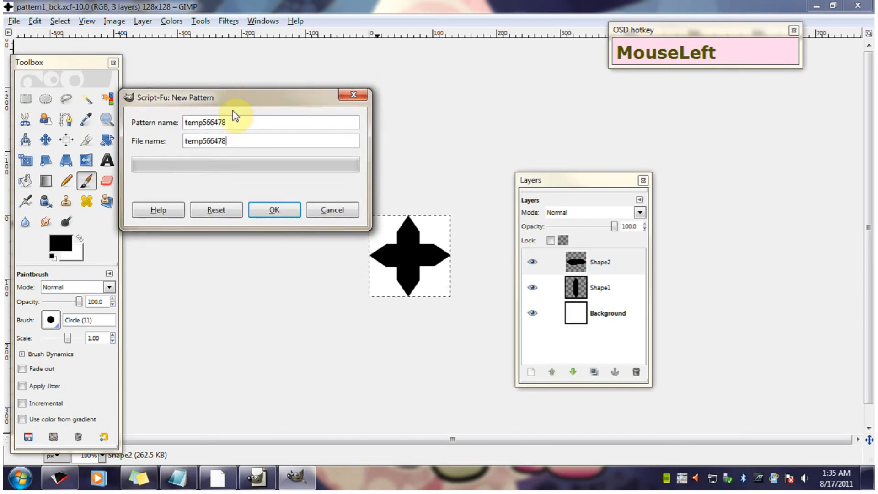
left_click_drag(240, 102, 243, 101)
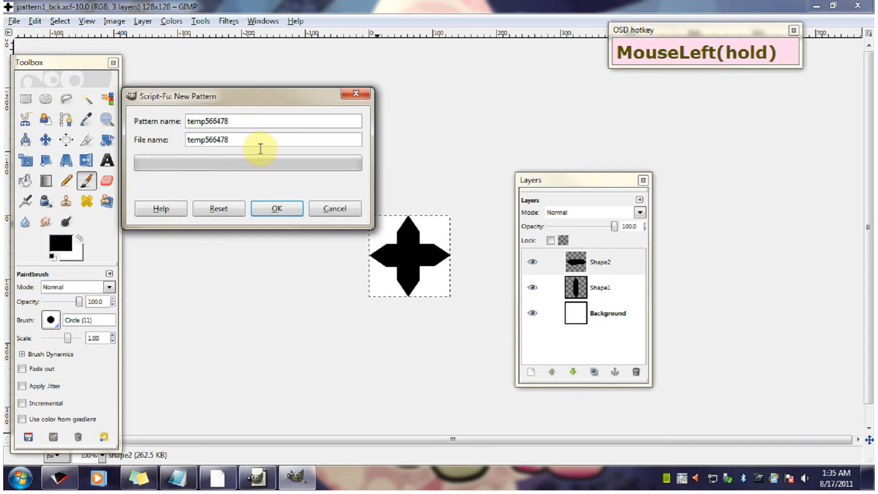
left_click(278, 209)
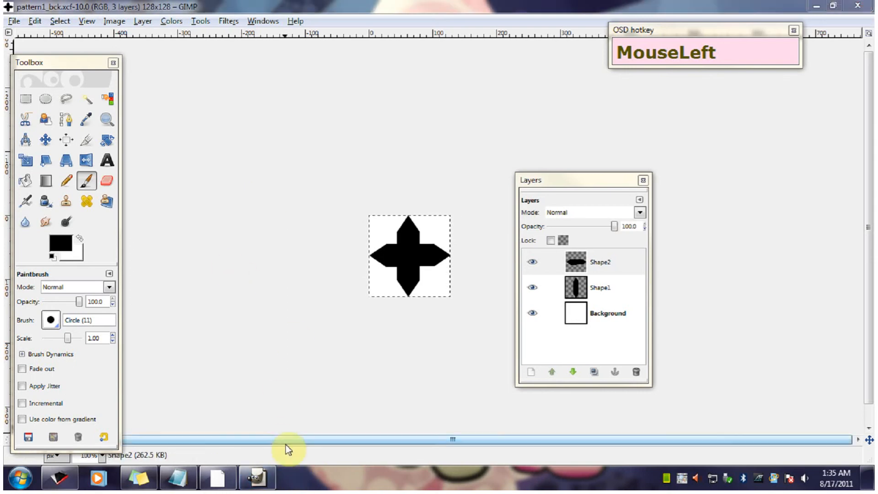
- Restore the pattern image window from full screen, shrink it around the image and place it next to the Toolbox
left_click(284, 479)
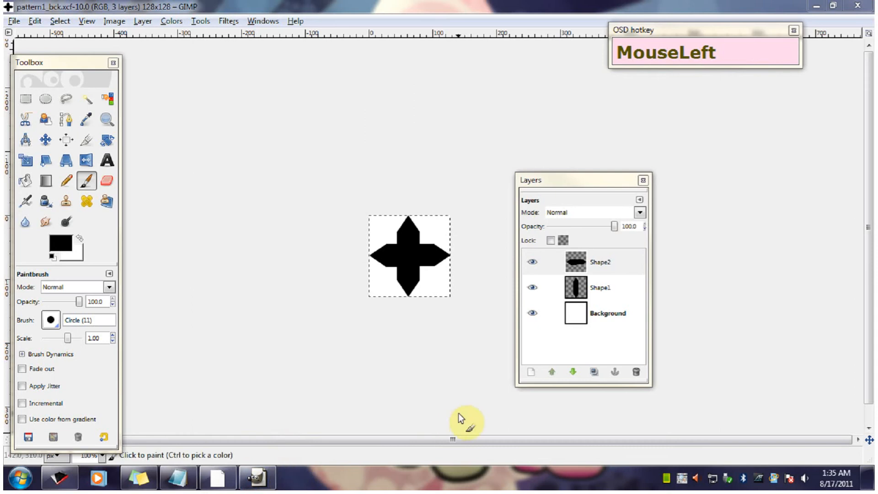
left_click(833, 5)
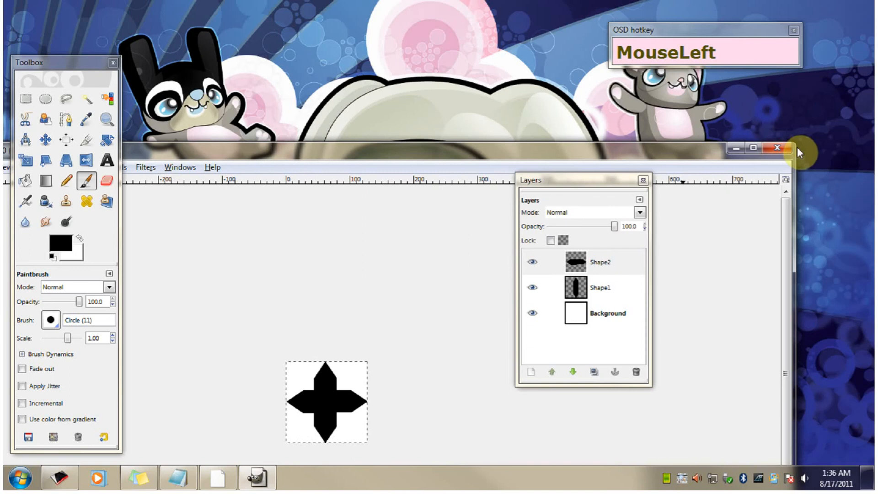
left_click_drag(798, 152, 142, 191)
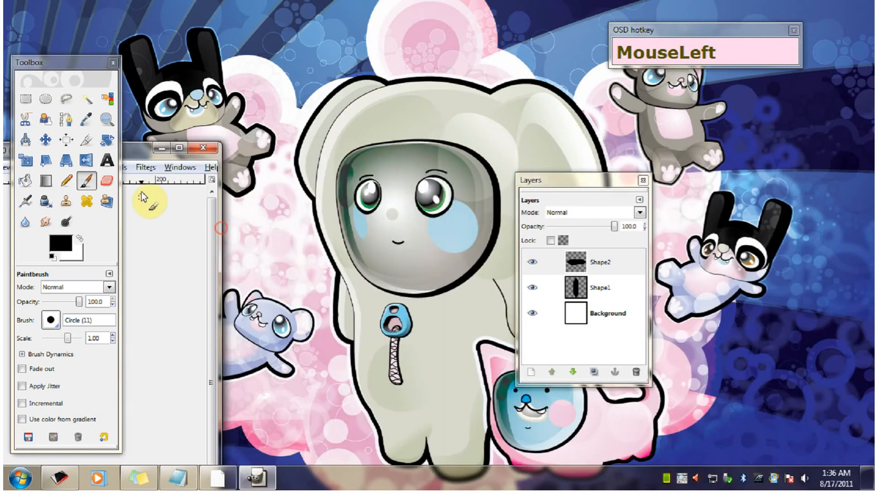
left_click_drag(120, 146, 303, 62)
left_click_drag(450, 294, 323, 260)
- Create a new image 512 pixels wide and 512 pixels high
left_click(160, 75)
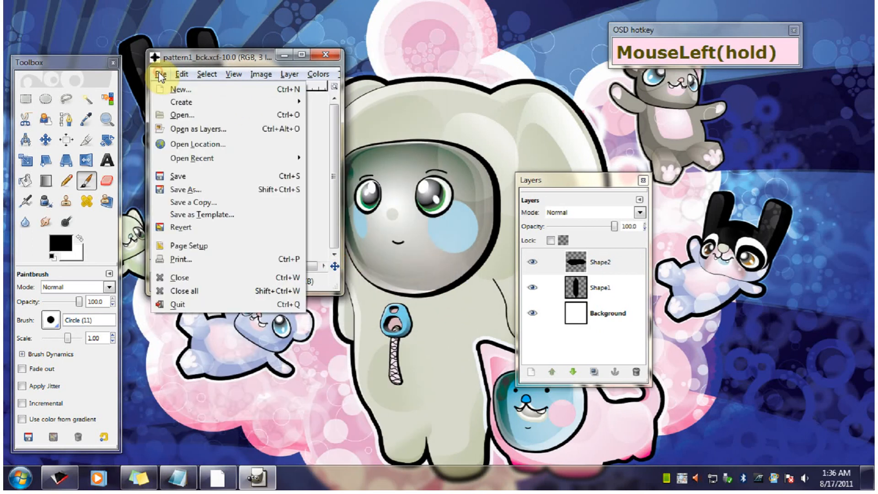
left_click(188, 90)
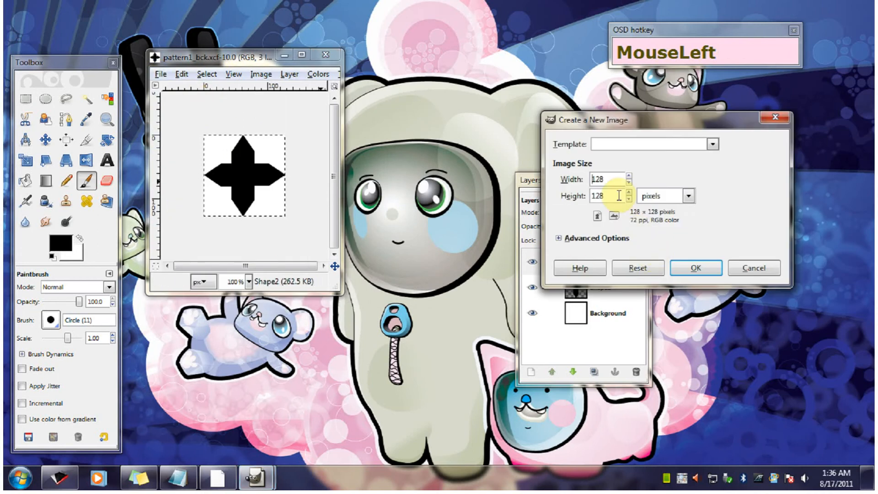
double_click(613, 177)
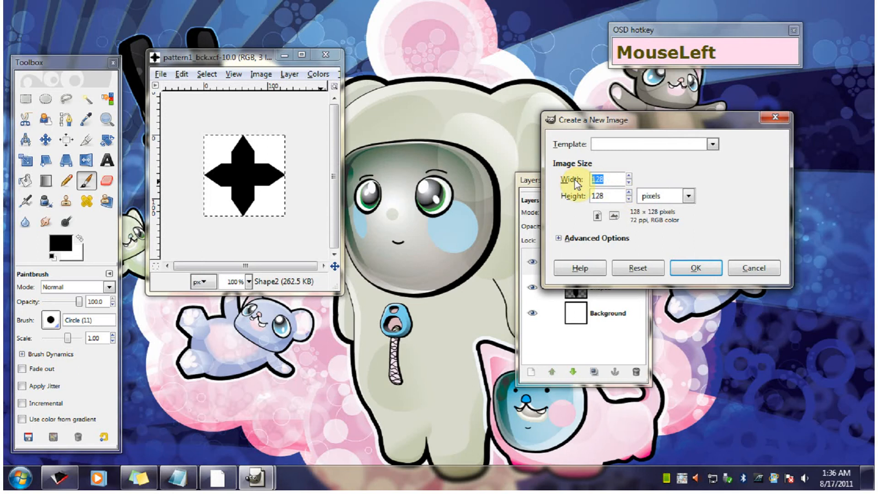
type("512")
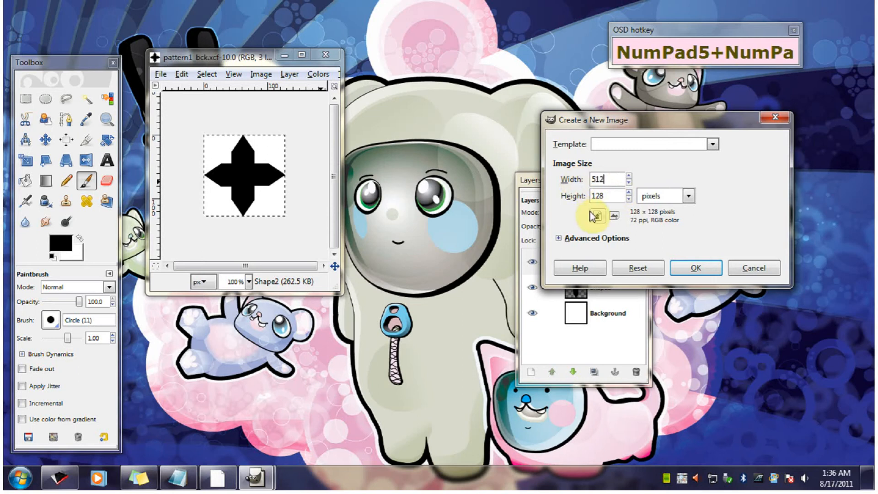
double_click(604, 196)
type("512")
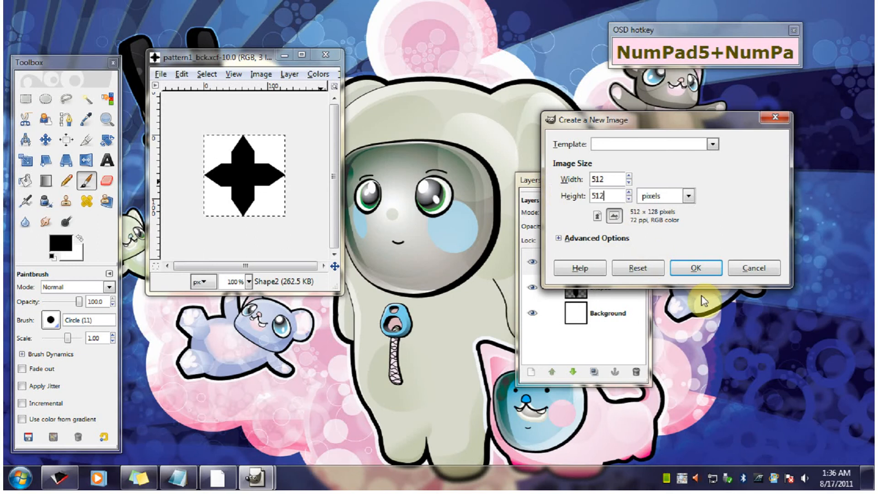
left_click(701, 266)
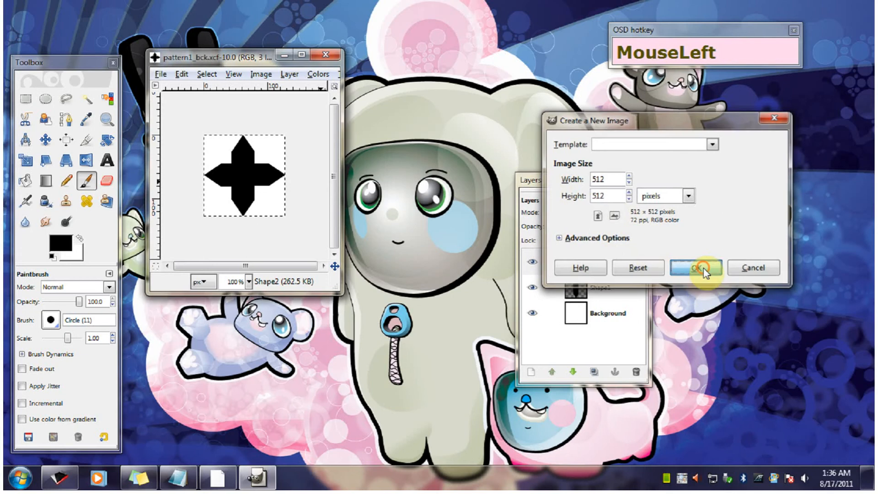
- Arrange the new blank image window and the Layers dialog so that neither covers the other, beside the pattern image
left_click_drag(275, 76, 559, 69)
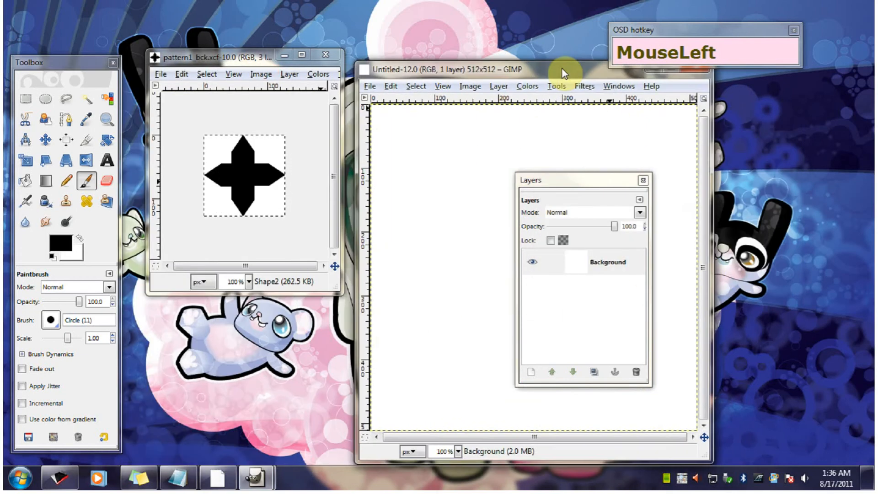
left_click(586, 182)
left_click_drag(586, 181, 305, 237)
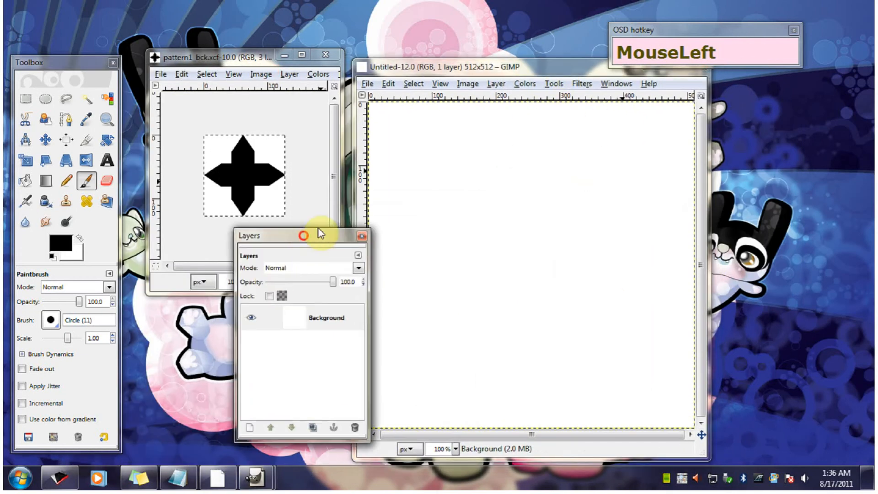
left_click_drag(522, 67, 620, 69)
left_click_drag(313, 236, 379, 232)
mouse_move(492, 68)
left_mouse_down()
mouse_move(503, 78)
mouse_move(484, 81)
mouse_move(483, 71)
left_mouse_up()
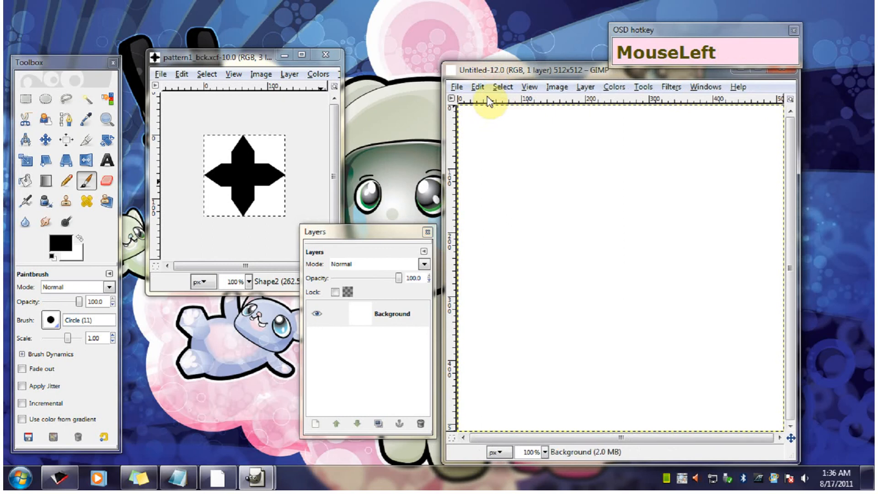
- Fill the blank 512 × 512 image with the active cross pattern
left_click(478, 87)
left_click(514, 300)
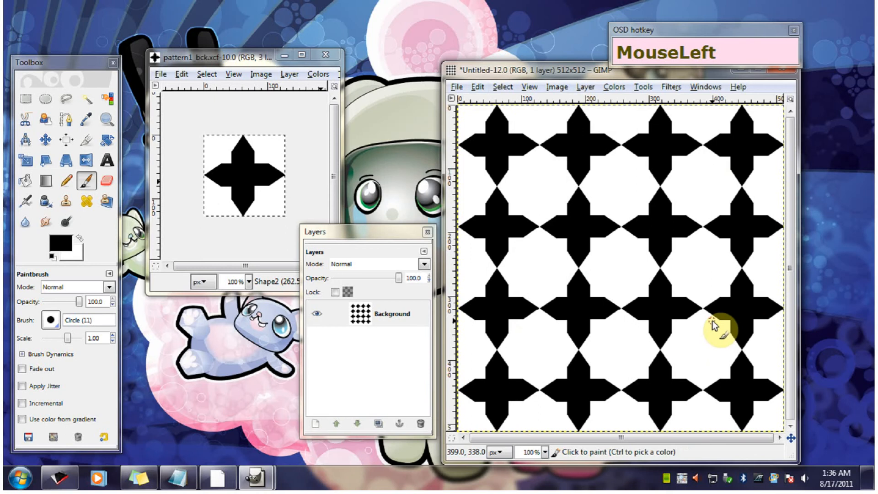
- Move the Layers dialog and the small cross image window so that the two no longer overlap
left_click_drag(371, 233, 400, 238)
left_click(205, 58)
left_click_drag(206, 59, 189, 38)
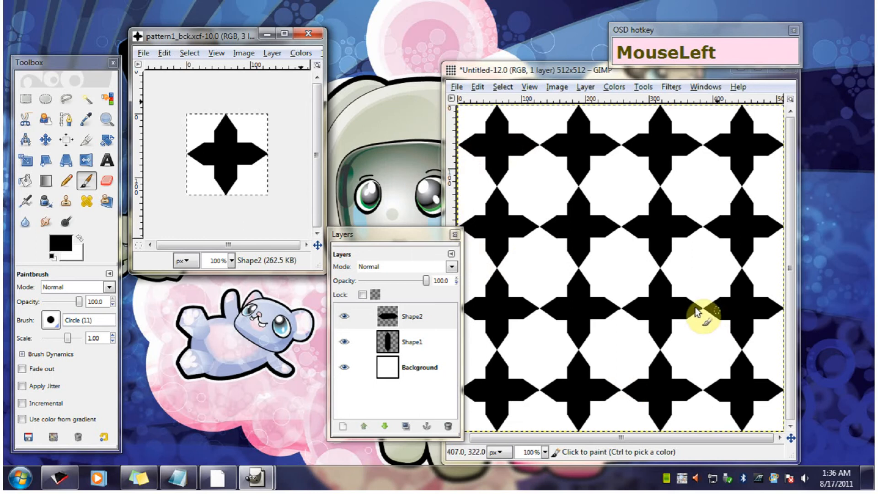
left_click_drag(188, 34, 180, 27)
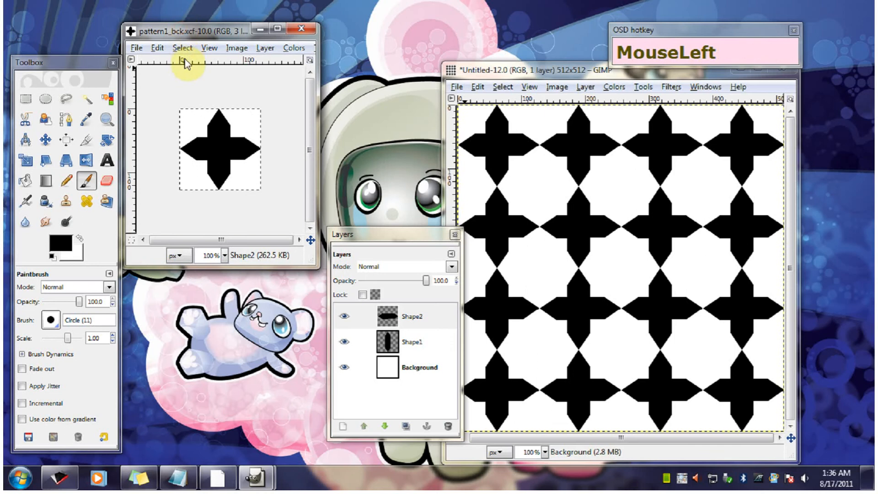
- Scale the small cross image to 64 × 64 pixels
left_click(236, 47)
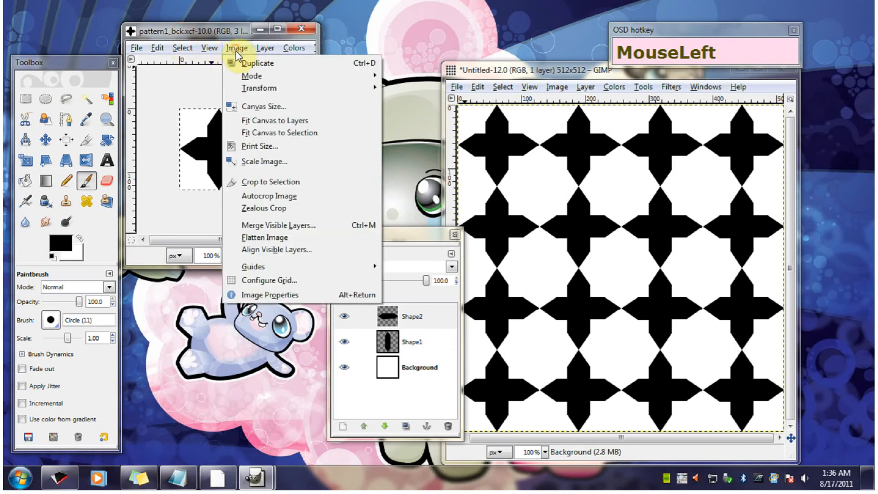
left_click(274, 163)
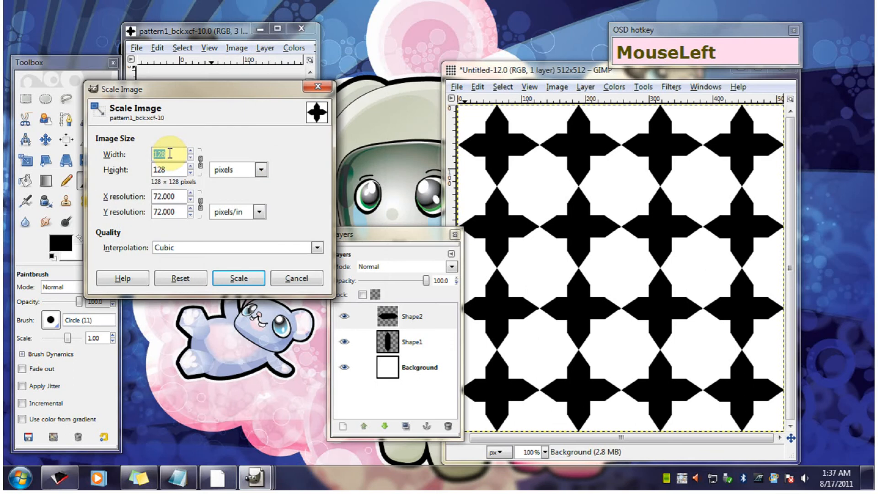
type("64")
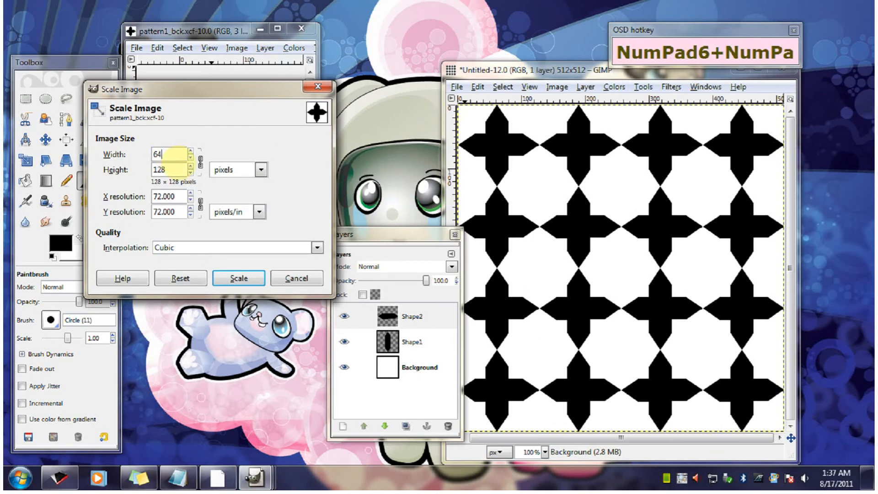
left_click(172, 170)
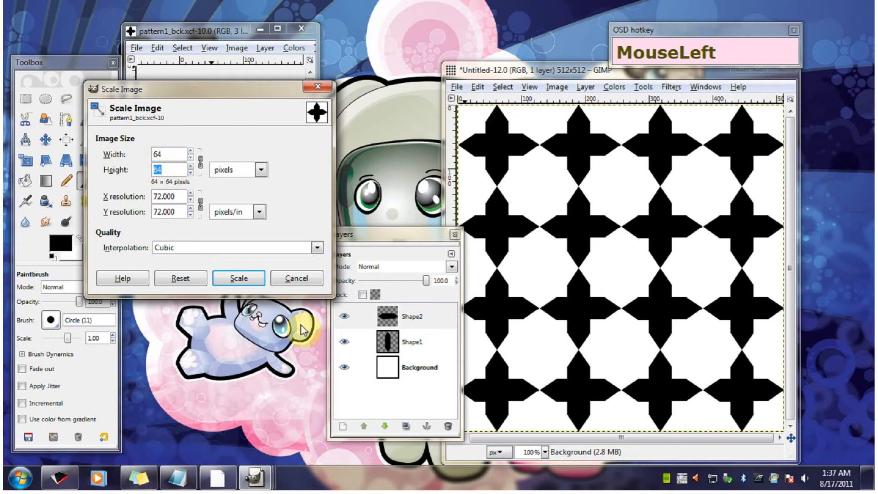
left_click(249, 278)
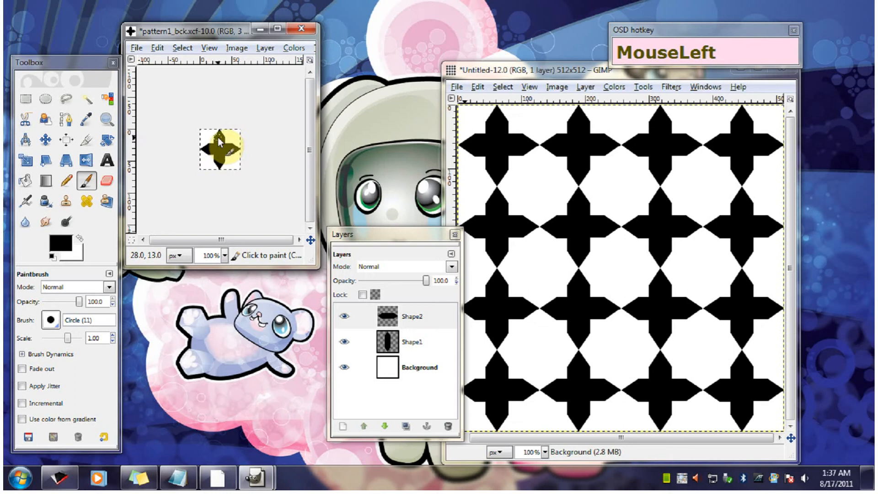
- Copy everything visible in the scaled cross image
key("ctrl")
key("ctrl+shift")
key("ctrl+shift+c")
key("ctrl+shift+c")
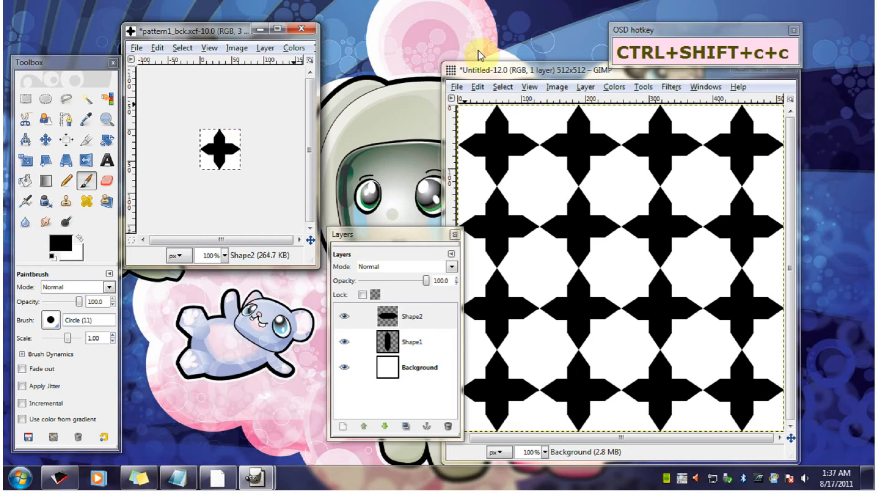
- Paste the copied cross as a new pattern, with both the pattern name and file name set to temp5664789
left_click(161, 47)
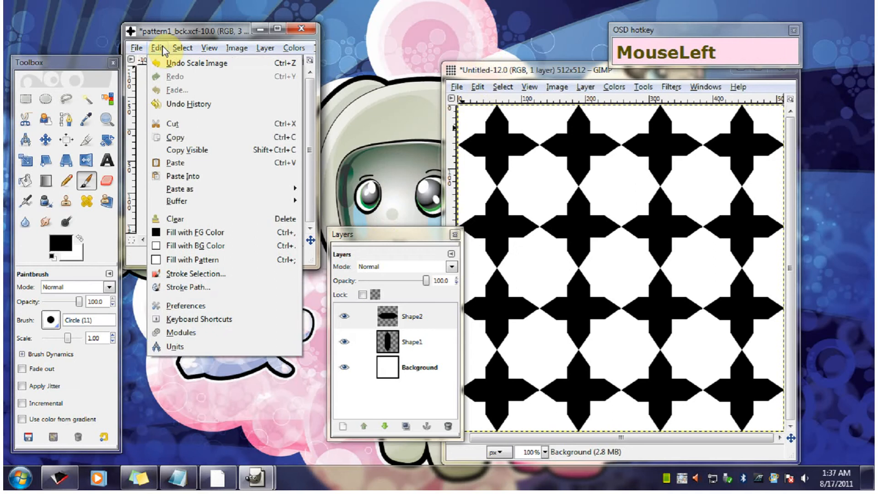
mouse_move(191, 191)
left_click(343, 226)
left_click(236, 130)
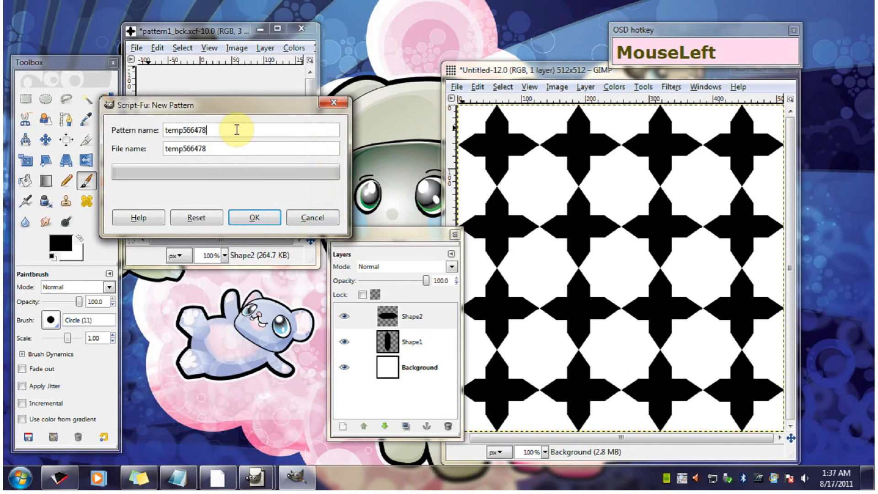
type("9")
left_click(234, 146)
type("9")
left_click(254, 216)
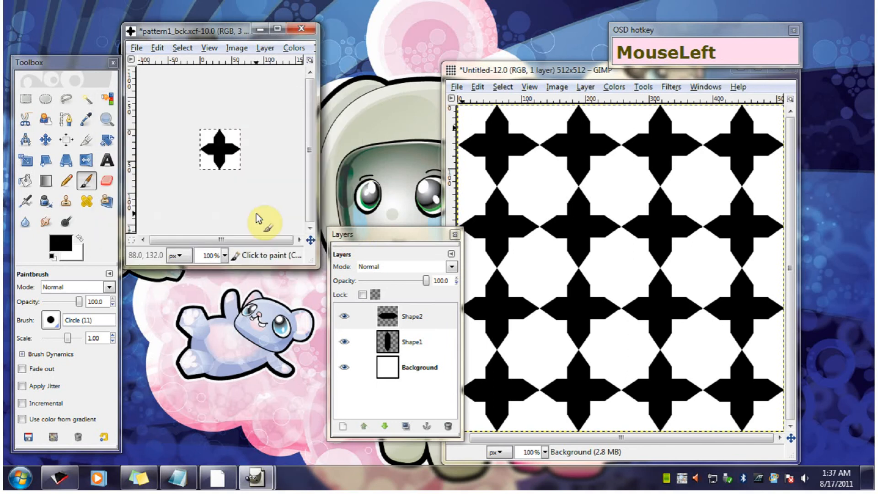
- Fill the 512 × 512 image with the new smaller cross pattern
left_click(503, 69)
left_click(477, 87)
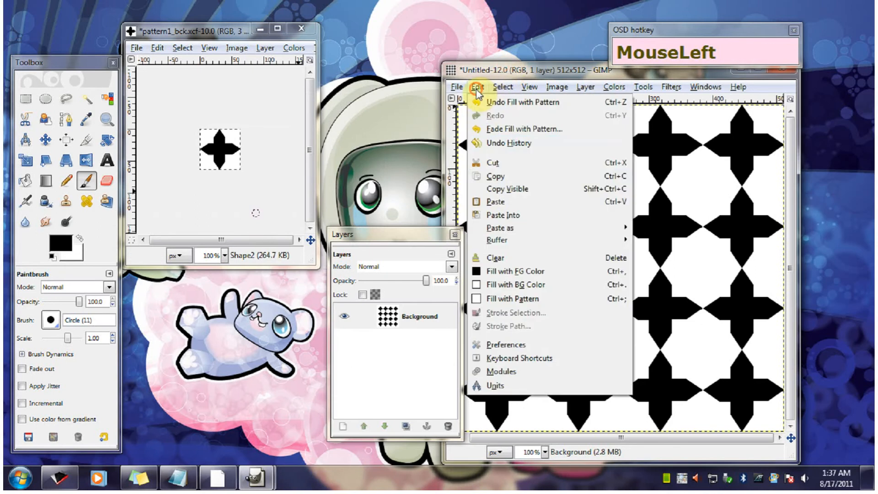
left_click(511, 300)
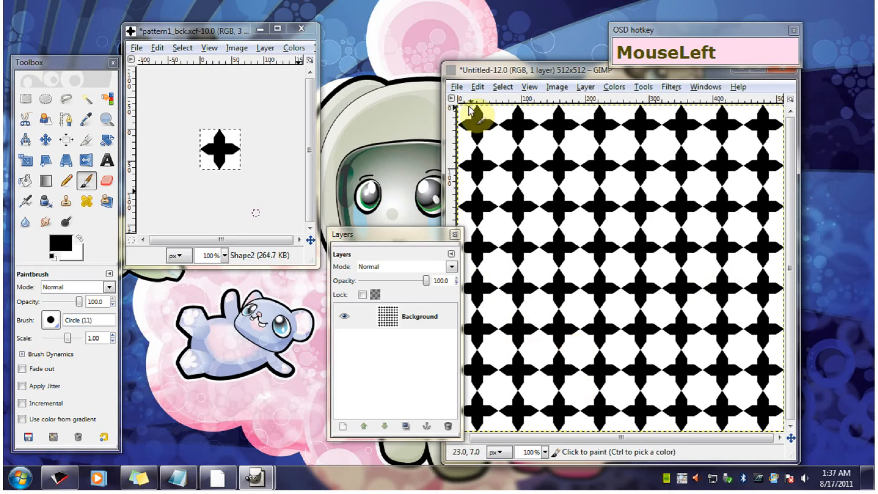
- Save the patterned 512 × 512 image over pattern1_bck.xcf in the Class 101 Supplies folder and close it
left_click(459, 87)
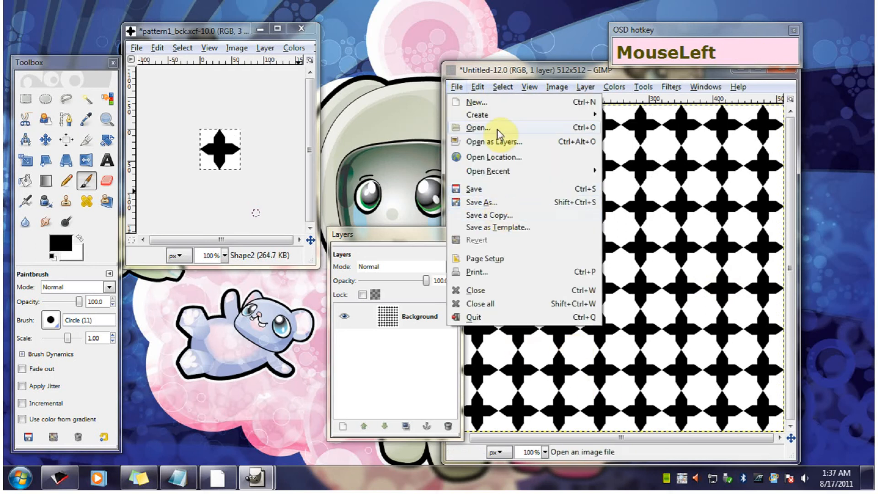
left_click(496, 202)
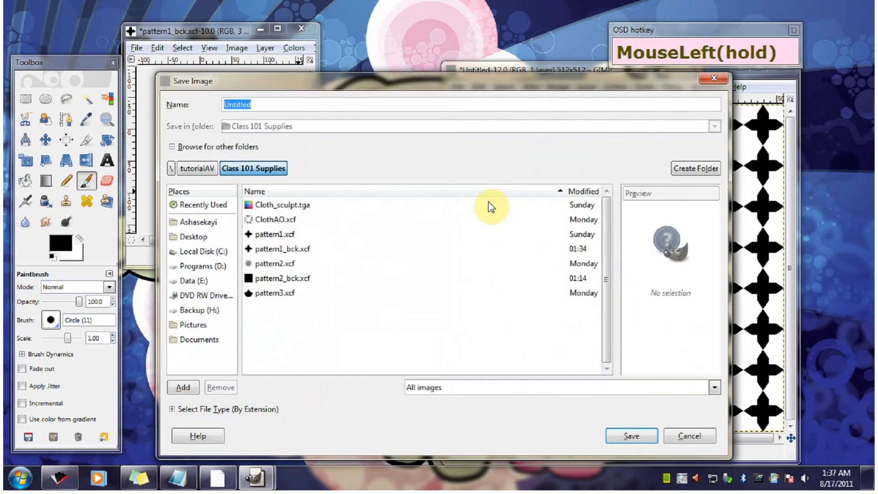
left_click(271, 250)
left_click(644, 433)
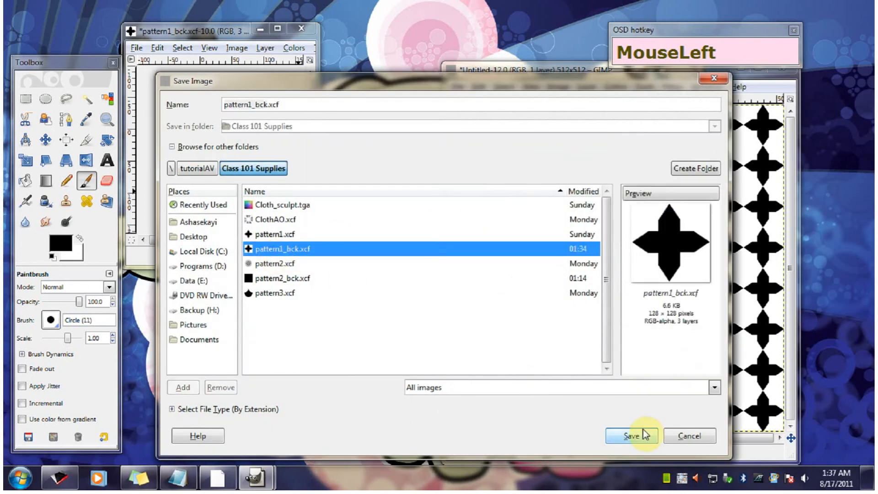
left_click(631, 436)
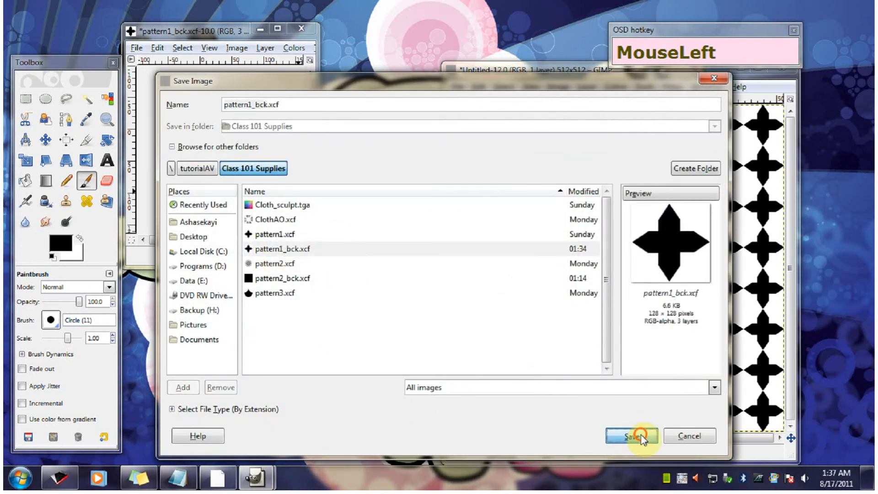
left_click(486, 330)
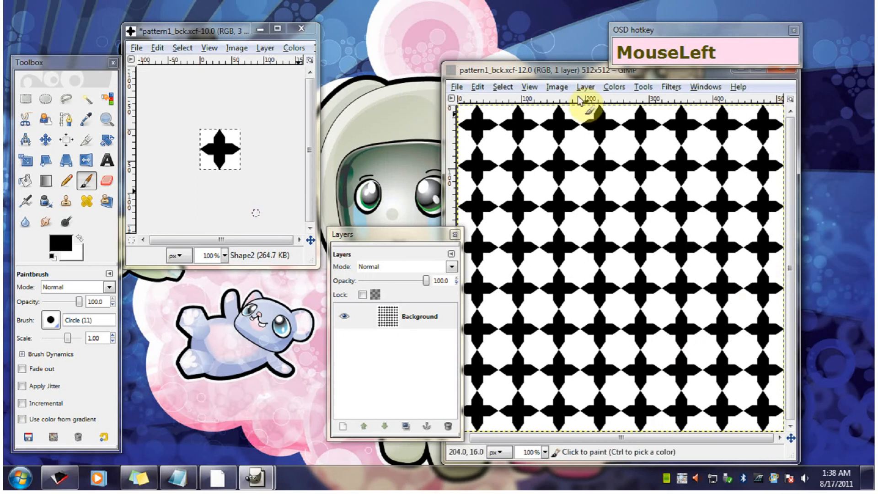
left_click_drag(561, 69, 441, 131)
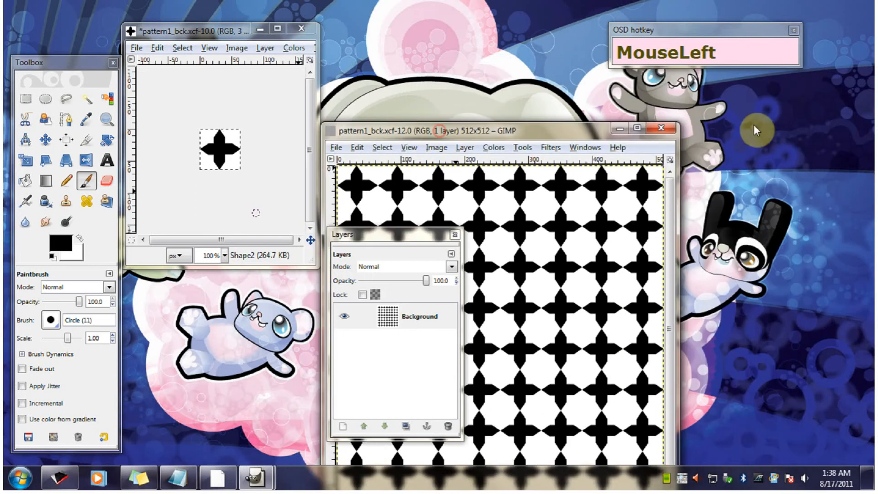
left_click(672, 126)
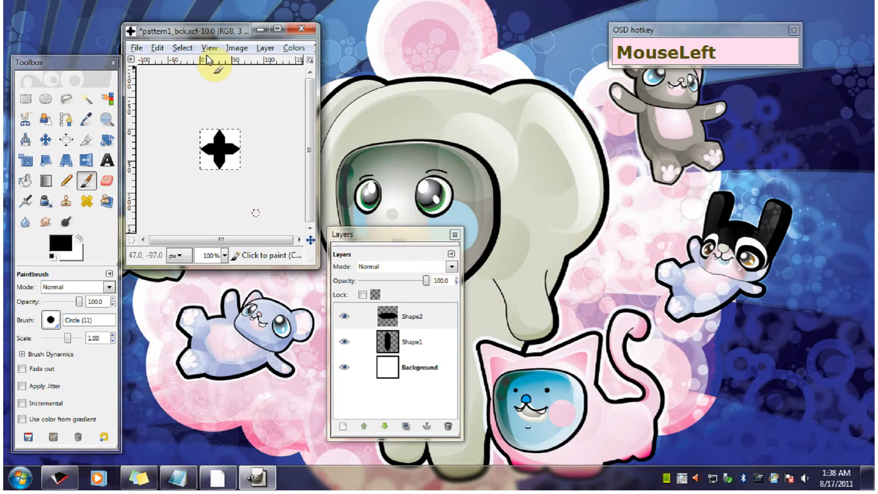
- Open pattern2.xcf from the Class 101 Supplies folder
left_click(136, 48)
left_click(147, 87)
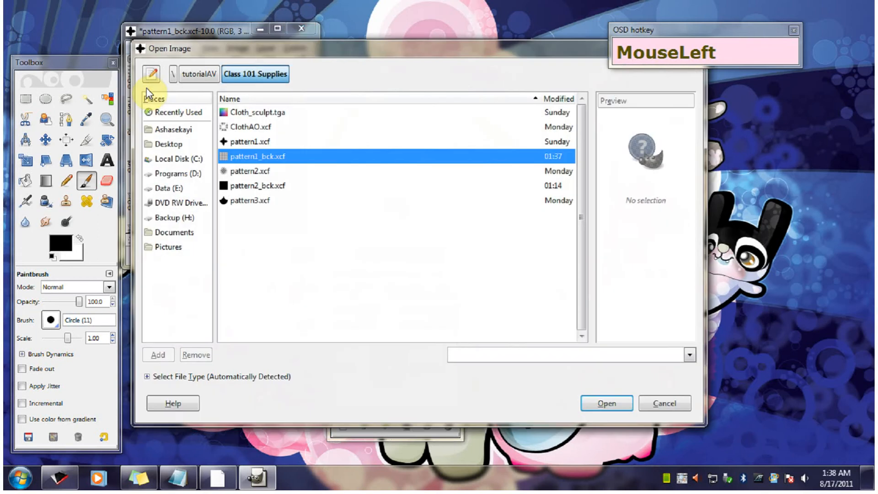
left_click(250, 172)
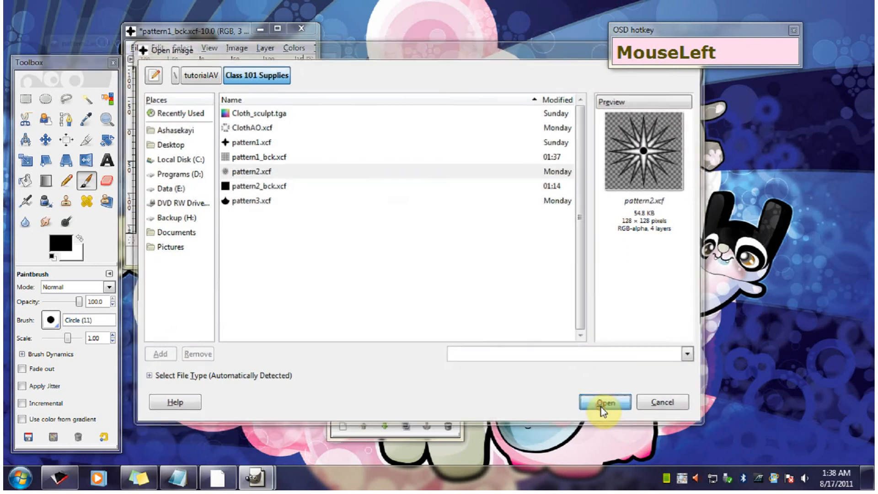
left_click(604, 405)
- Move the scaled cross image window away from the star image and close it without saving its changes
left_click(227, 39)
left_click_drag(228, 39, 497, 98)
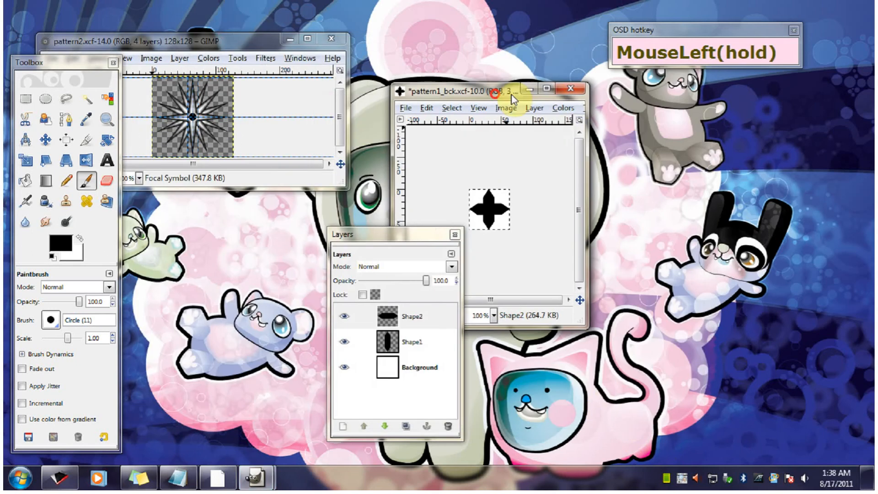
left_click(571, 90)
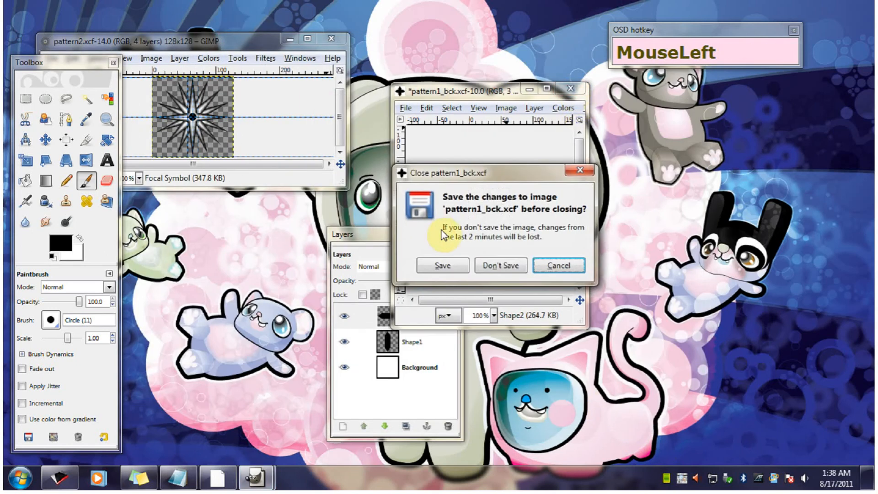
left_click(503, 266)
- Make the pattern2 image window taller and narrower around the star and place it near the Toolbox
left_click_drag(228, 41, 397, 57)
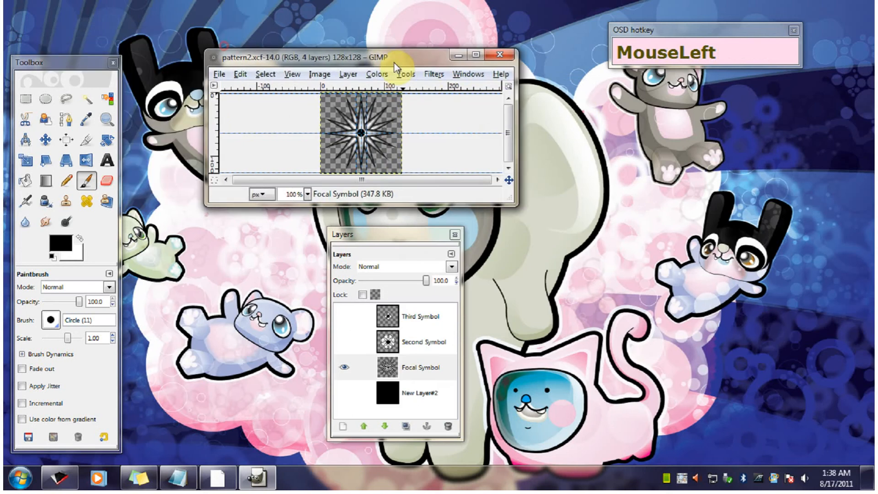
left_click_drag(487, 205, 488, 246)
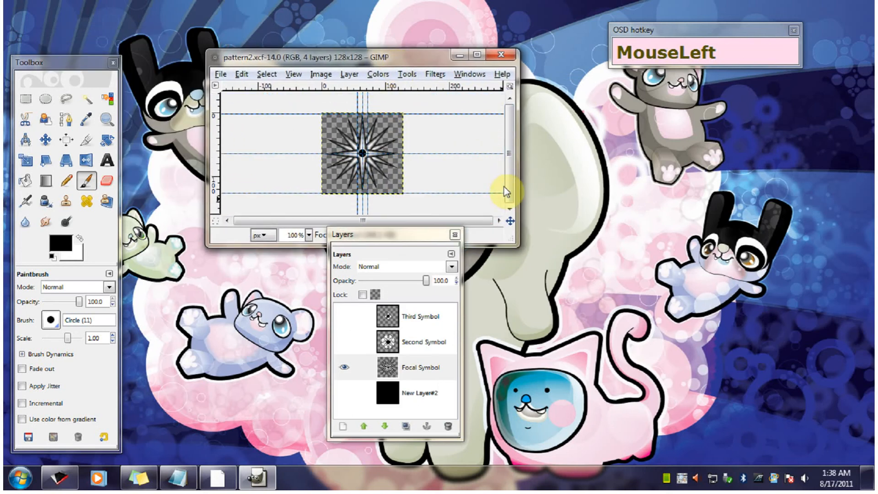
left_click_drag(512, 179, 372, 137)
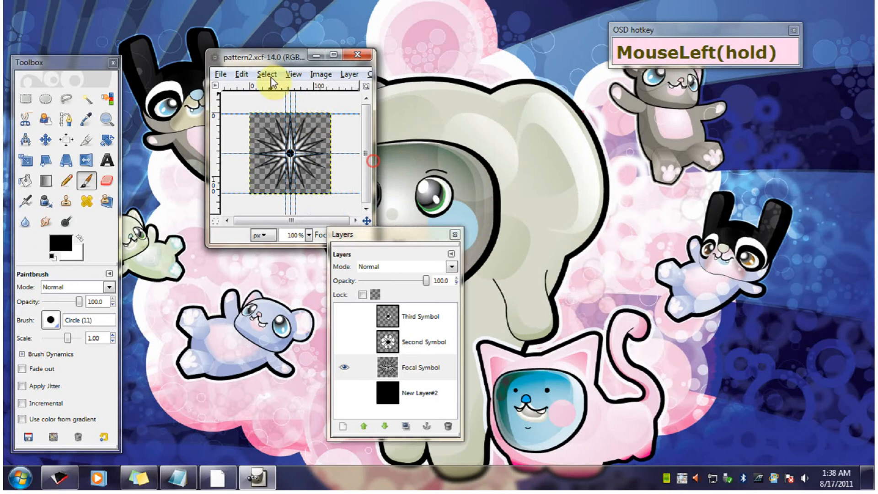
left_click_drag(276, 61, 220, 117)
- Hide the guides in the pattern2 image and adjust its window's position beside the Toolbox
left_click(233, 131)
left_click(258, 284)
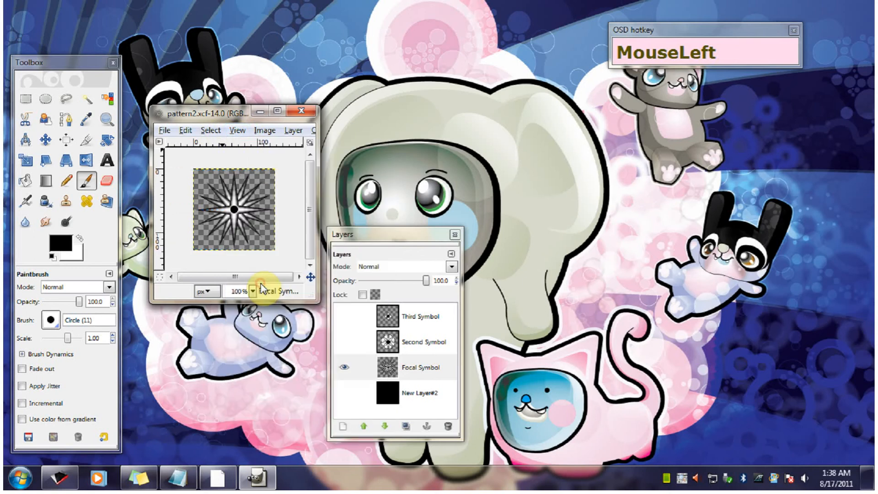
left_click_drag(204, 116, 195, 112)
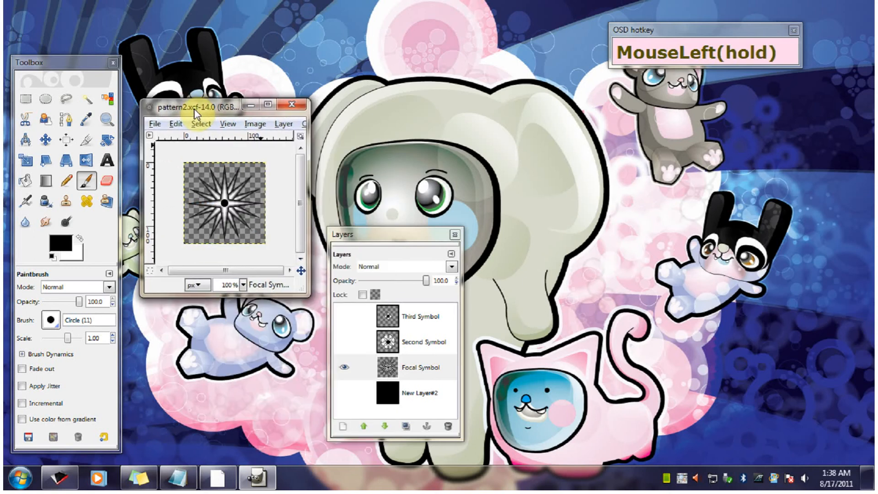
left_click_drag(194, 113, 202, 102)
- Create a new image 256 pixels wide and 256 pixels high
left_click(161, 117)
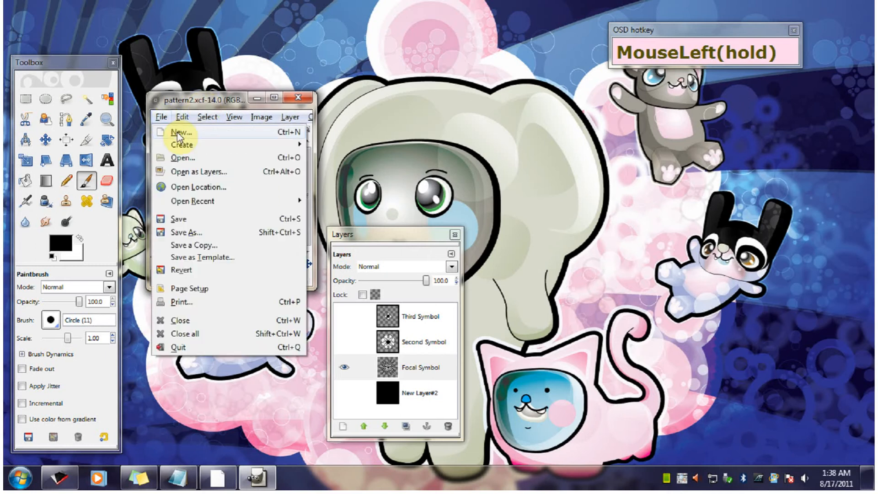
left_click(178, 134)
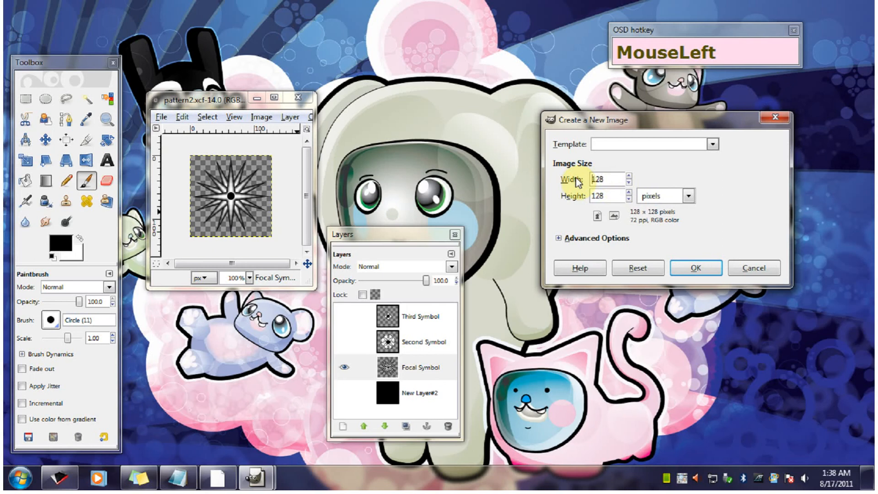
type("256")
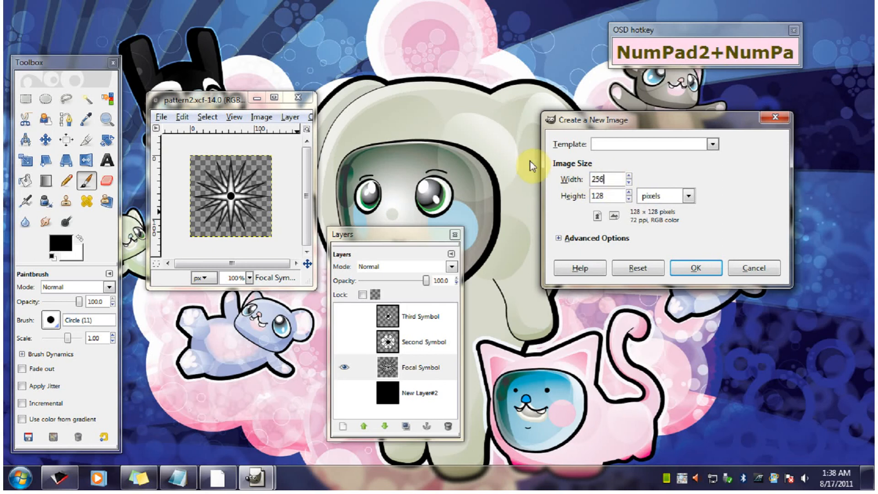
double_click(608, 197)
type("256")
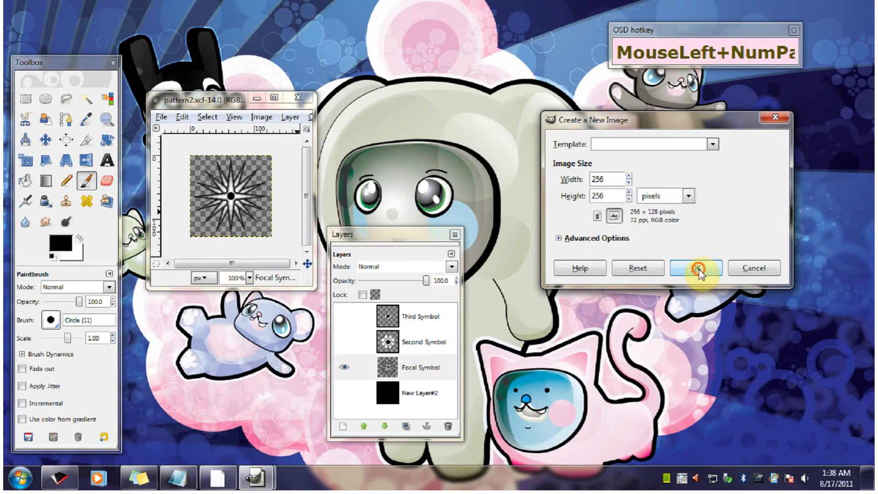
left_click(698, 271)
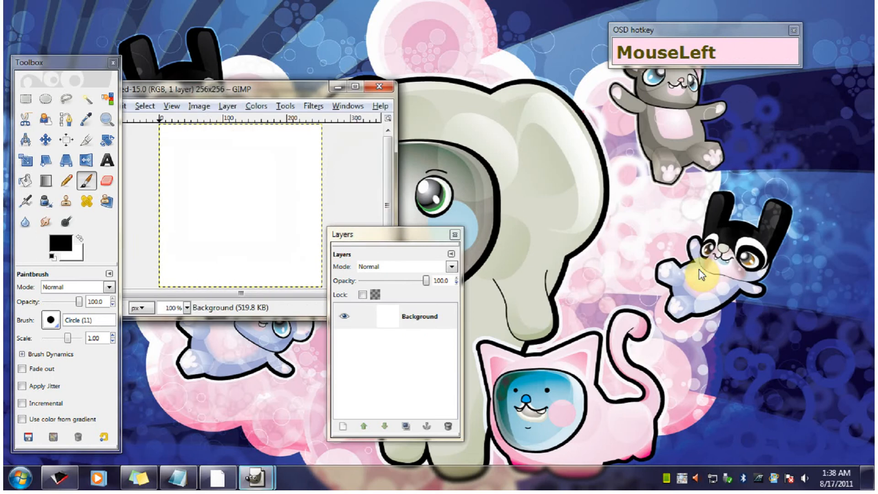
- Move the new 256 × 256 image window clear of the Layers dialog and make it slightly larger
left_click_drag(285, 111, 593, 132)
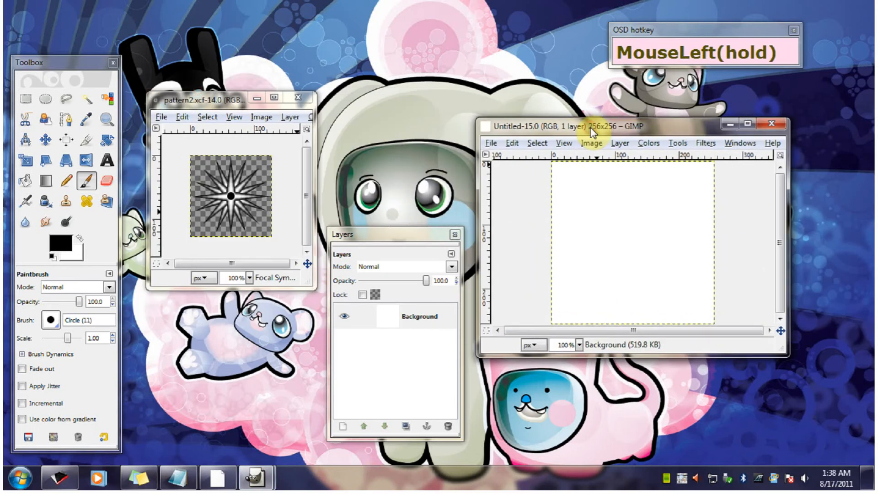
left_click_drag(591, 130, 592, 130)
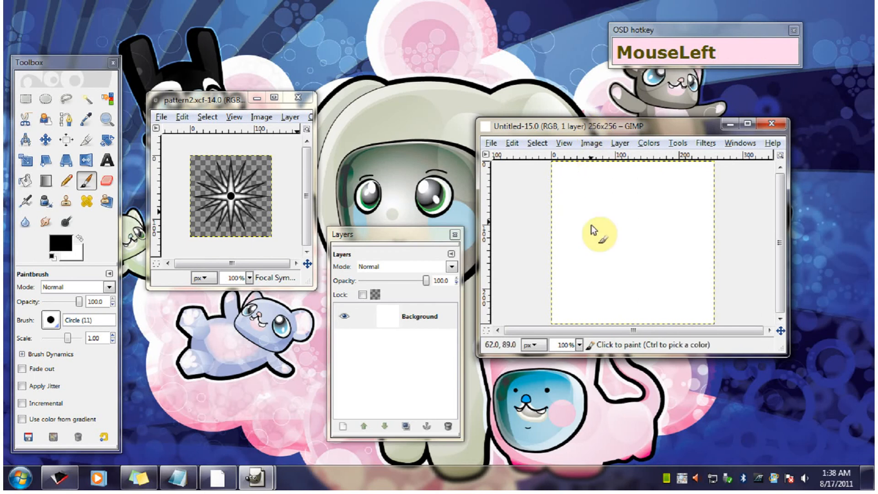
left_click_drag(779, 353, 784, 376)
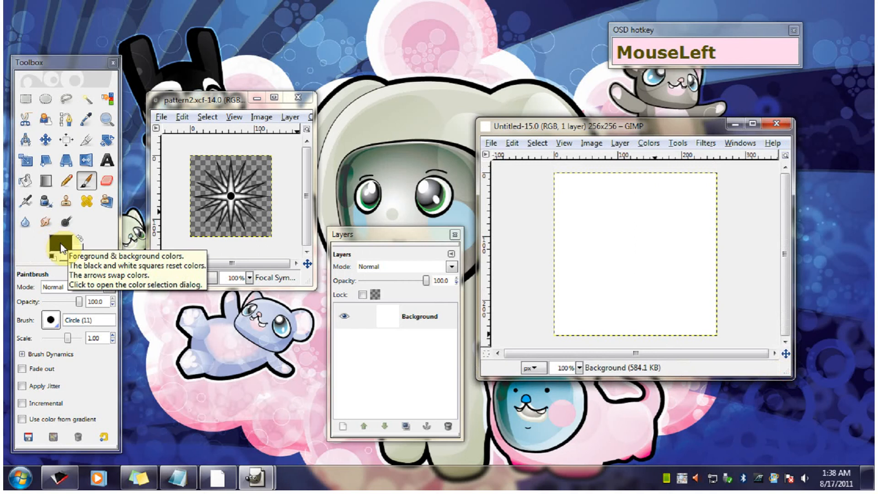
- Reset the foreground and background colors to default and fill the new 256 × 256 image with the black foreground color
left_click(53, 256)
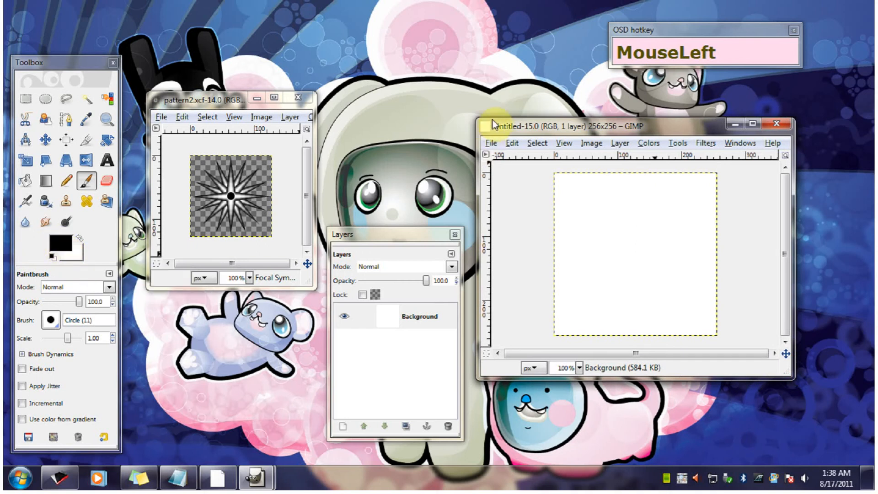
left_click(512, 143)
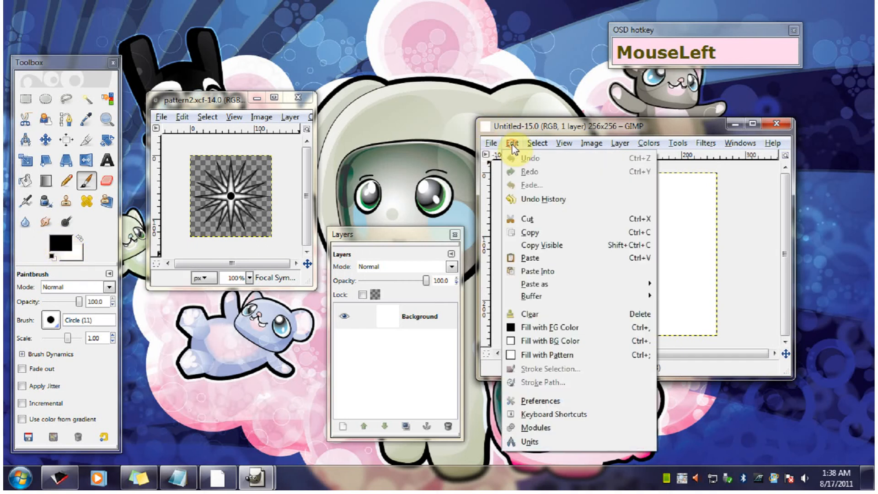
left_click(554, 331)
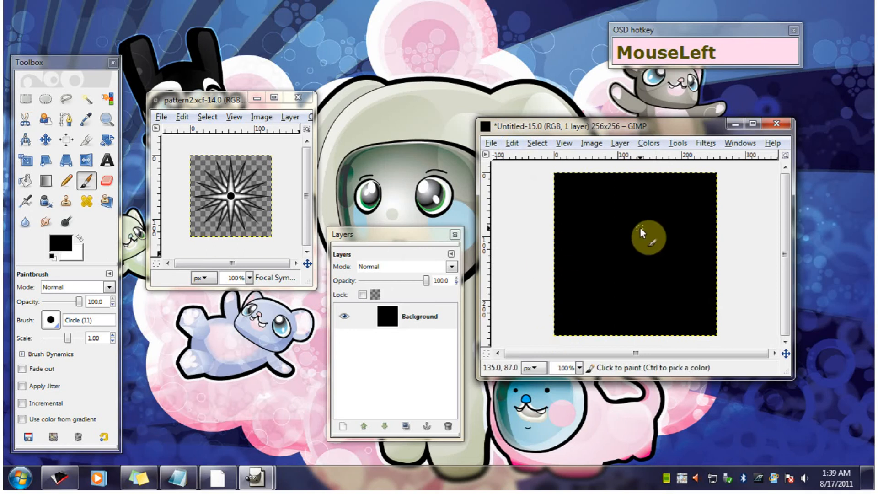
- Move the Layers dialog higher between the two images and shift the pattern2 window slightly lower
left_click_drag(392, 235, 394, 177)
left_click_drag(199, 102, 216, 115)
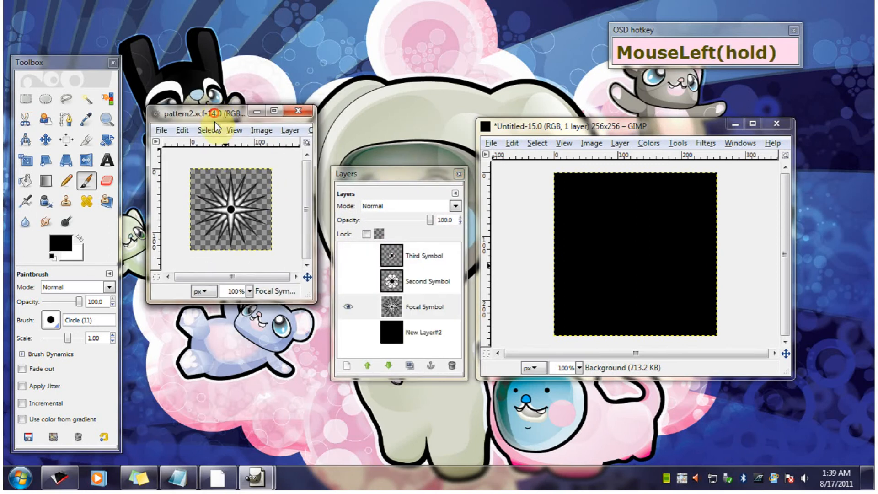
left_click_drag(410, 265, 414, 315)
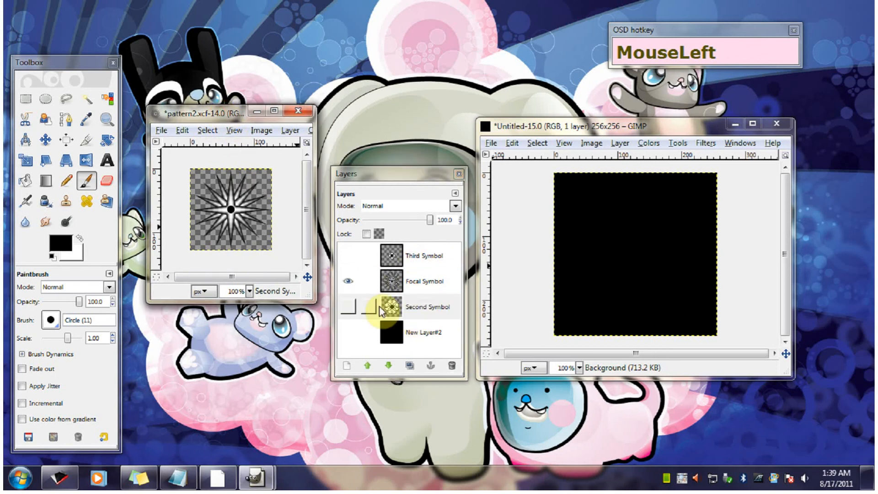
left_click(421, 311)
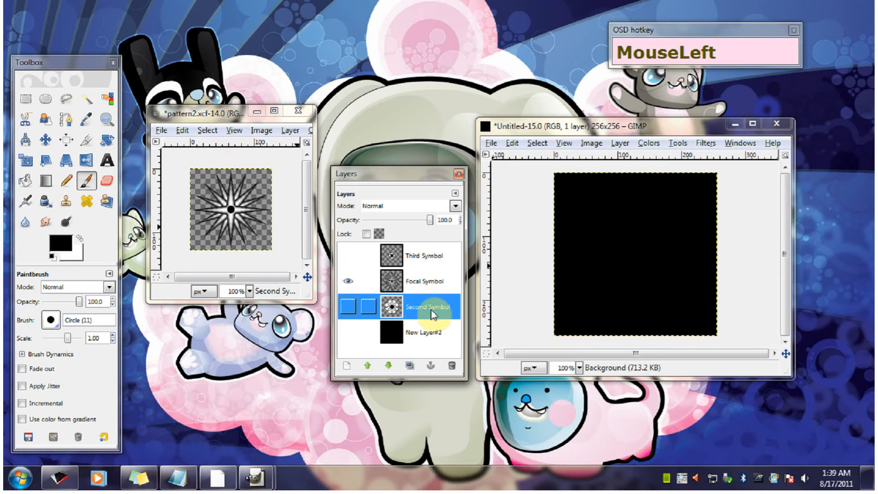
left_click(371, 368)
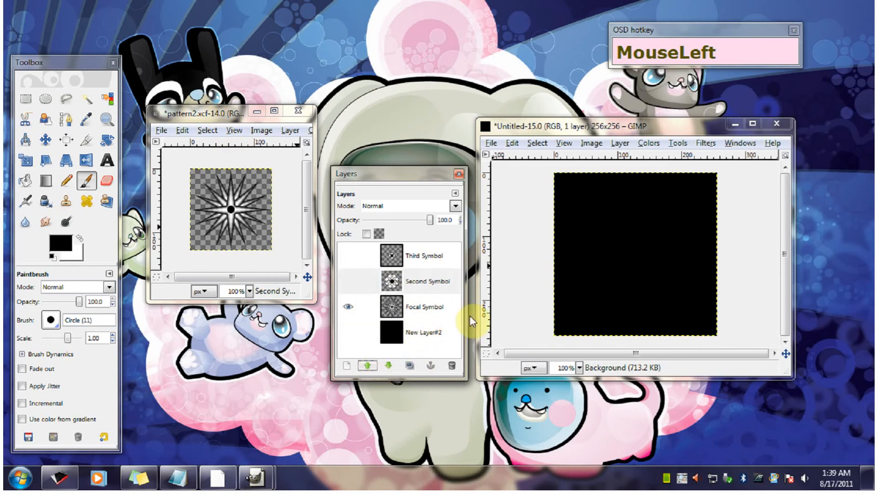
- Make Focal Symbol the active layer in pattern2, select the whole canvas and copy the star
left_click(415, 308)
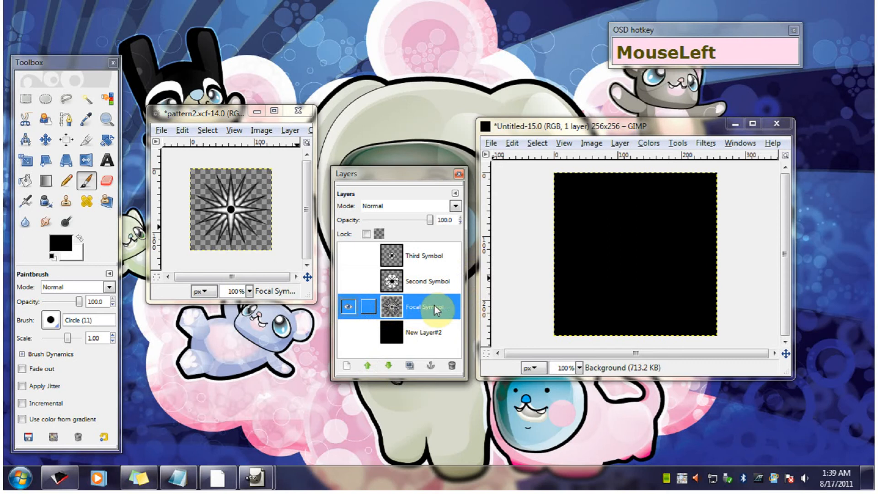
left_click_drag(434, 311, 433, 304)
left_click(347, 306)
left_click(346, 305)
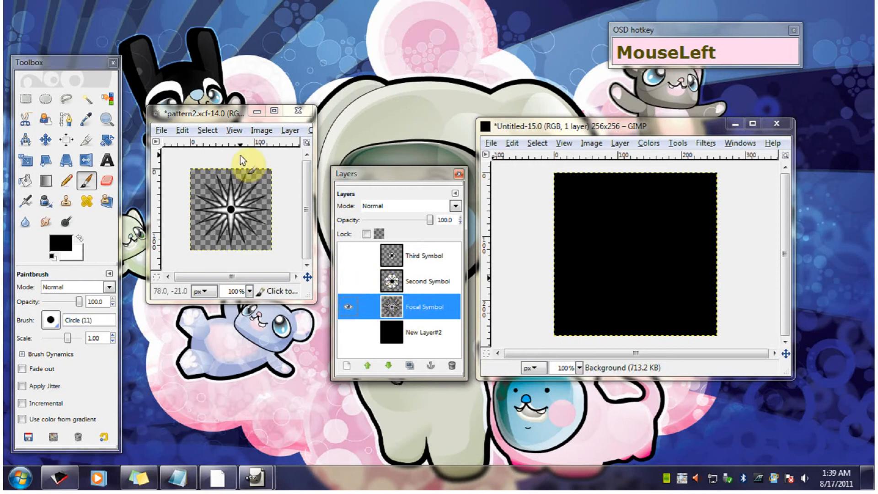
mouse_move(207, 114)
left_mouse_down()
mouse_move(218, 120)
mouse_move(204, 116)
left_mouse_up()
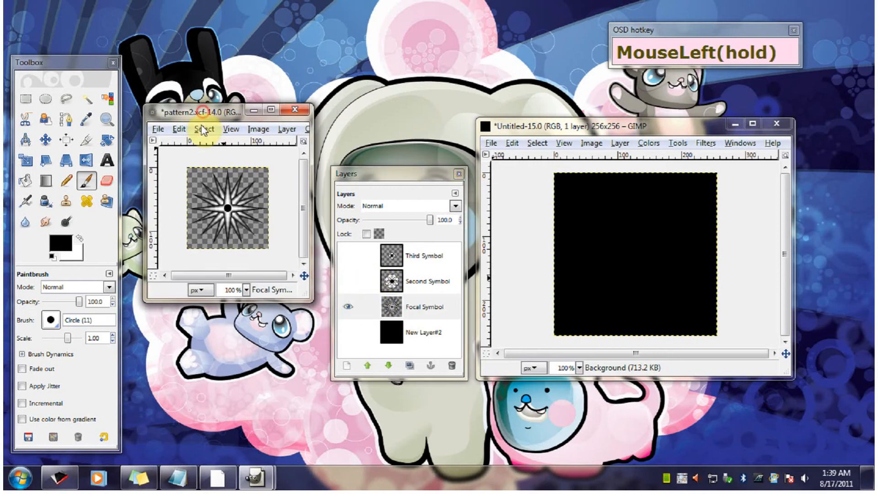
left_click(204, 129)
left_click(210, 140)
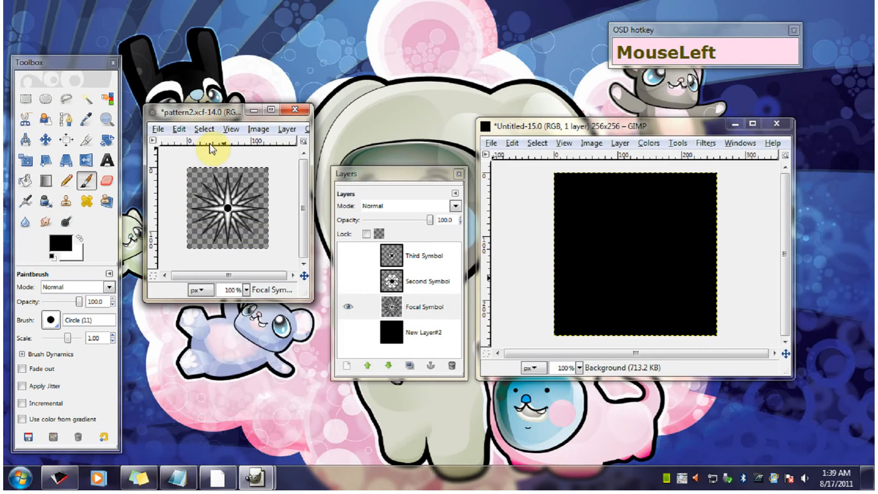
left_click(178, 131)
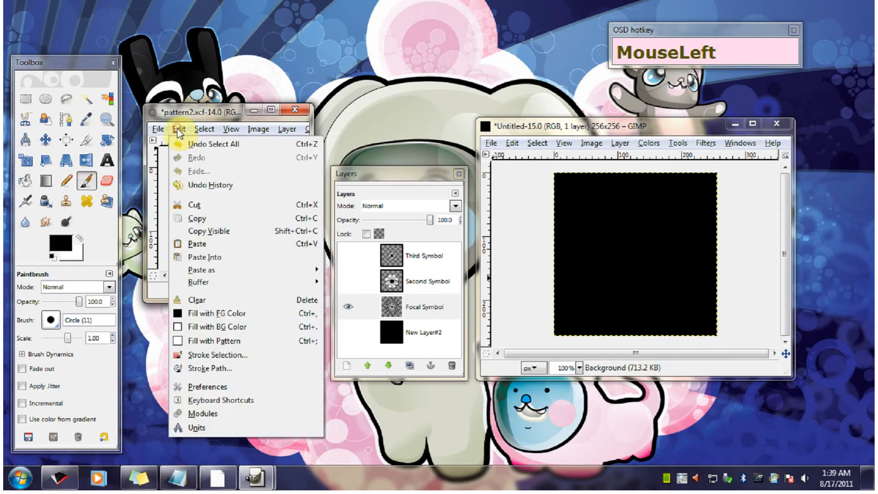
left_click(209, 220)
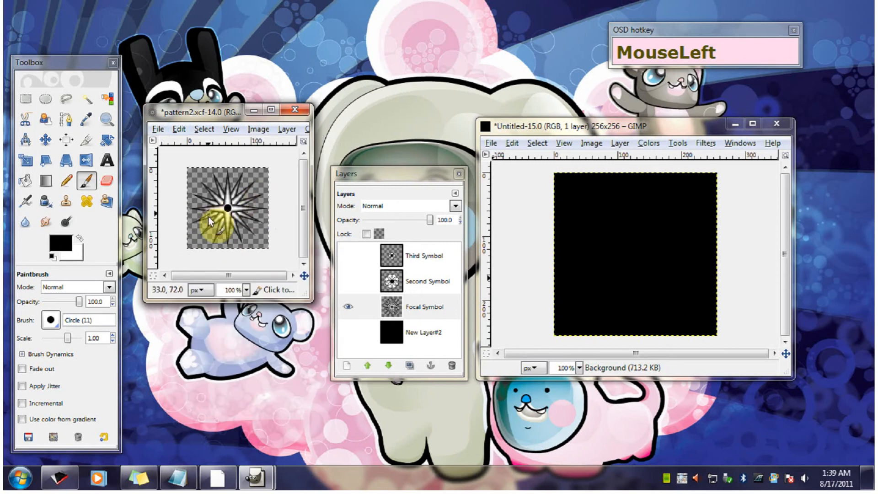
- Paste the copied star into the black 256 × 256 image and turn the floating selection into a new layer
left_click(546, 127)
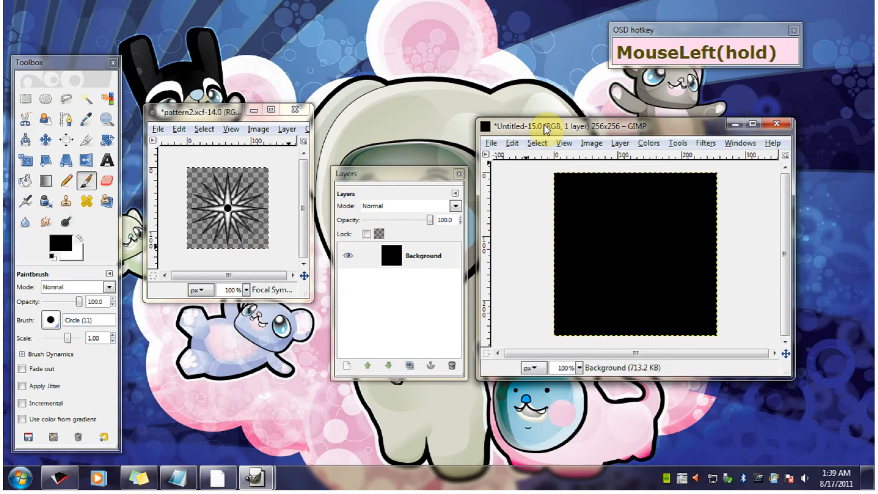
left_click(511, 143)
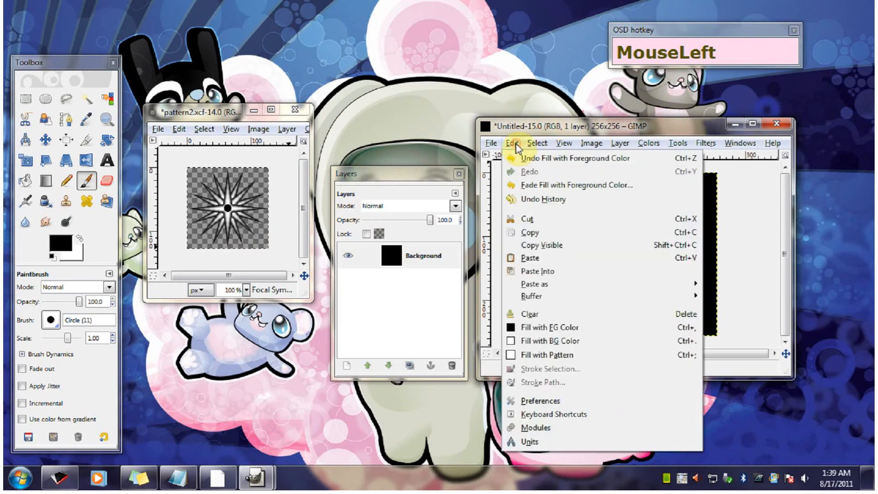
left_click(550, 259)
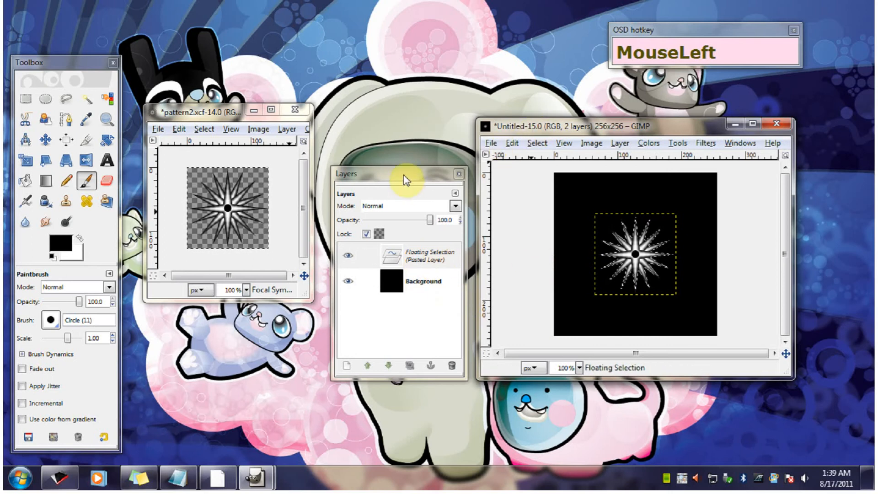
left_click(522, 125)
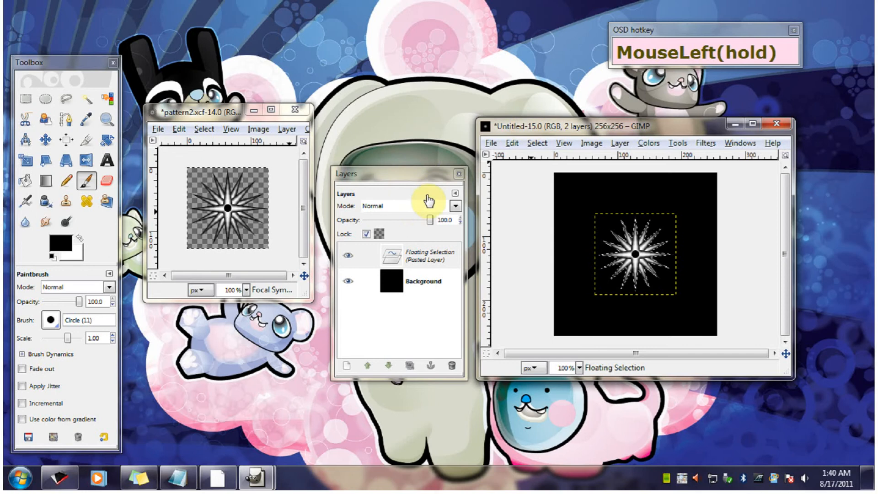
left_click(424, 256)
right_click(424, 256)
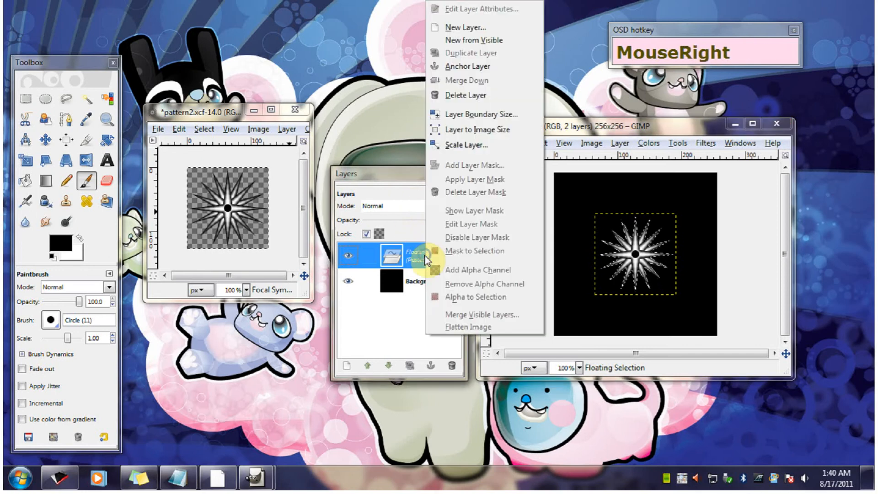
left_click(485, 29)
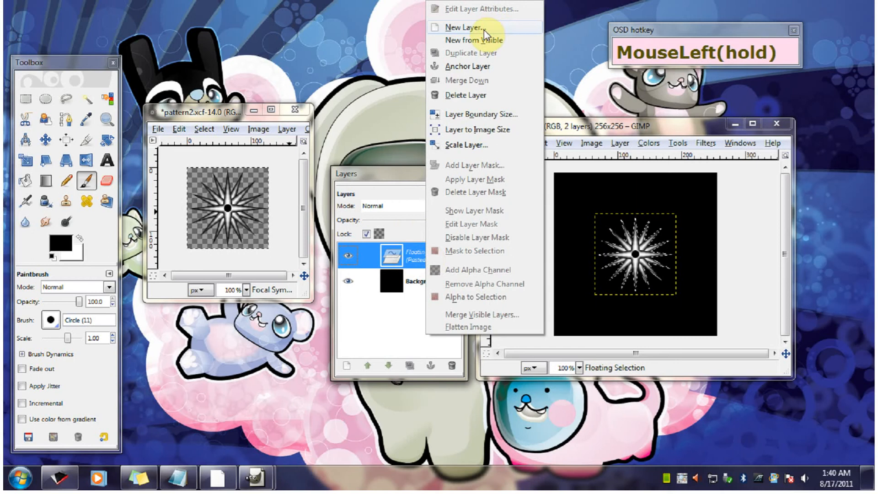
mouse_move(404, 174)
left_mouse_down()
mouse_move(410, 176)
mouse_move(397, 165)
left_mouse_up()
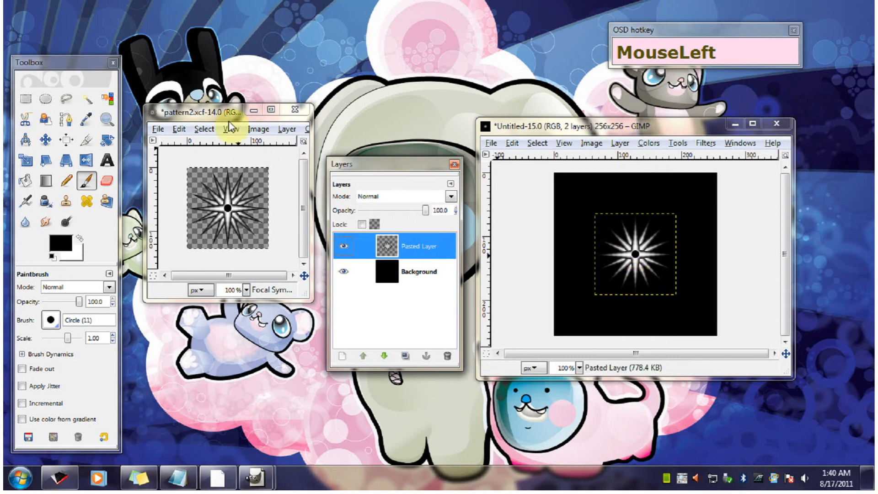
- Hide the Focal Symbol layer in pattern2, make Second Symbol visible and active, and copy its flower shape
left_click(217, 114)
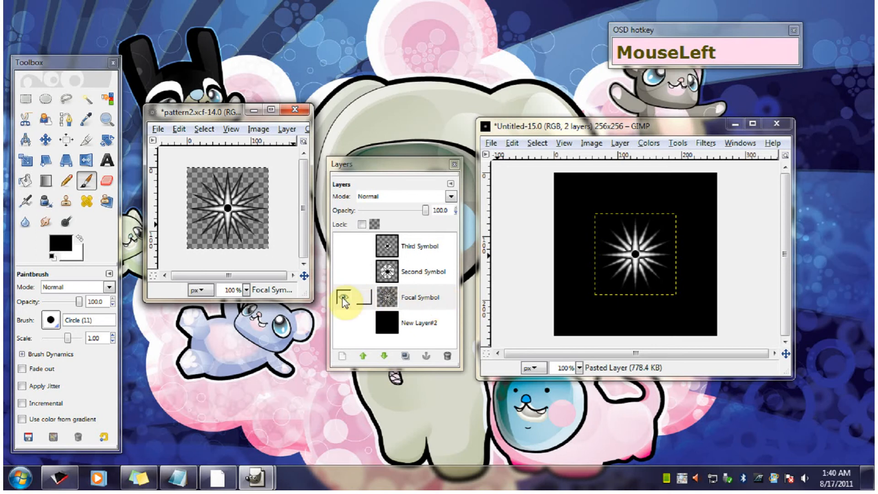
mouse_move(342, 296)
left_mouse_down()
mouse_move(338, 355)
mouse_move(347, 335)
left_mouse_up()
left_click(422, 271)
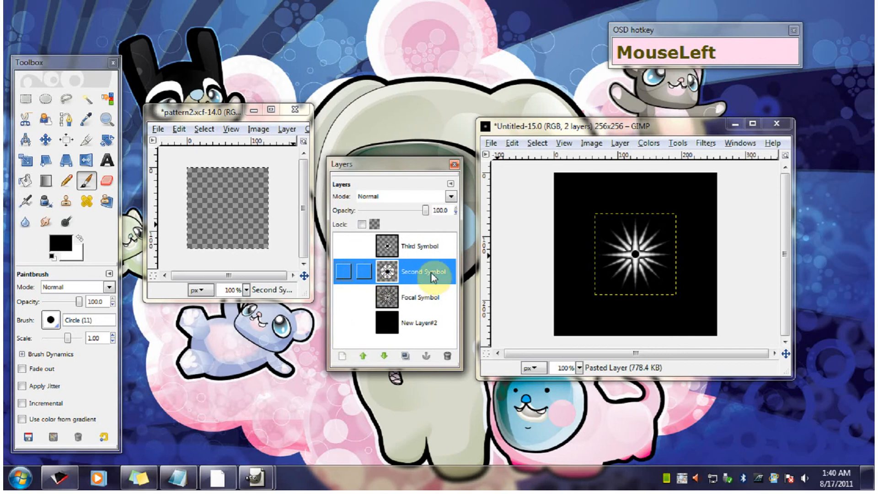
left_click(342, 272)
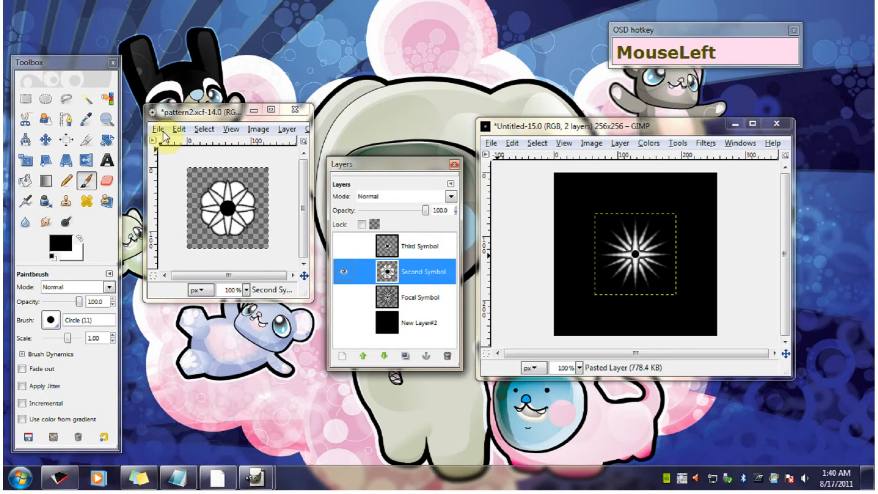
left_click(180, 130)
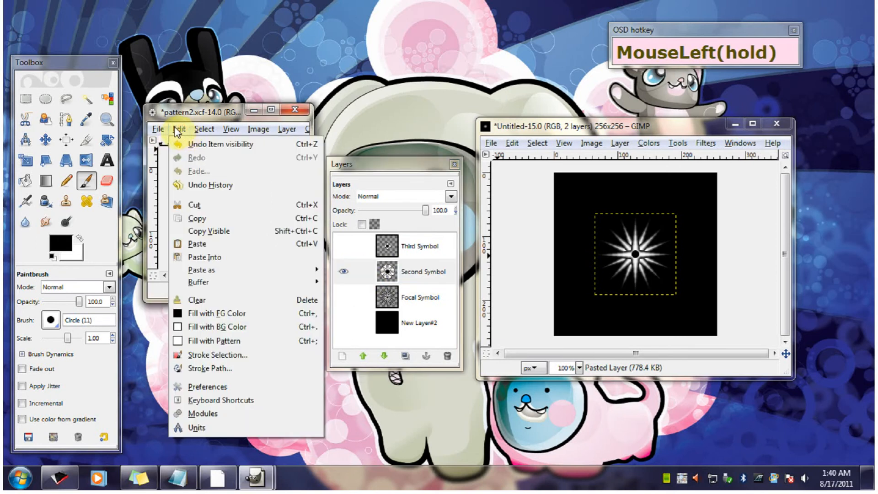
left_click(205, 221)
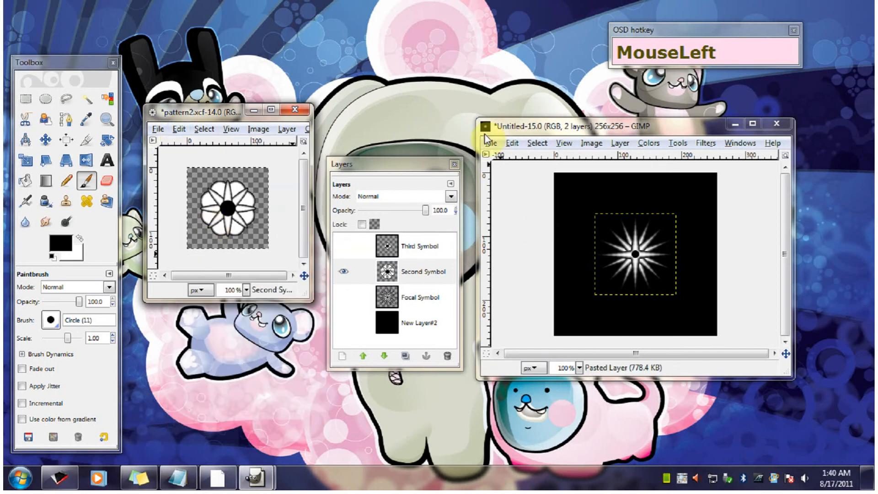
- Paste the copied flower into the black 256 × 256 image and turn the floating selection into a new layer
left_click(576, 130)
left_click(577, 131)
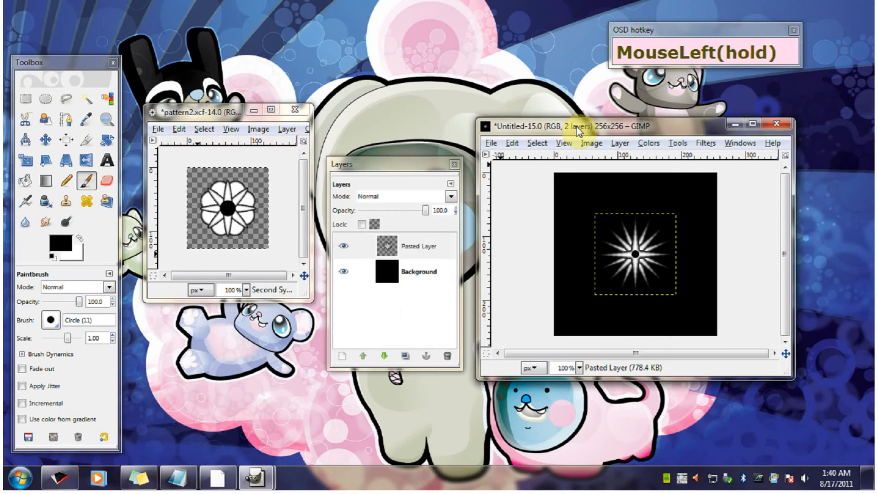
left_click(512, 143)
left_click(534, 255)
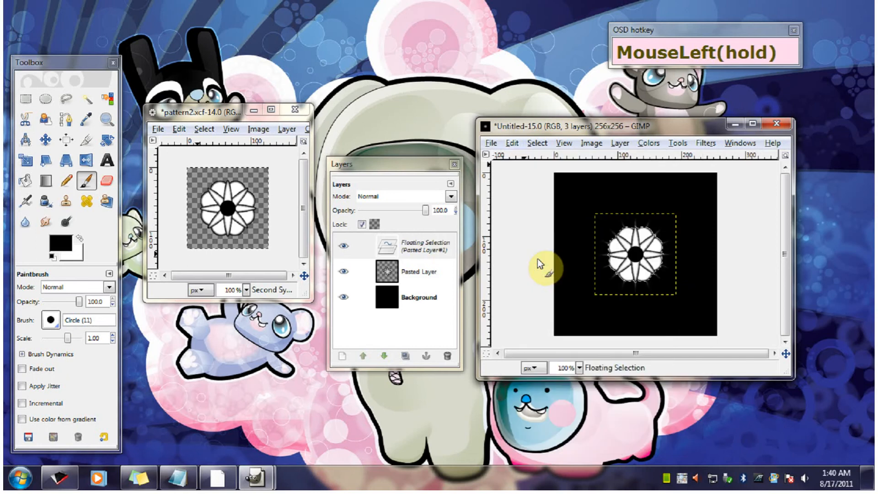
left_click(419, 252)
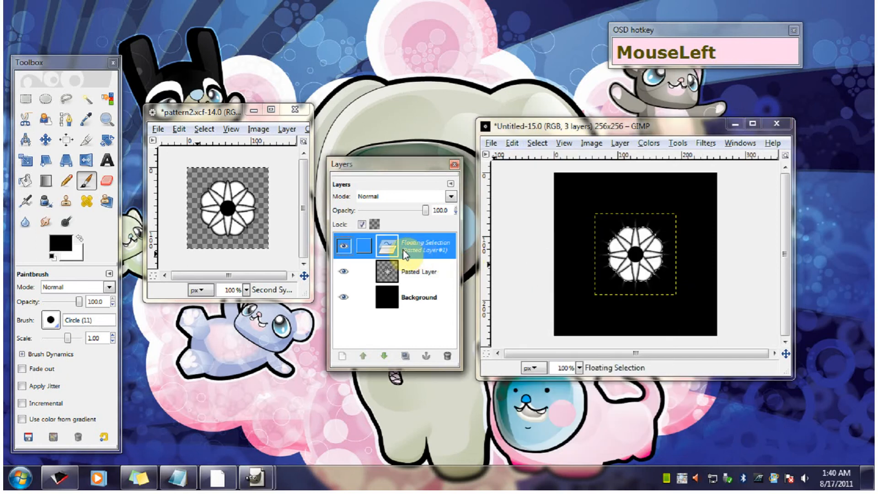
right_click(421, 251)
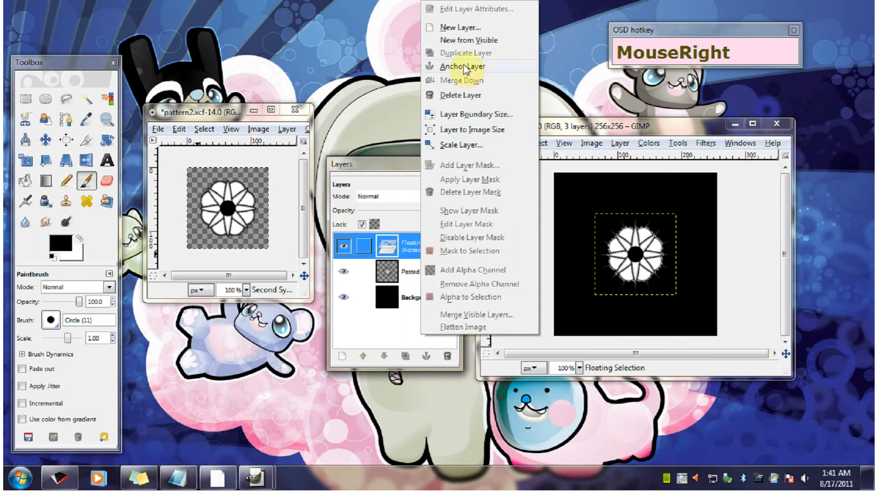
left_click(467, 28)
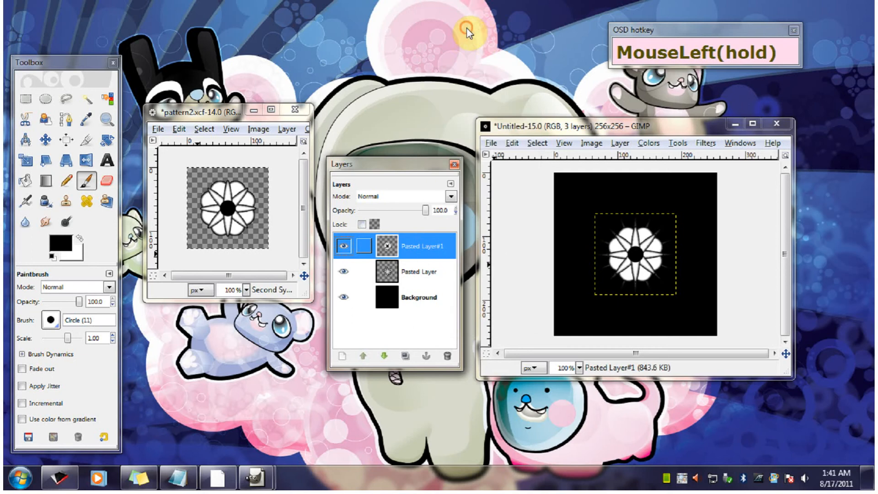
- Expand the pasted flower layer to the full image size and open the Offset settings for it
left_click(689, 311)
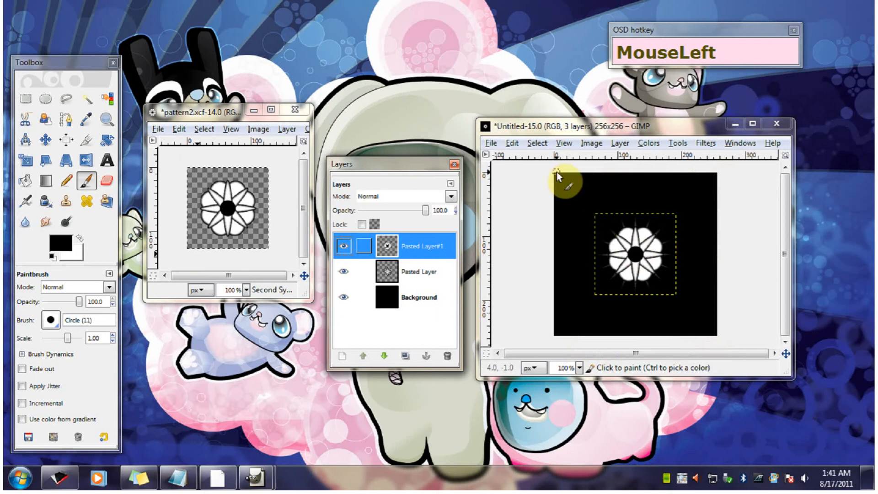
right_click(412, 248)
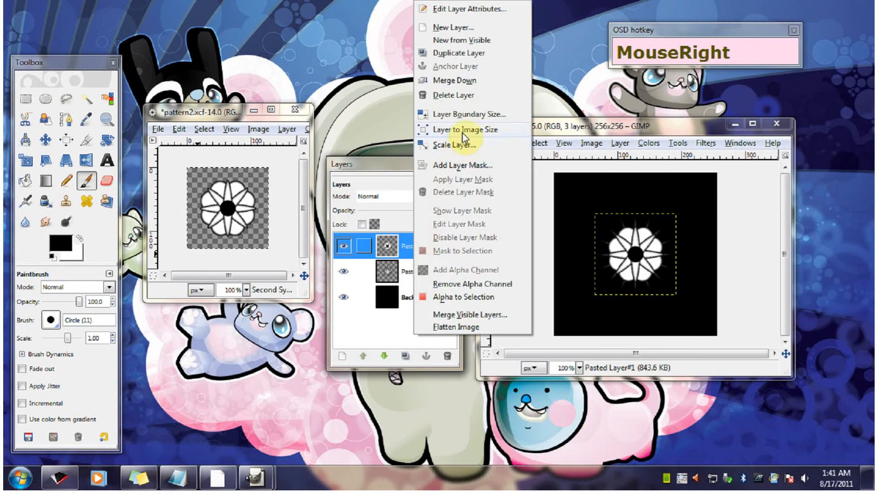
left_click(478, 129)
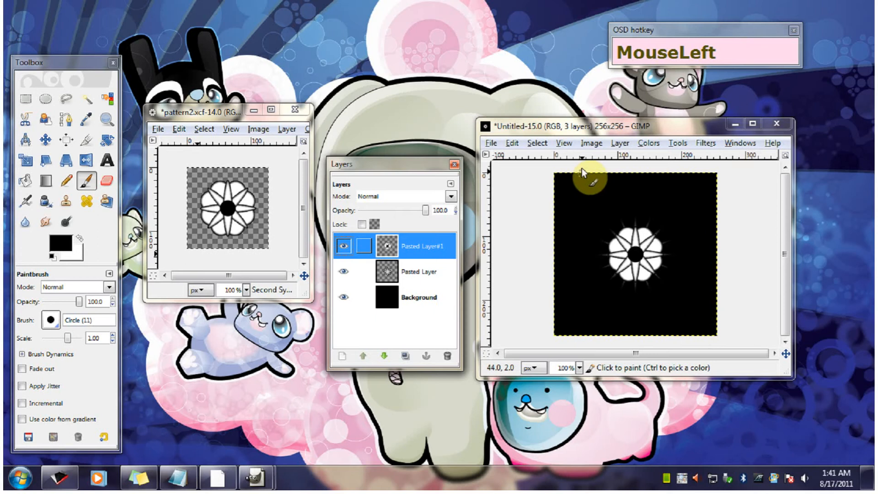
left_click(620, 144)
mouse_move(660, 282)
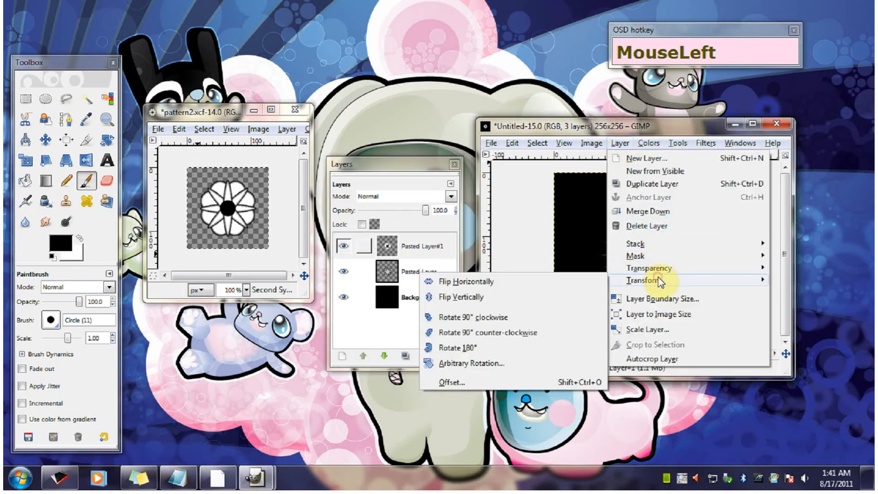
left_click(451, 382)
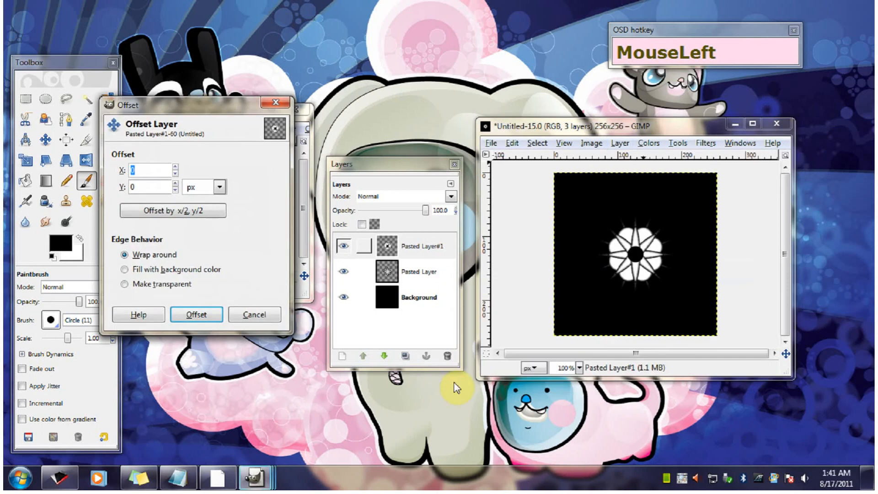
left_click_drag(192, 101, 447, 191)
- Enter 128 px for the flower layer's X and Y offsets, and reset both to 0
left_click(371, 235)
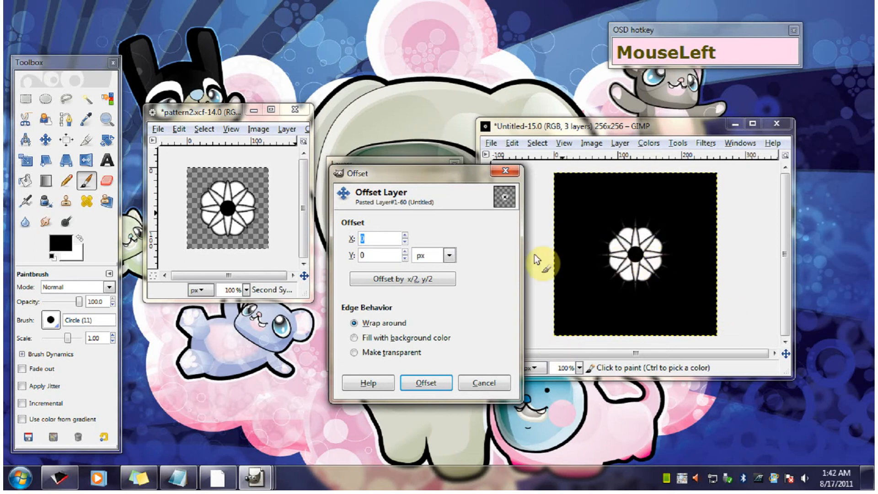
type("12")
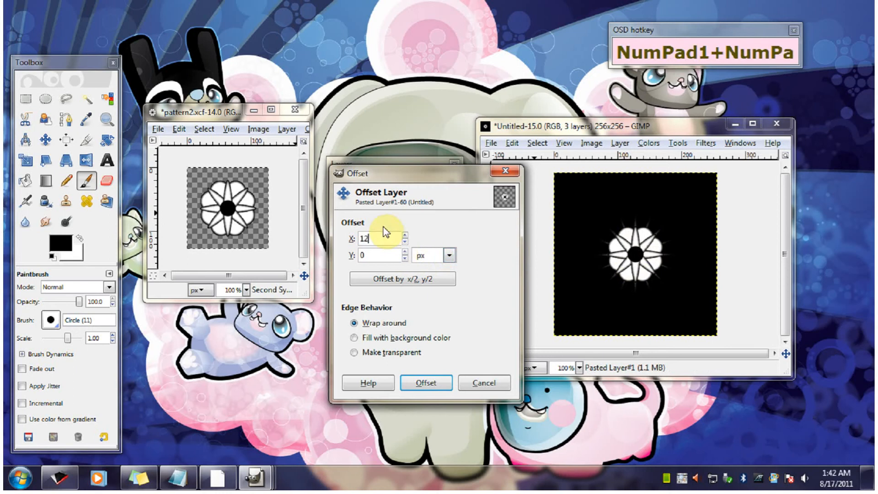
type("8")
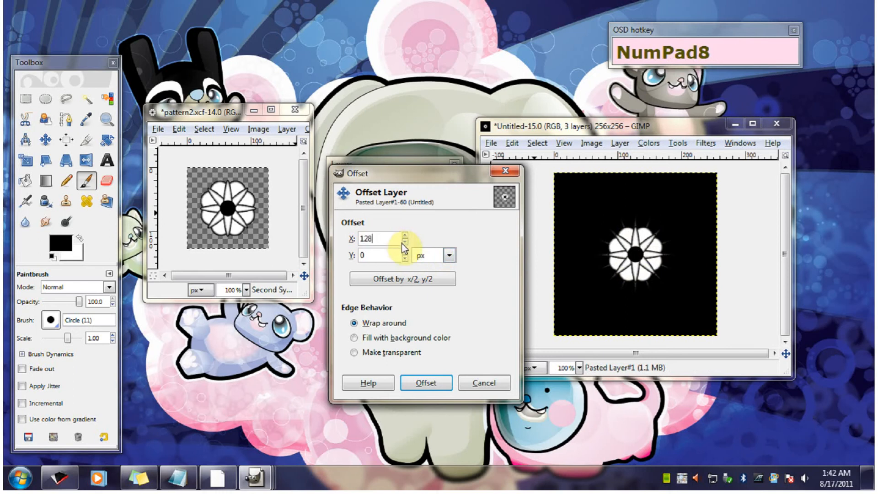
left_click(382, 257)
type("128")
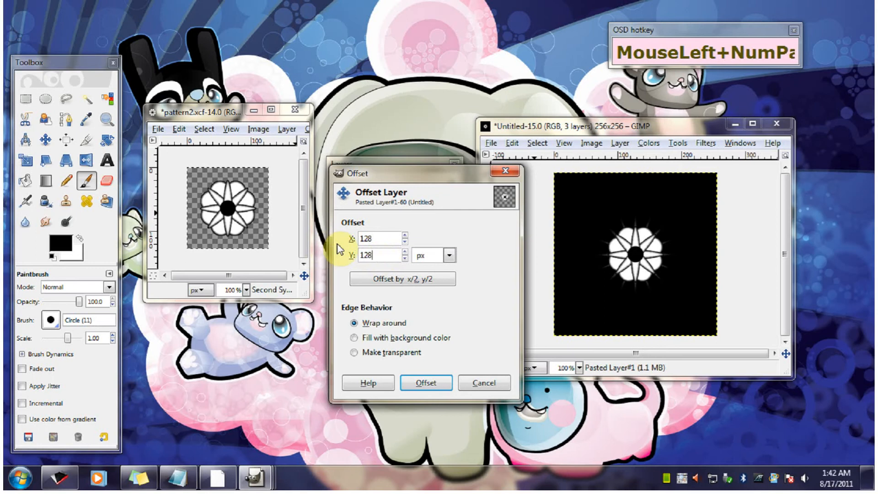
left_click_drag(376, 253, 330, 252)
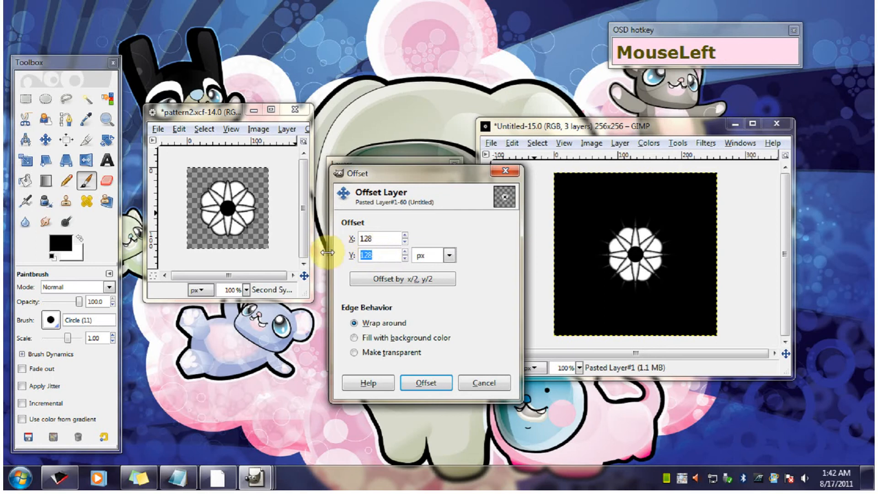
type("0")
left_click_drag(396, 239, 331, 237)
type("0")
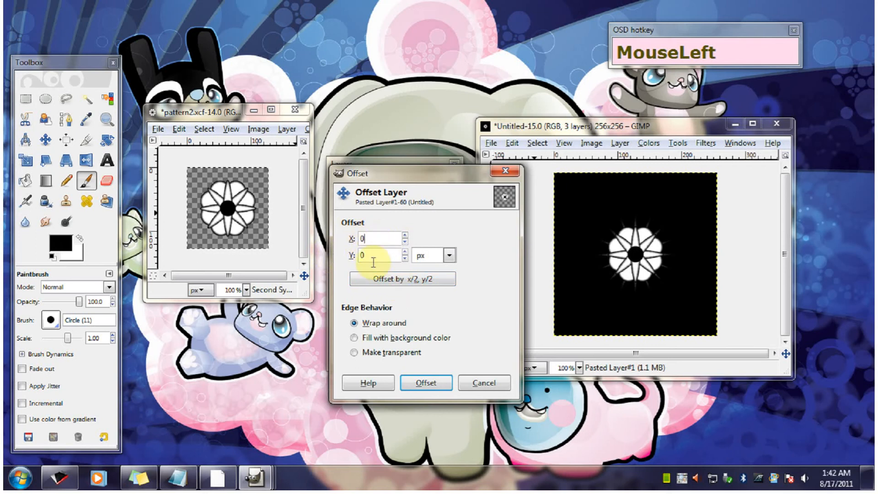
- Offset the flower layer by half its width and height, 128 px each way, with edges wrapping around
left_click(417, 286)
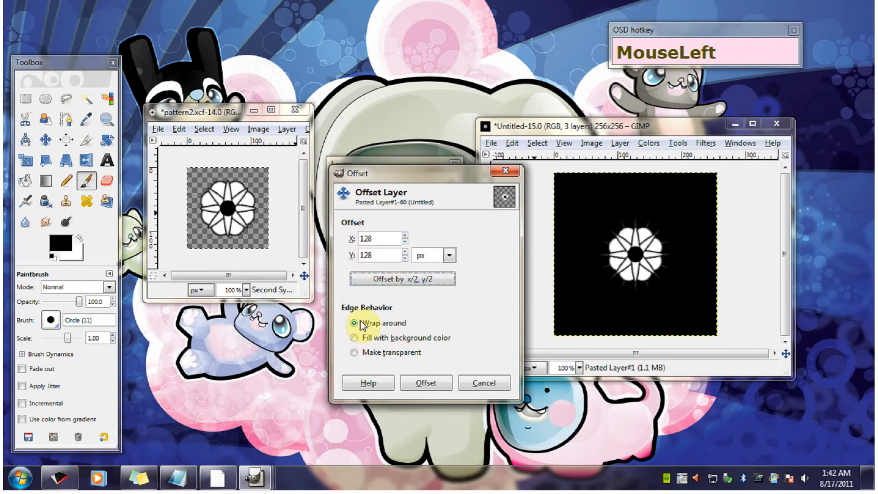
left_click(424, 382)
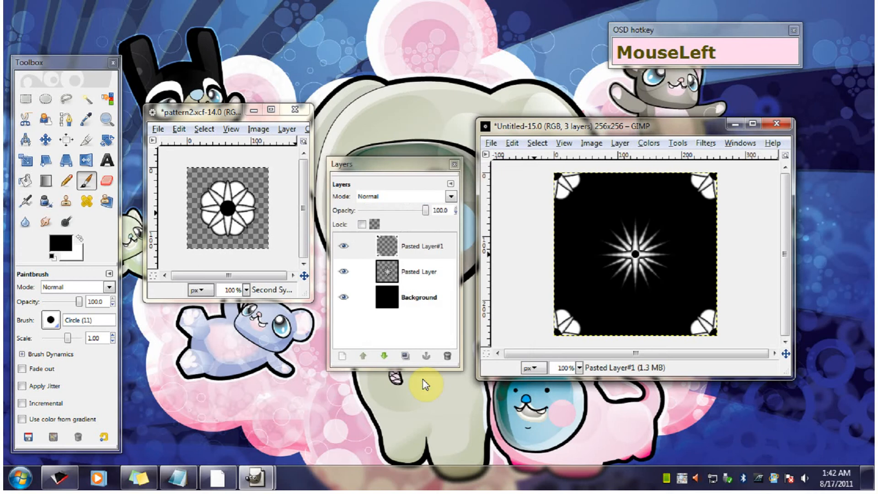
left_click(578, 124)
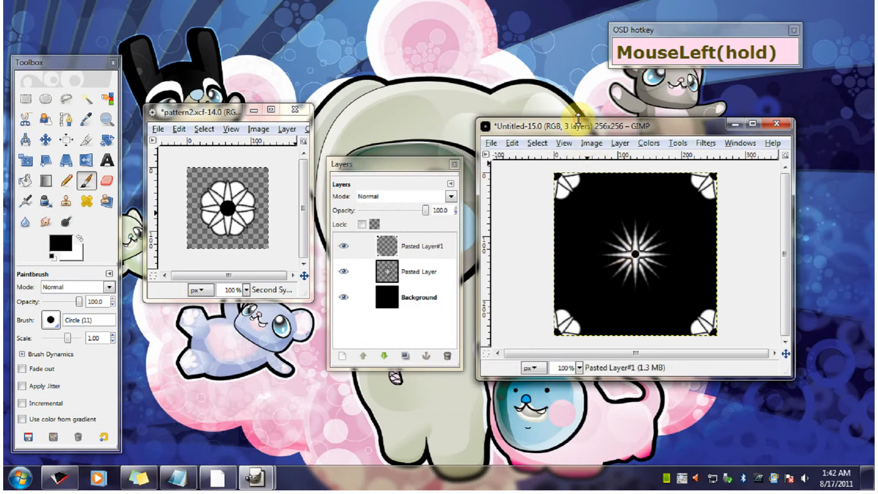
mouse_move(578, 130)
left_mouse_down()
mouse_move(589, 129)
mouse_move(569, 128)
left_mouse_up()
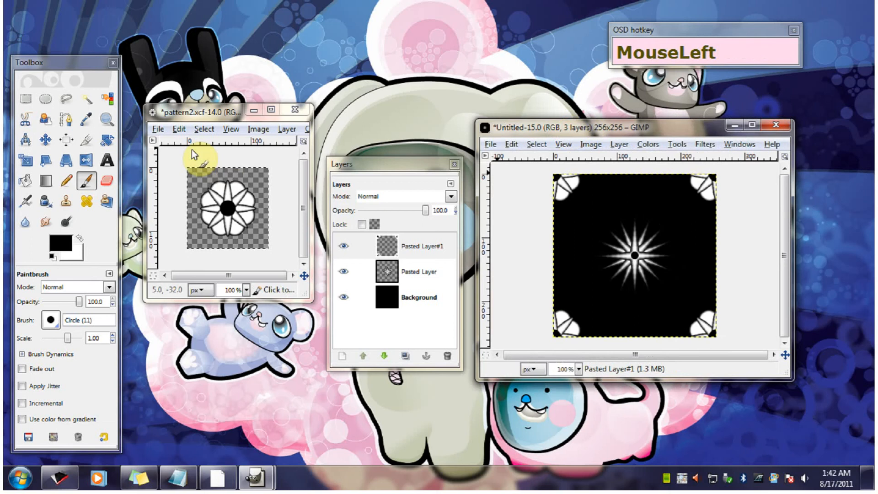
- Hide the Second Symbol layer in pattern2, make Third Symbol visible and active, and copy its four-petal shape
left_click(201, 110)
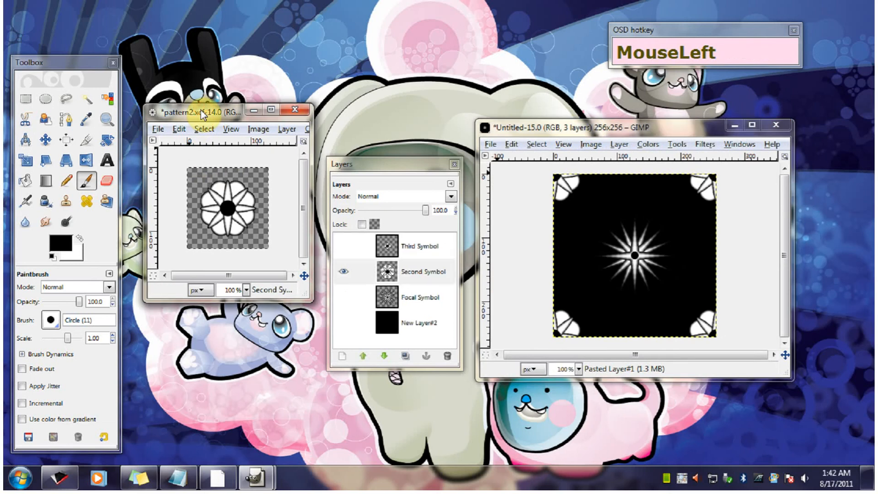
left_click(397, 252)
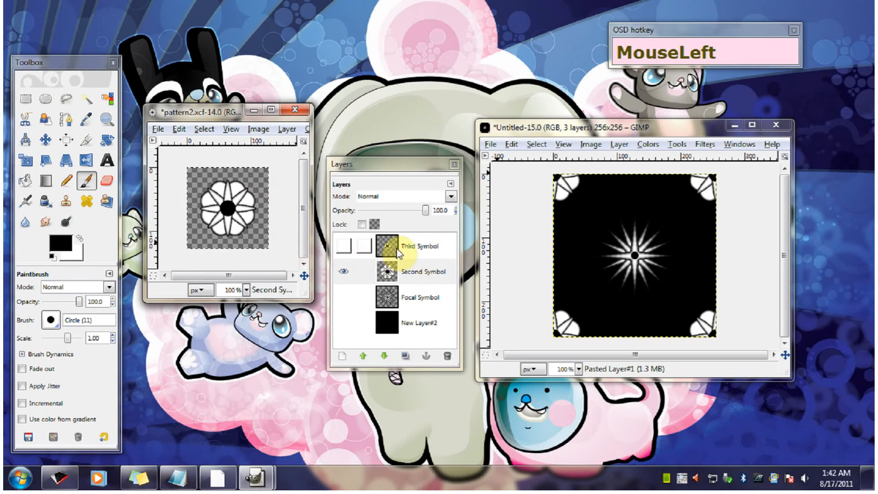
left_click(343, 274)
left_click(426, 272)
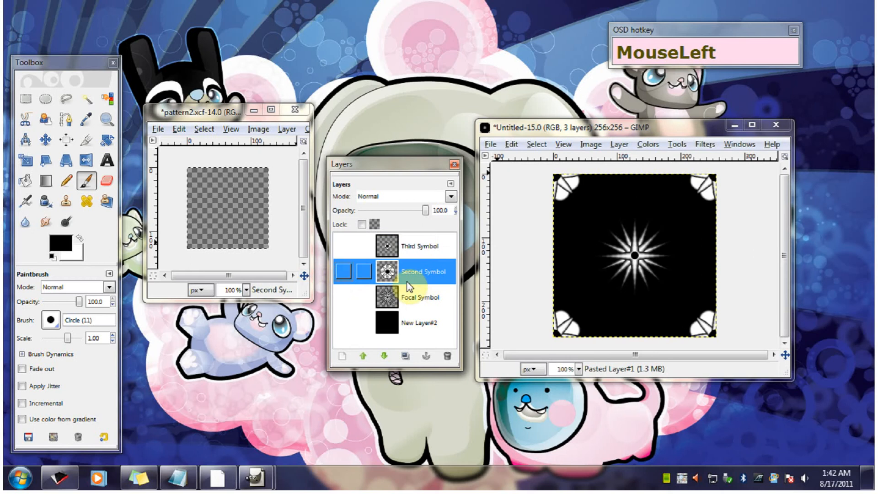
left_click(423, 247)
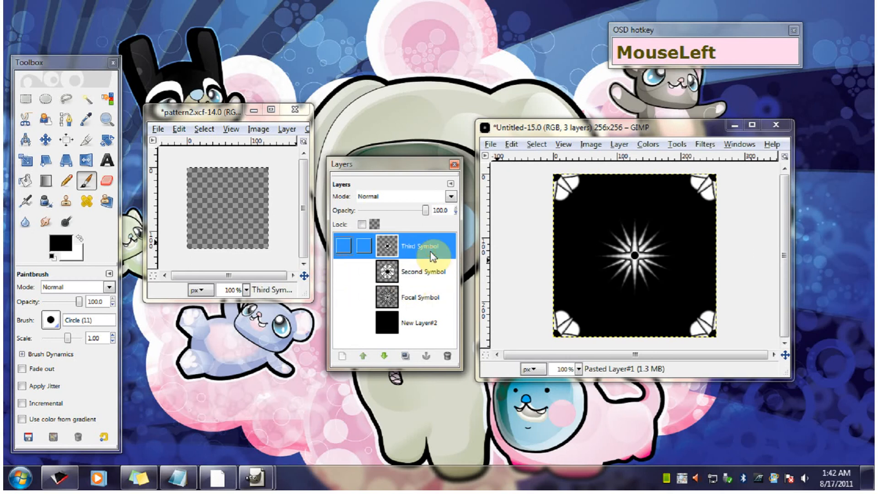
left_click(343, 246)
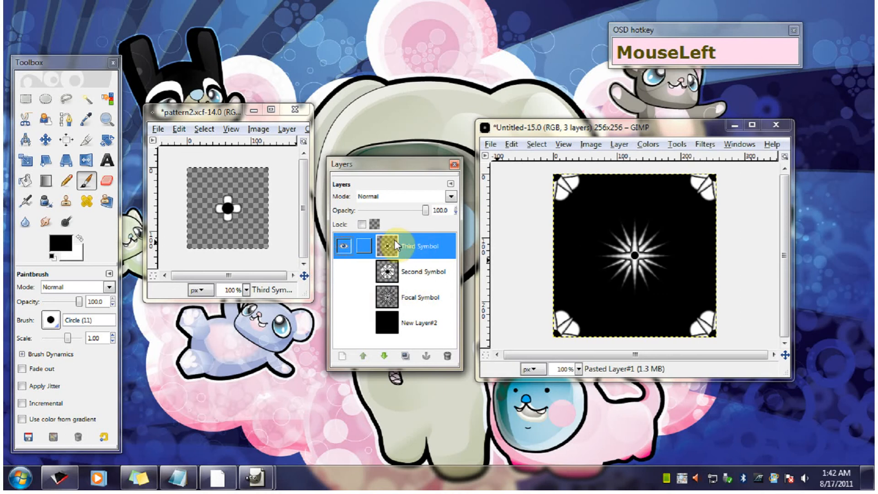
left_click(158, 129)
mouse_move(186, 132)
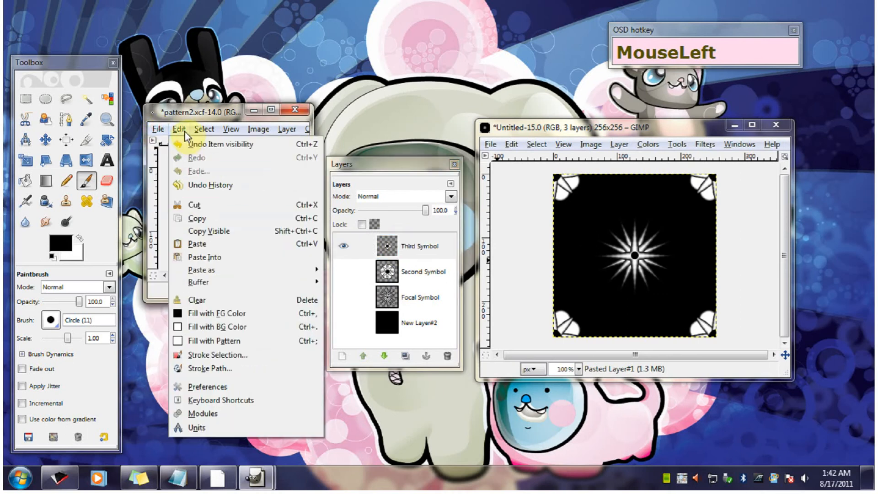
left_click(210, 217)
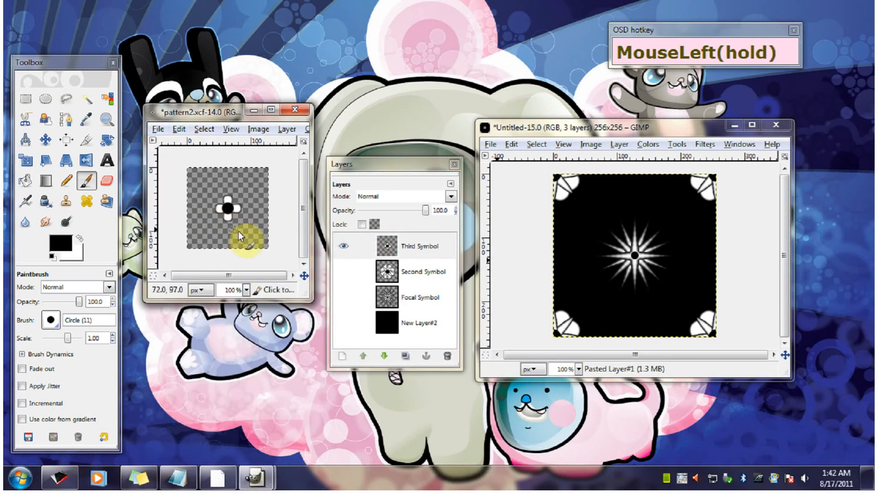
- Paste the copied four-petal shape into the black 256 × 256 image and turn the floating selection into a new layer
left_click(587, 134)
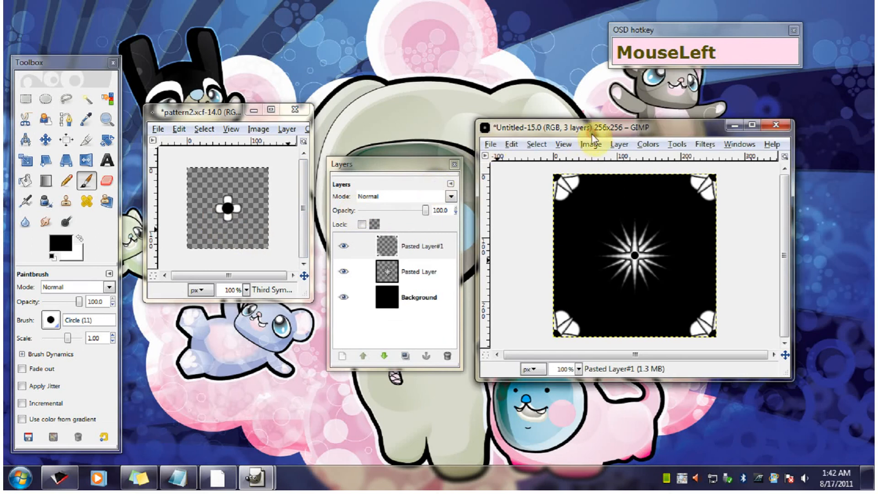
left_click_drag(598, 129, 597, 125)
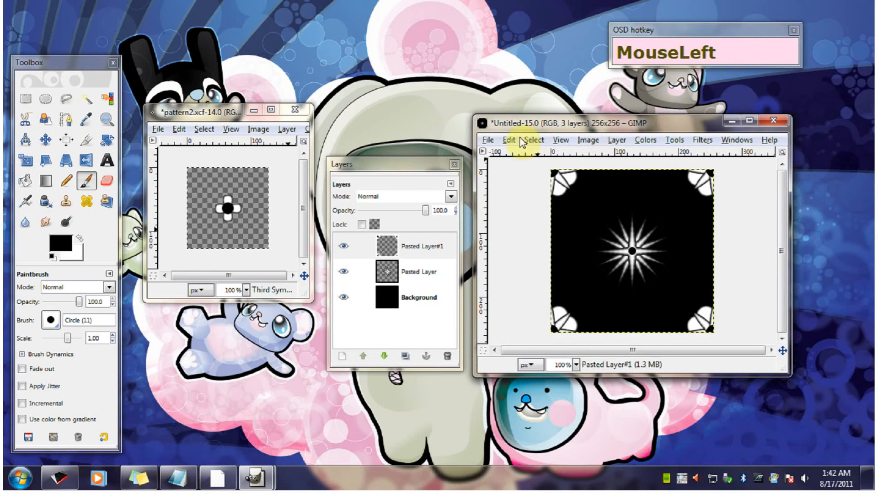
left_click_drag(510, 140, 530, 257)
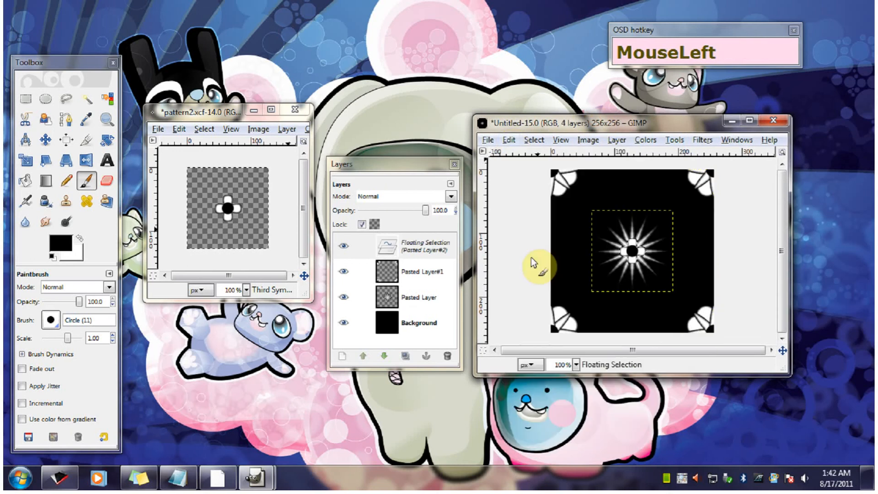
left_click(416, 248)
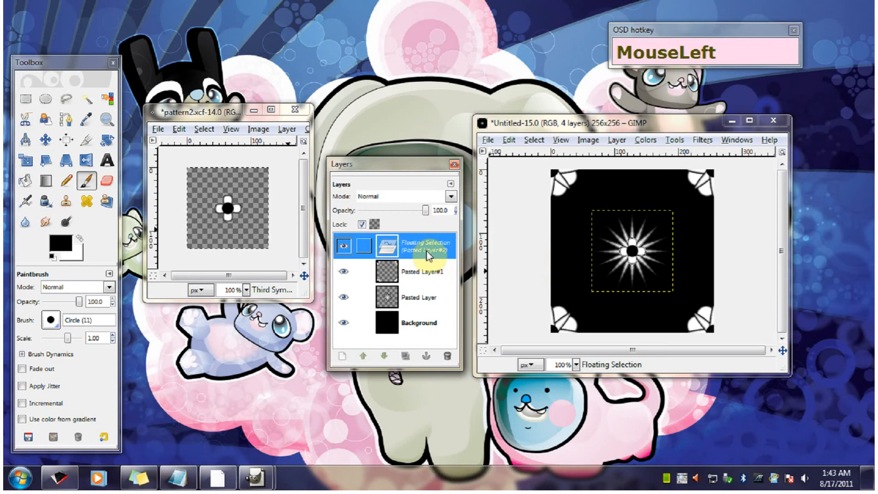
right_click(427, 255)
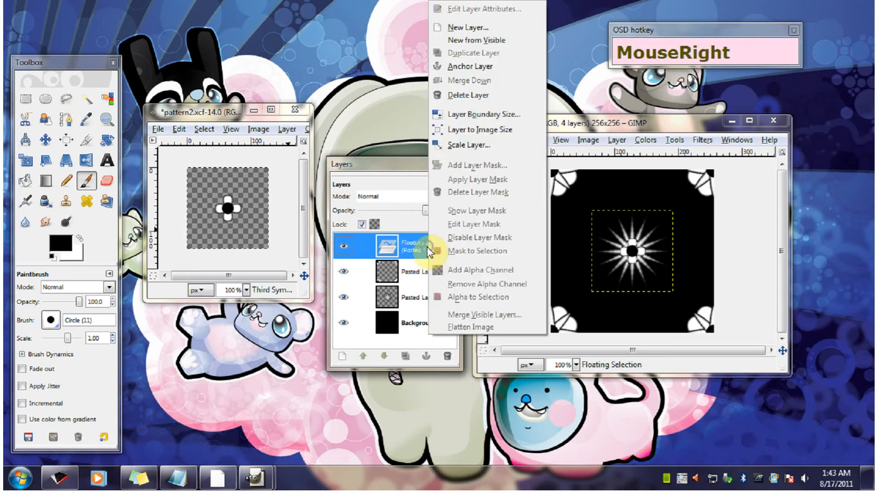
left_click(500, 29)
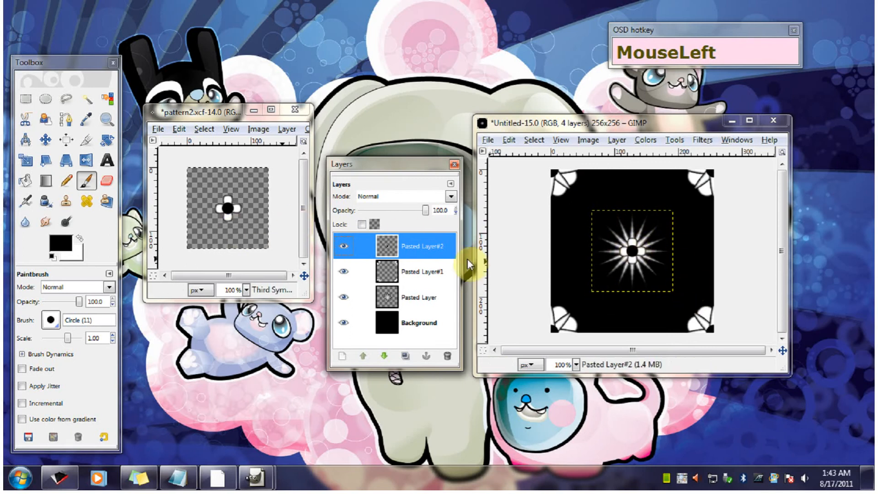
- Expand the four-petal layer to the image size and offset it 128 px in X with edges wrapping around
right_click(421, 245)
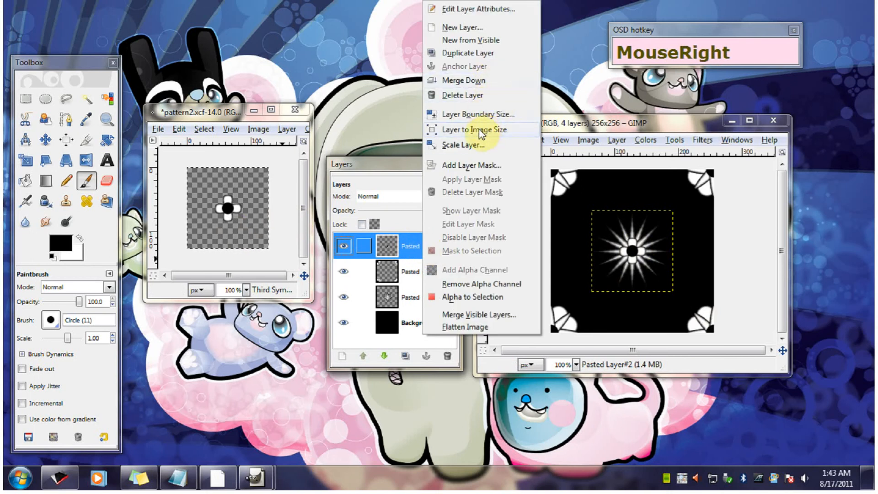
left_click(498, 131)
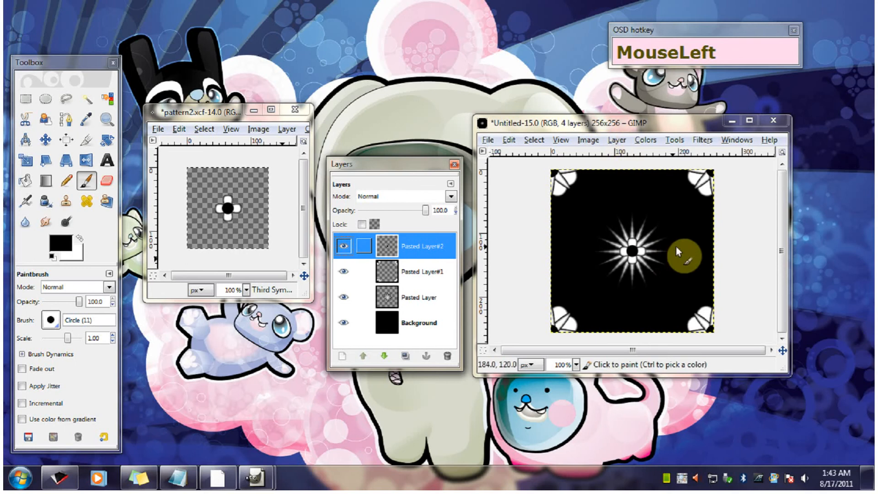
left_click(588, 140)
left_click_drag(591, 143, 618, 140)
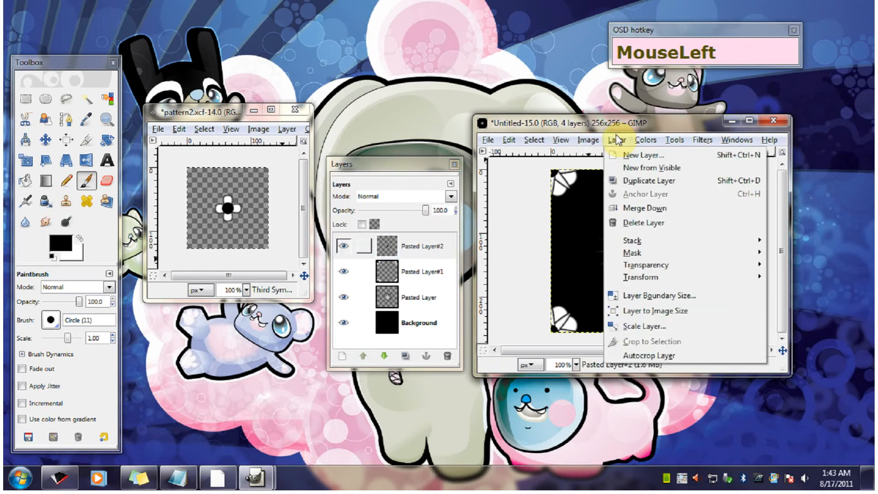
mouse_move(635, 277)
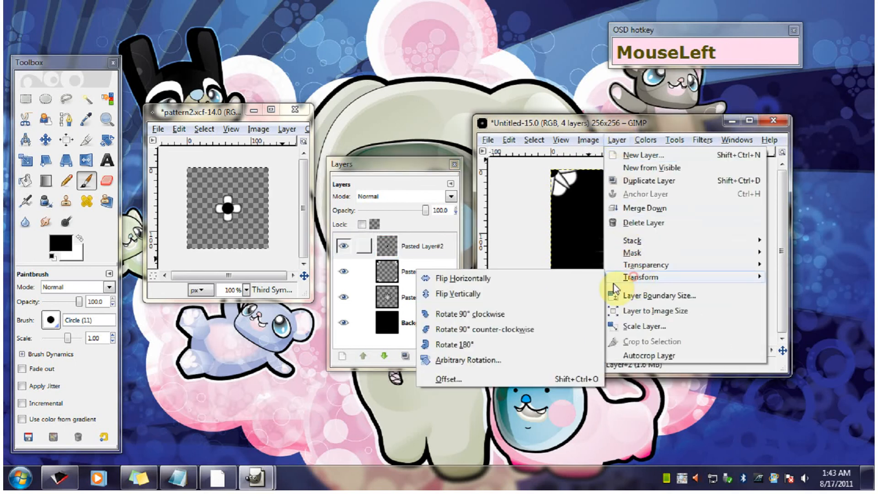
left_click(448, 379)
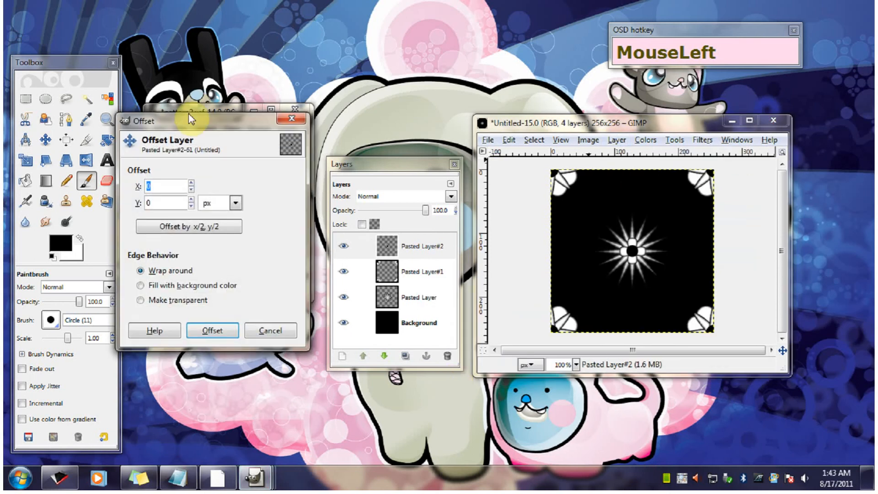
left_click_drag(191, 121, 409, 183)
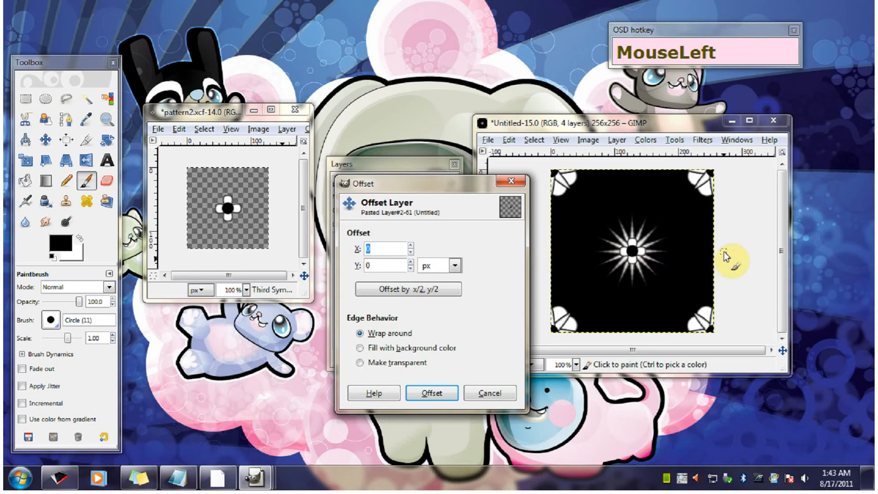
left_click(389, 249)
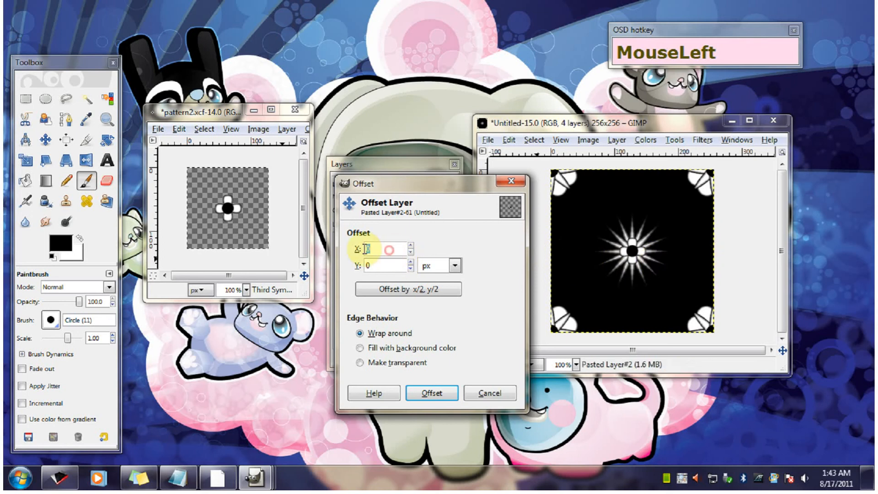
type("128")
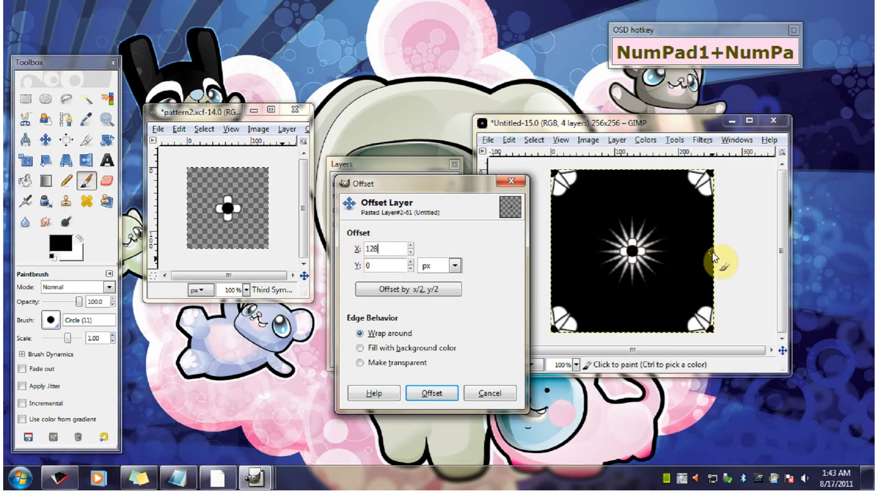
left_click(379, 265)
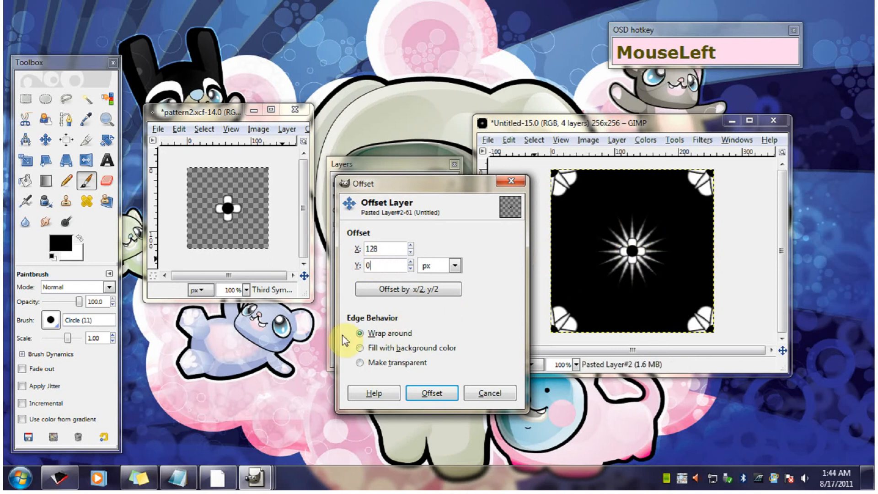
left_click(446, 393)
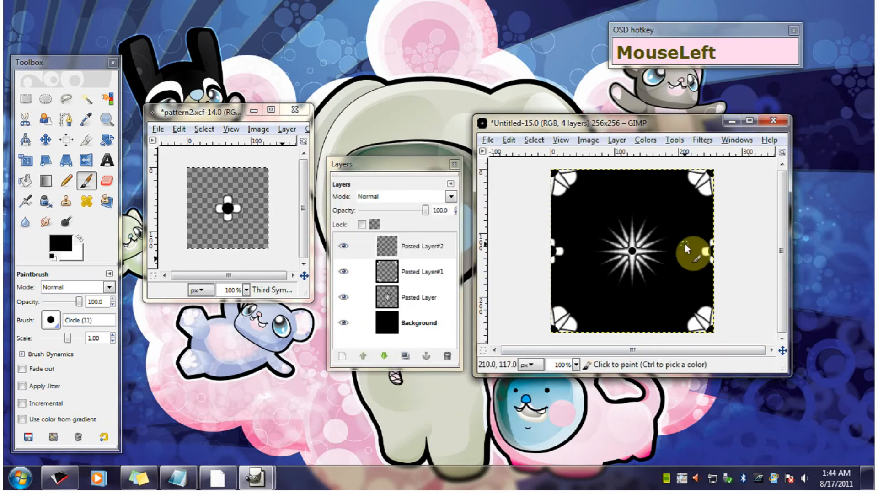
- Paste a second copy of the four-petal shape as a new layer and expand that layer to the image size
left_click(508, 141)
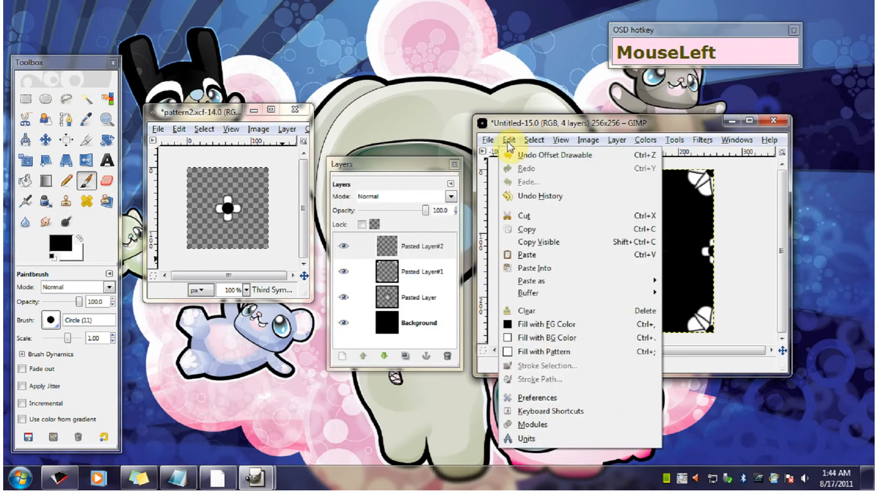
left_click(527, 258)
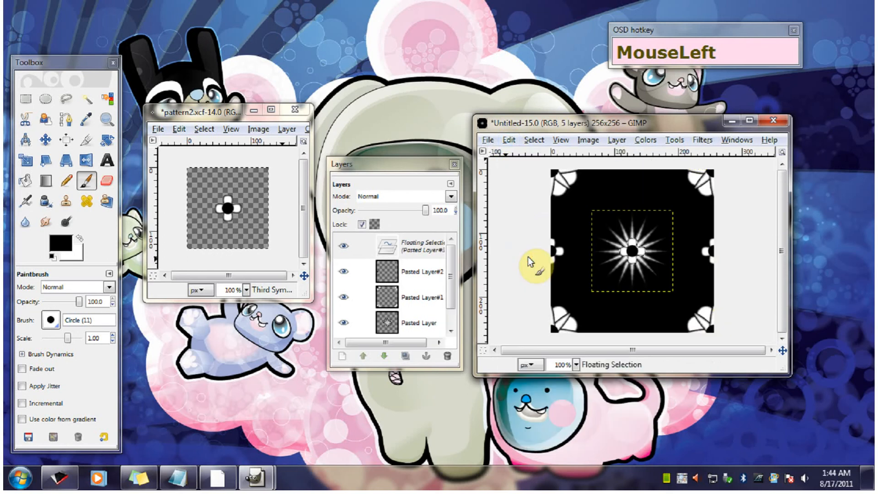
right_click(417, 247)
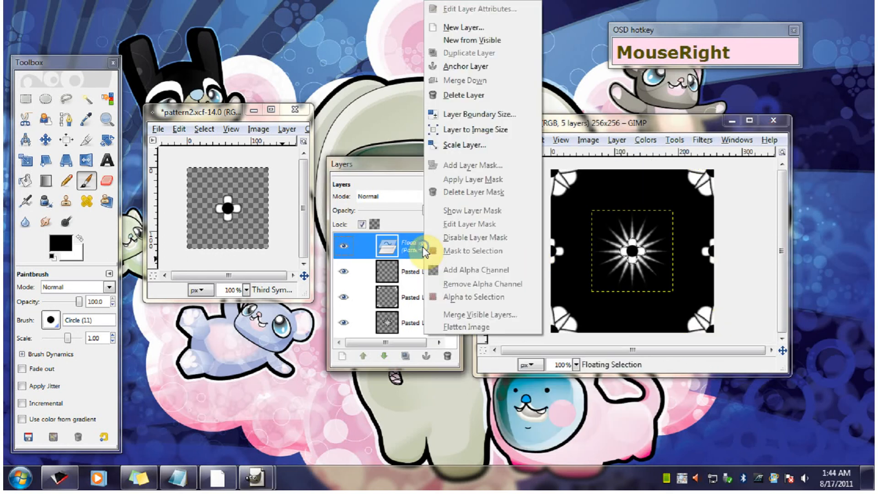
left_click(463, 27)
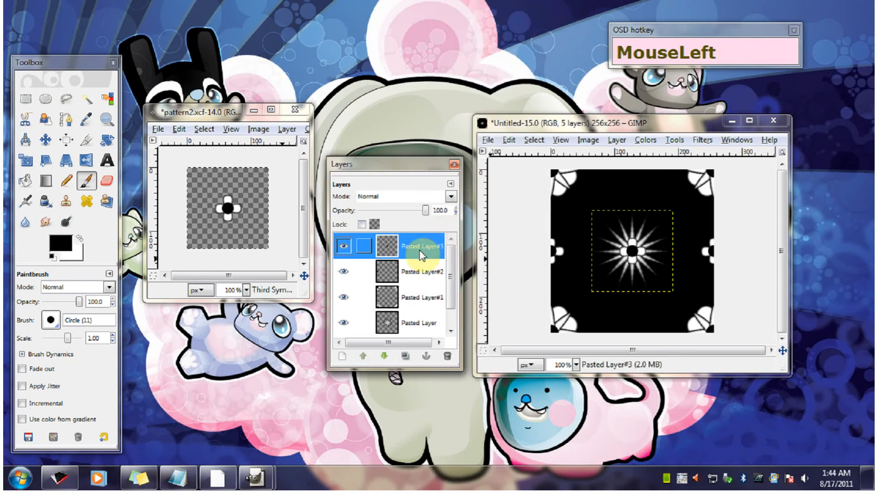
right_click(421, 254)
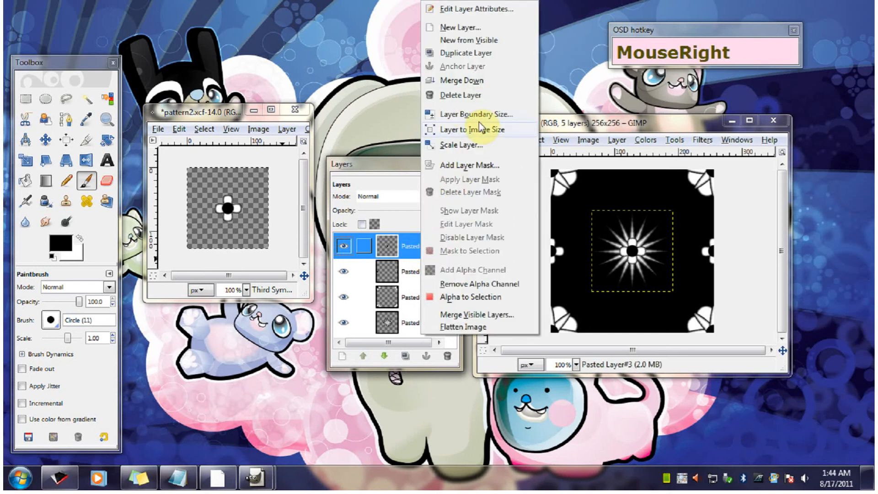
left_click(451, 131)
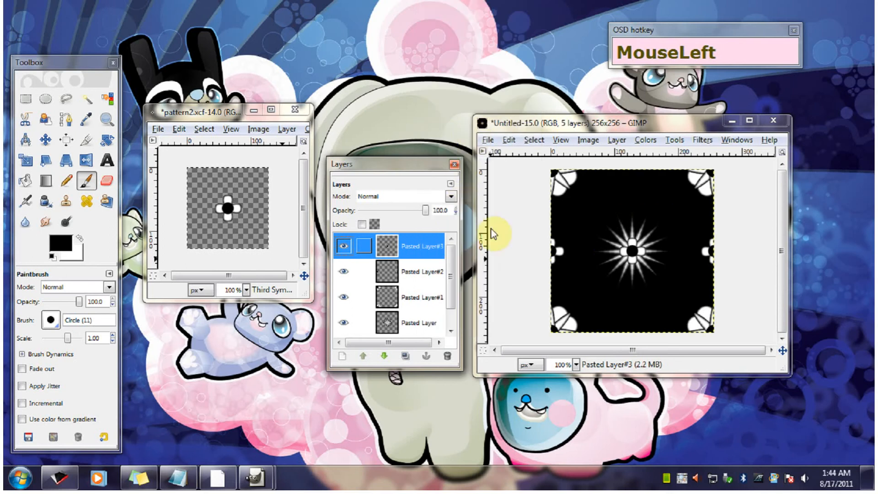
- Offset the second four-petal layer 128 px in Y and 0 in X, with edges wrapping around
left_click(616, 139)
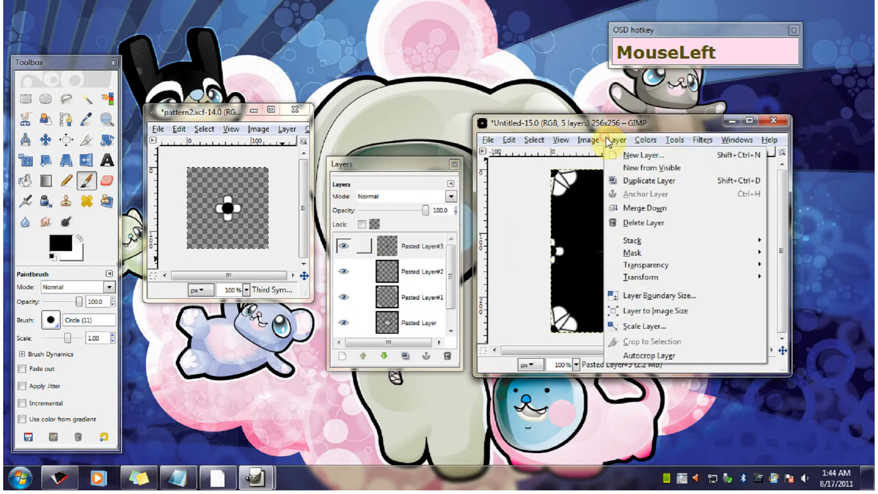
mouse_move(640, 276)
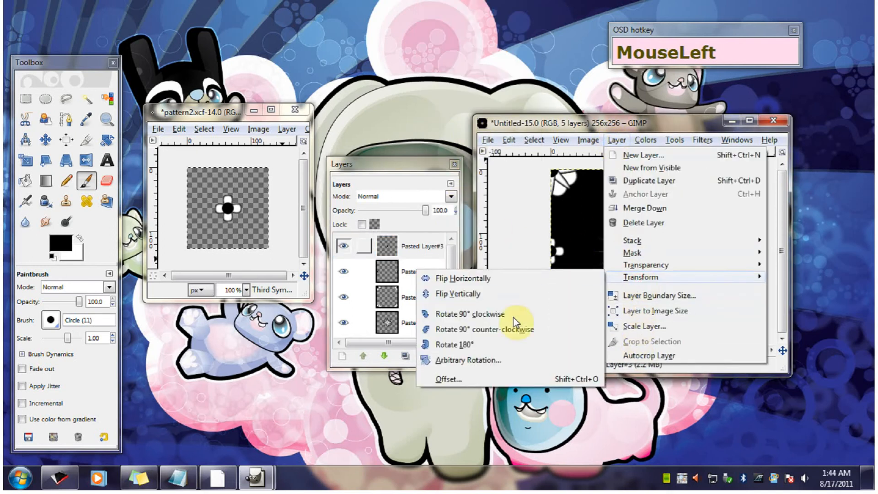
left_click(485, 376)
left_click_drag(112, 27, 434, 165)
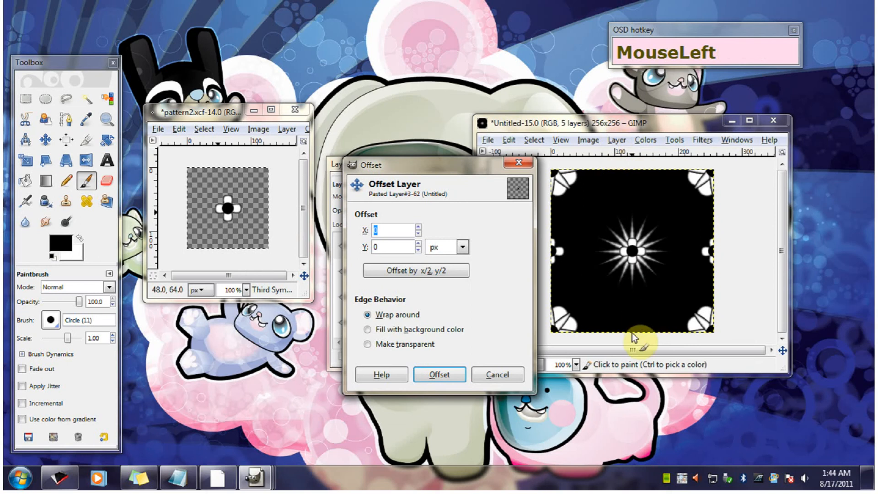
double_click(384, 247)
type("128")
left_click(391, 230)
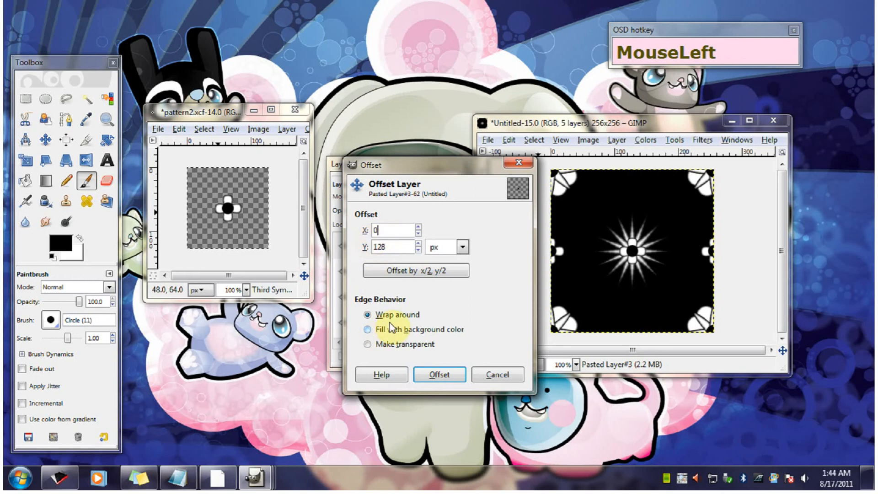
left_click(450, 375)
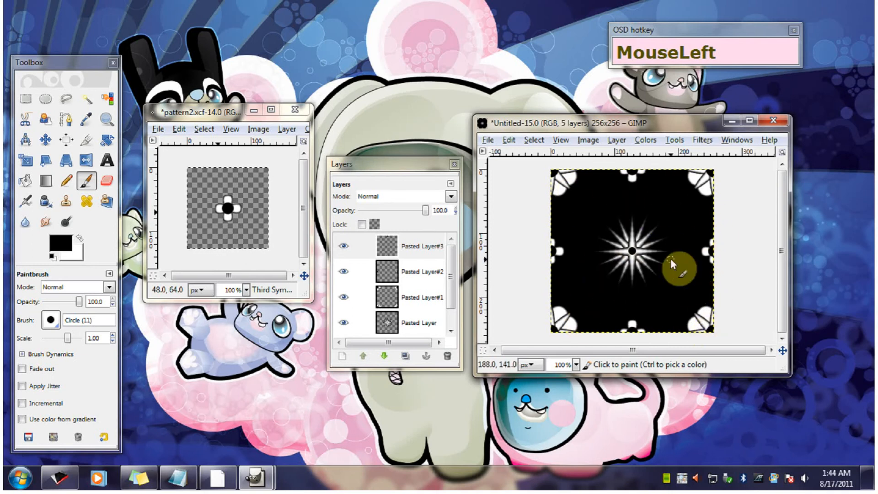
- Make the starburst's layer, directly above Background, the active layer in the 256 × 256 image
left_click(451, 272)
left_click_drag(452, 271, 451, 293)
left_click(412, 298)
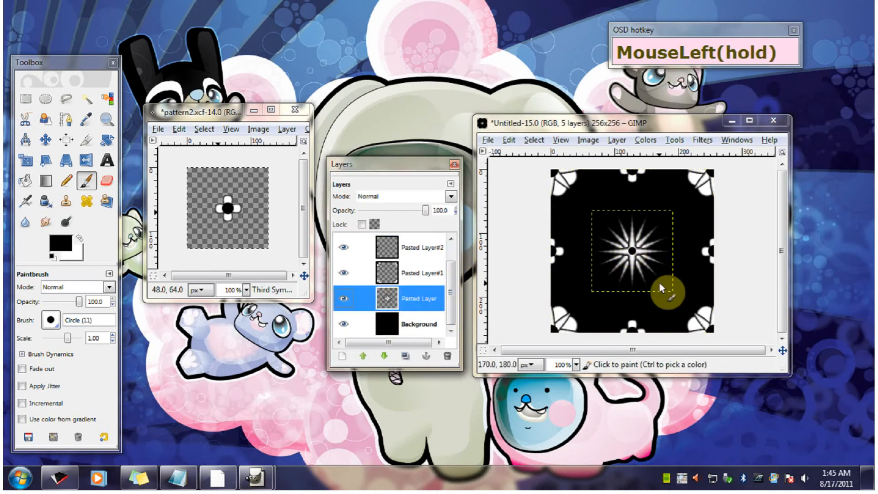
left_click_drag(651, 214, 673, 210)
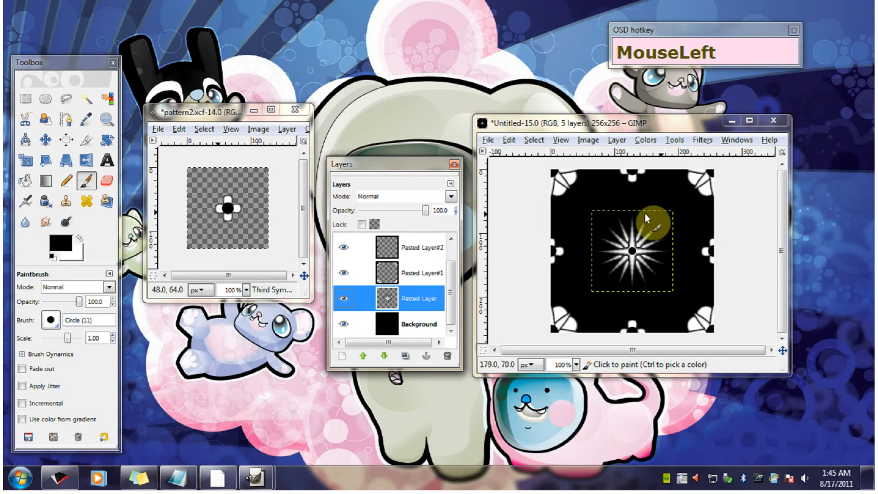
- Expand the starburst layer to the image size and undo the expansion
right_click(413, 303)
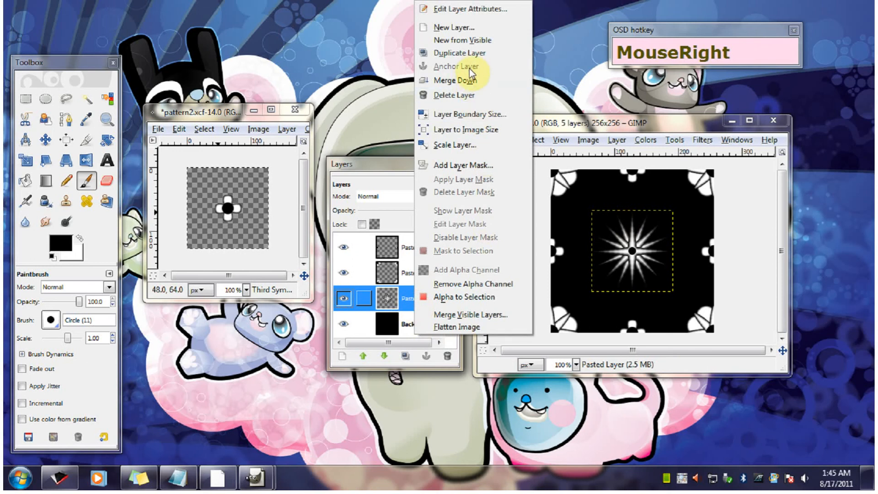
left_click(467, 133)
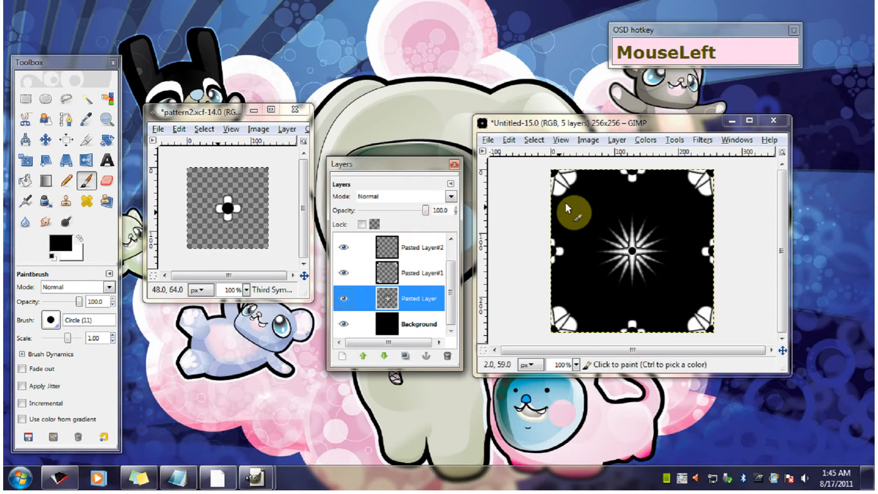
left_click(511, 141)
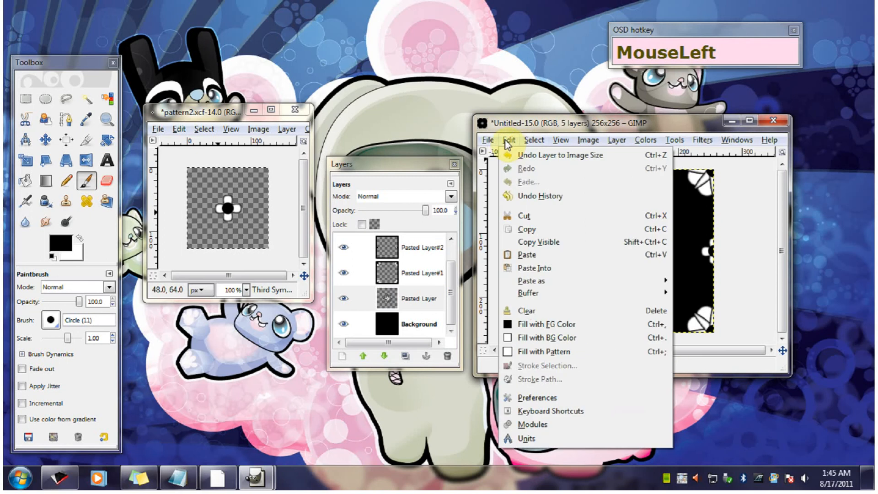
left_click(512, 159)
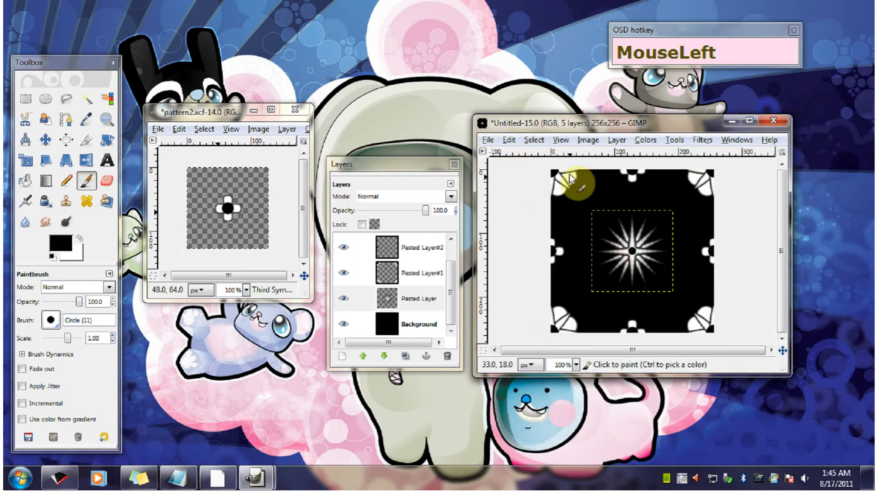
- Scale the starburst layer to 210 × 210 pixels with cubic interpolation
left_click(646, 255)
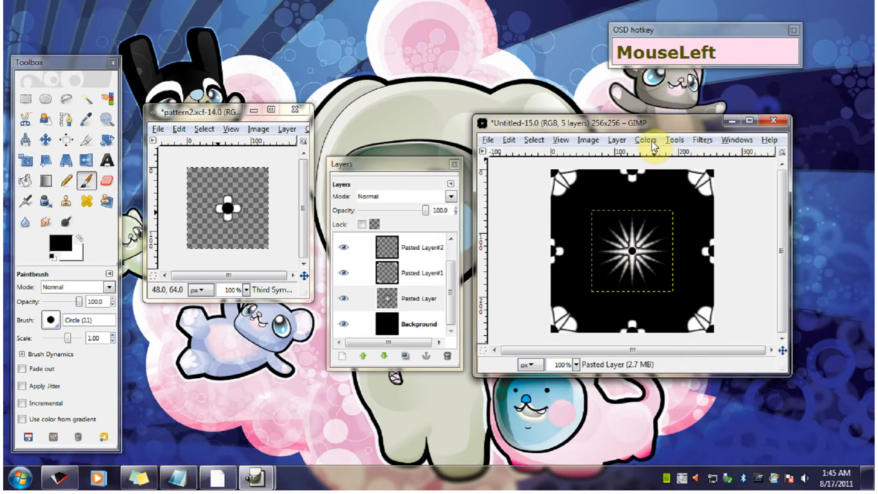
left_click(615, 140)
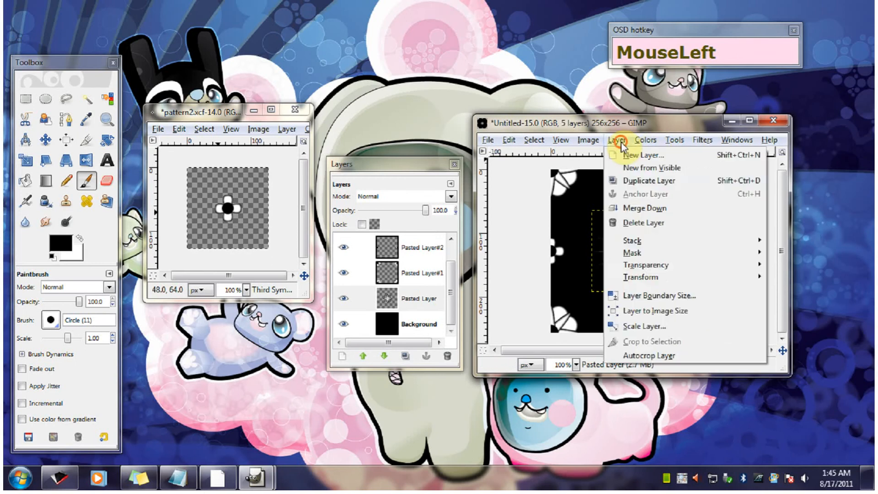
left_click(654, 327)
left_click_drag(158, 35, 436, 231)
left_click_drag(380, 278, 313, 273)
type("210")
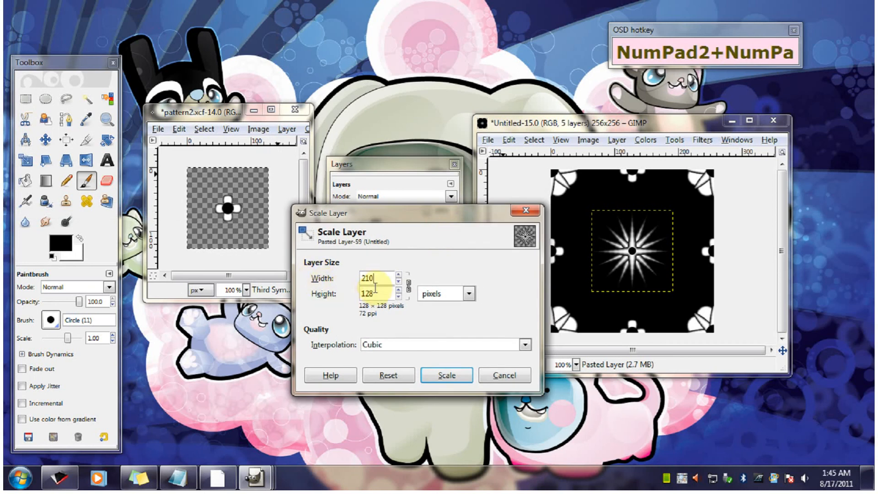
left_click_drag(375, 287, 361, 253)
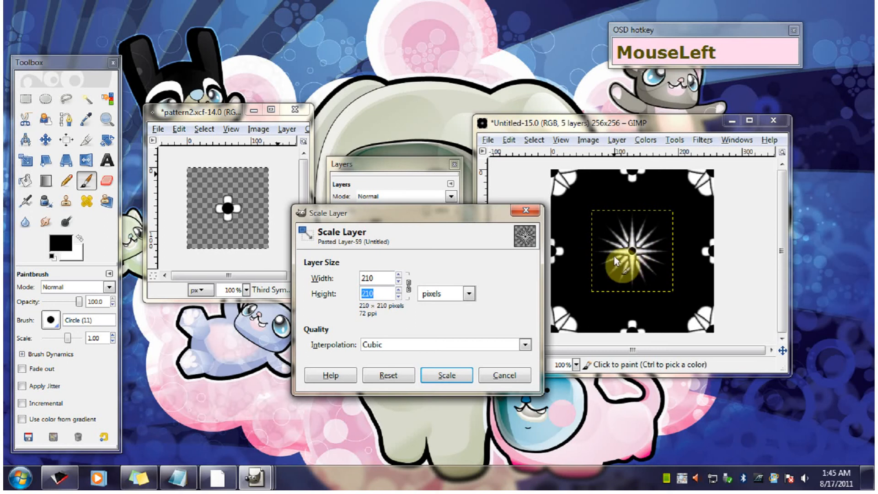
left_click_drag(443, 216, 424, 206)
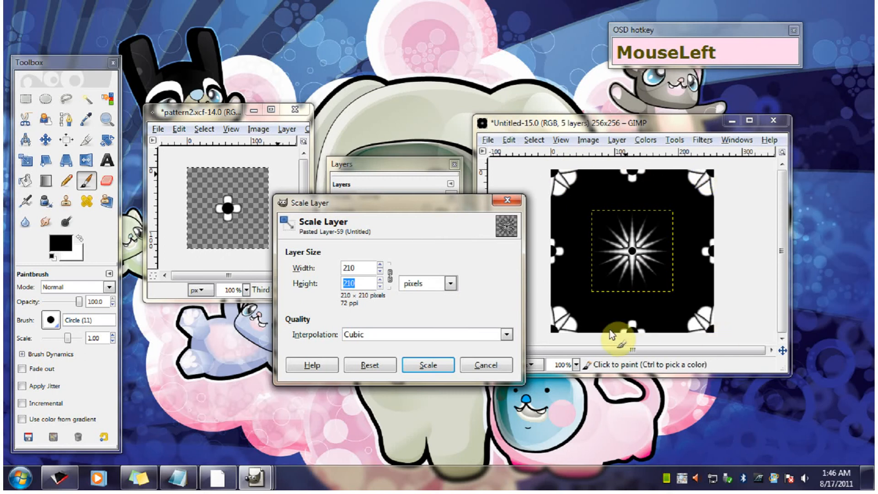
left_click_drag(397, 210, 435, 232)
left_click(464, 381)
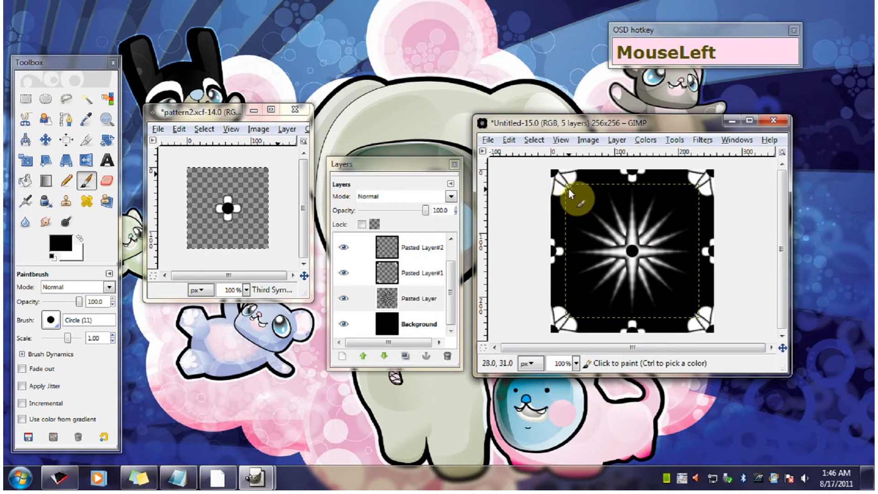
- Expand the enlarged starburst layer's boundary to the full image size
left_click(432, 278)
left_click_drag(451, 277, 413, 299)
right_click(413, 300)
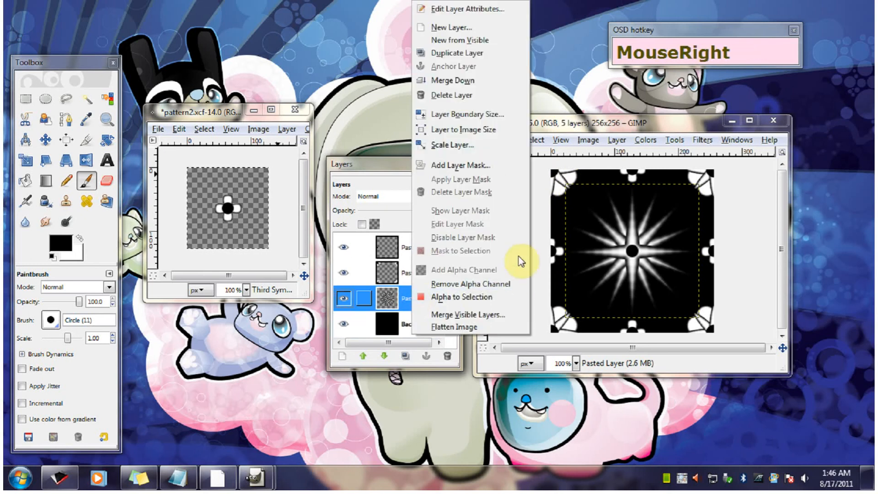
left_click(468, 133)
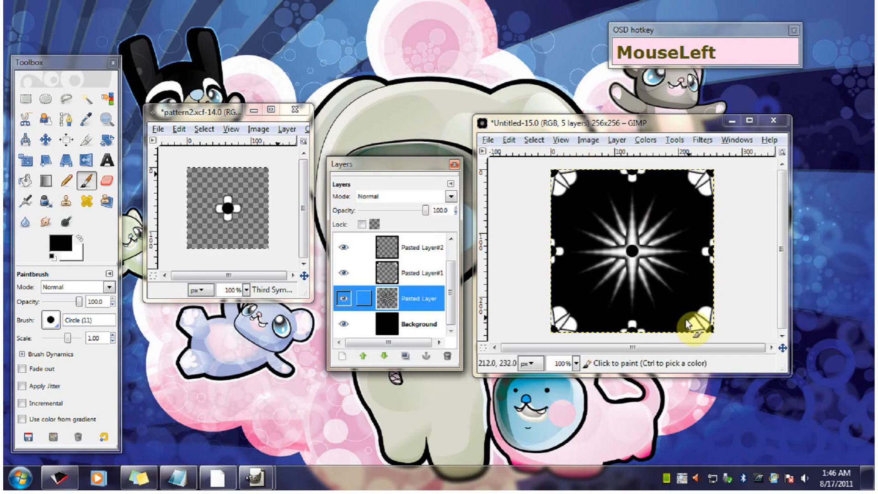
- Scale the whole 256 × 256 image down to 64 × 64 pixels, leaving cubic interpolation selected
left_click(586, 141)
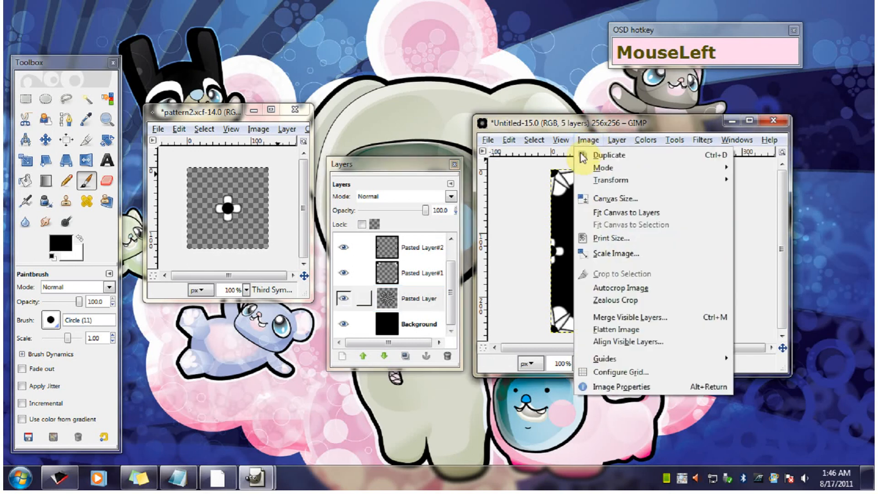
left_click(617, 252)
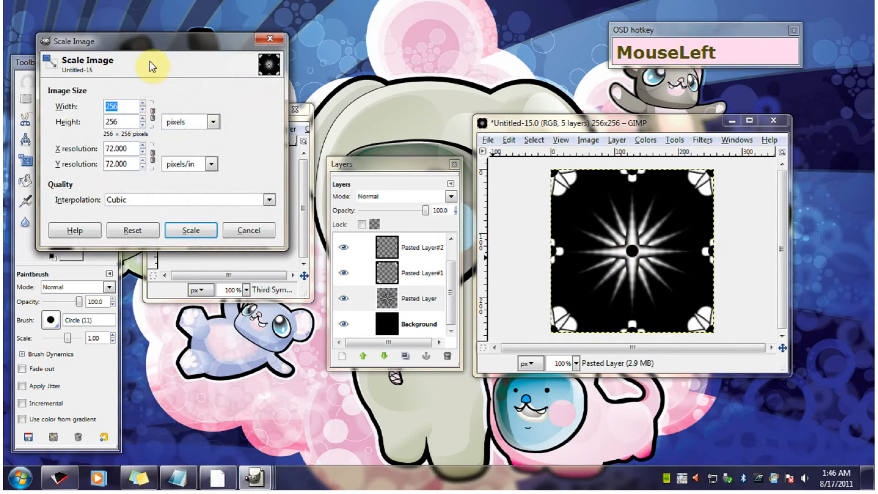
left_click_drag(152, 47, 411, 190)
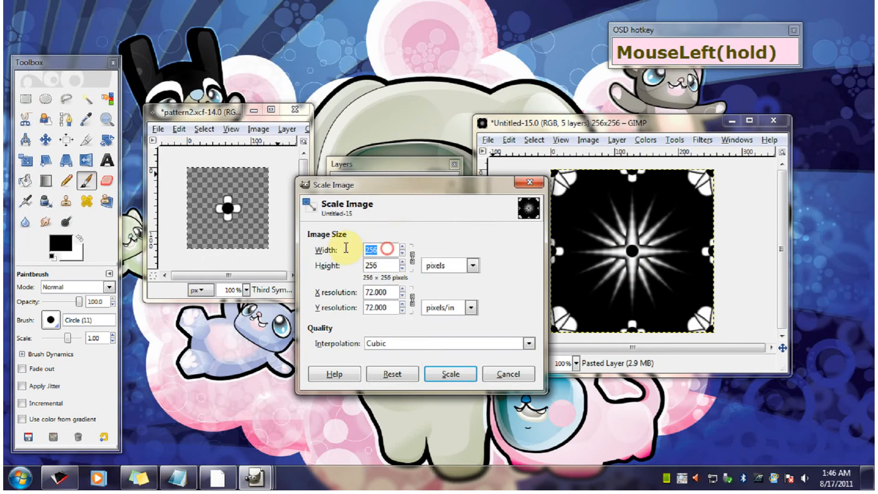
type("64")
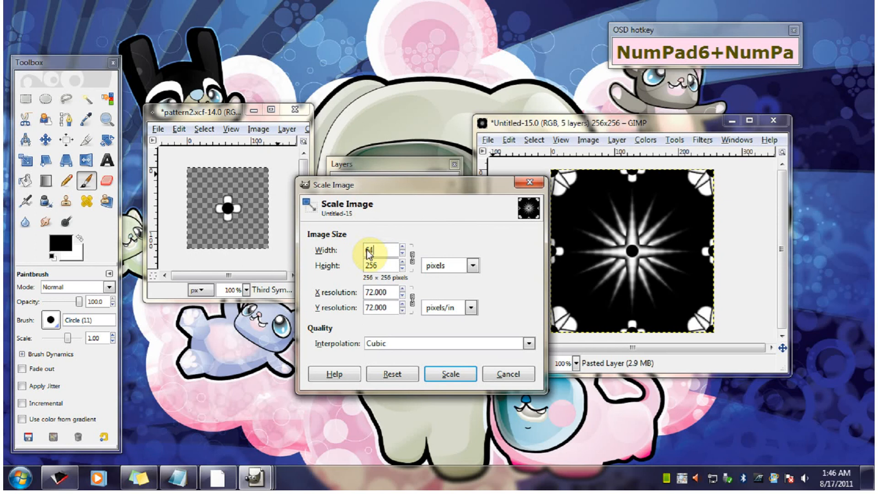
left_click(383, 265)
left_click(462, 375)
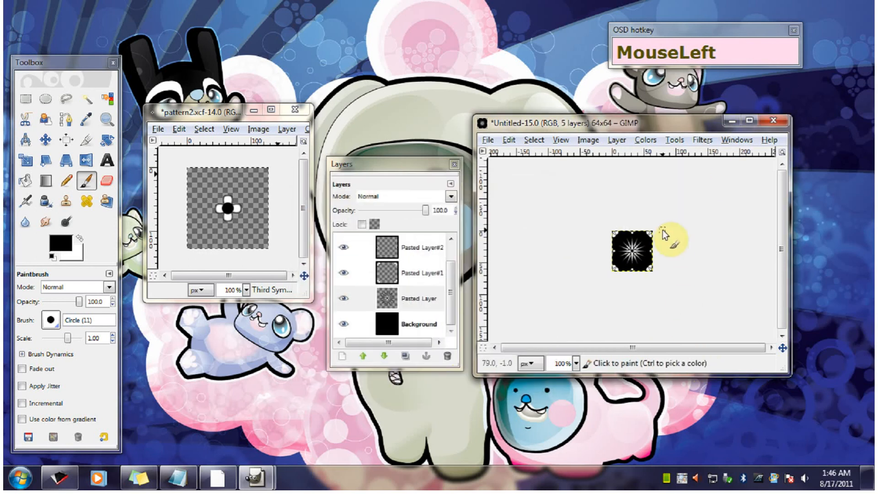
- Select the entire 64 × 64 image and copy all its visible layers to the clipboard
left_click(544, 140)
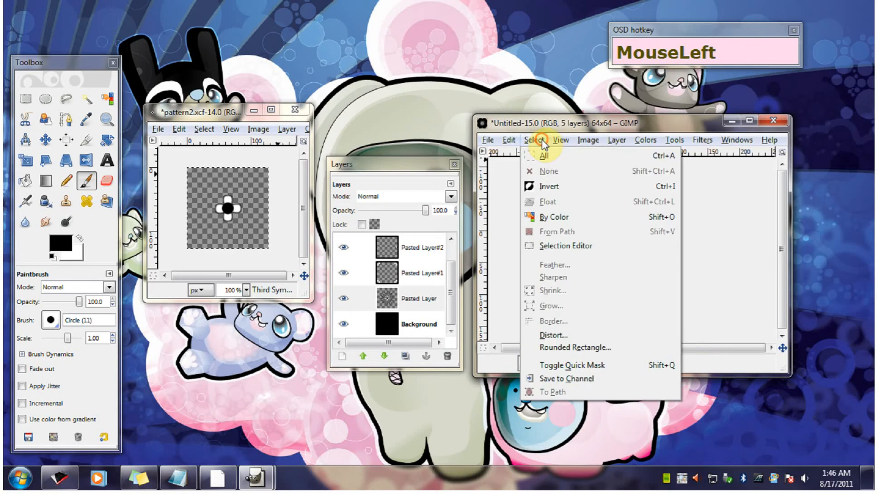
left_click(557, 157)
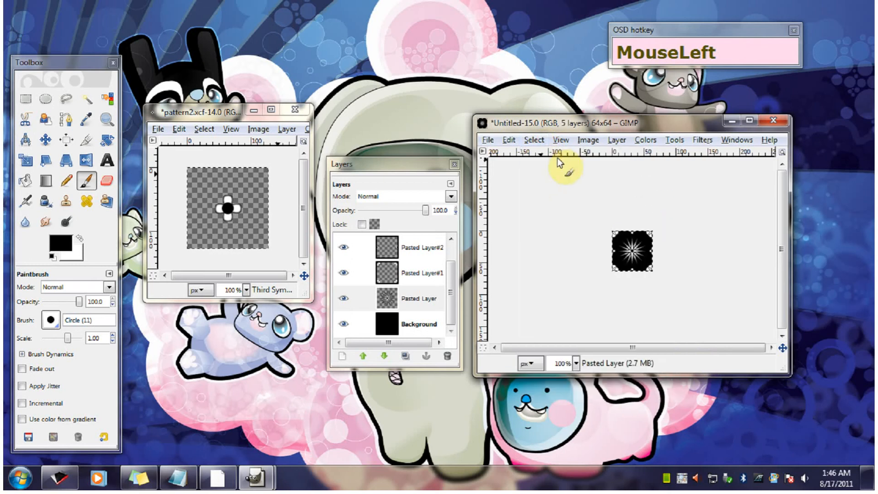
left_click(494, 146)
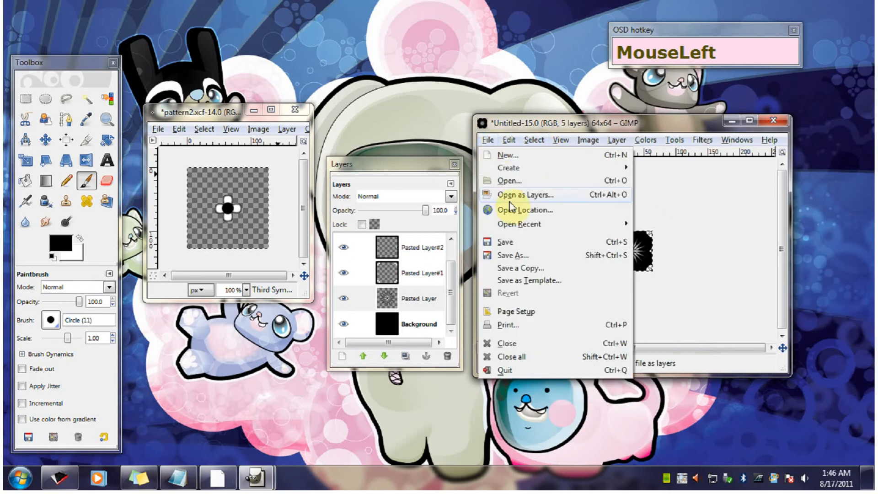
mouse_move(512, 139)
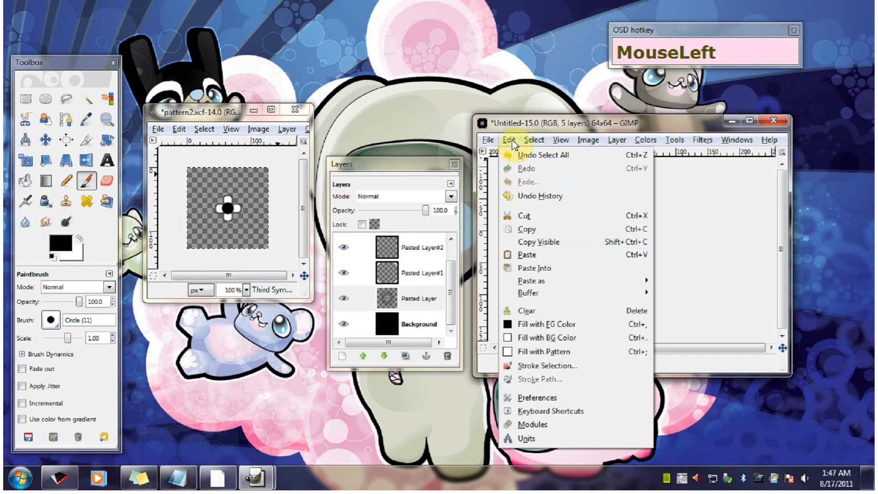
left_click(531, 242)
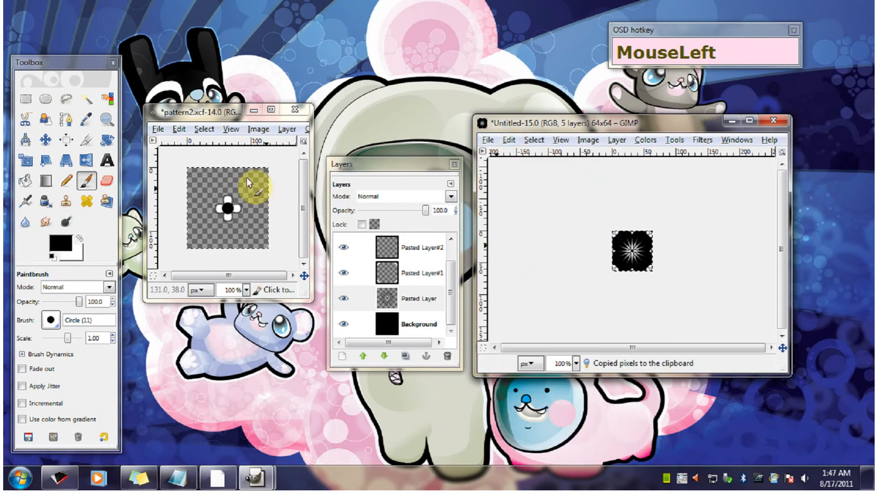
- Close pattern2.xcf without saving and create a new 512 × 512 pixel image
left_click(295, 110)
left_click(247, 262)
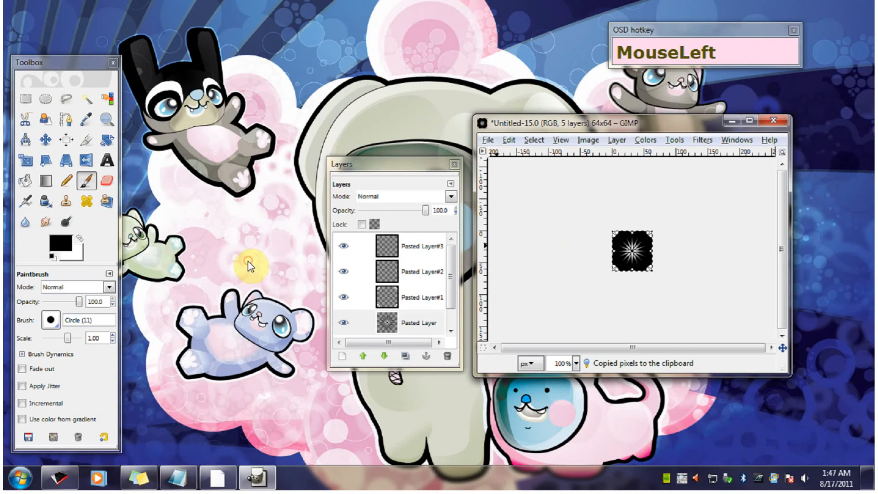
left_click(488, 140)
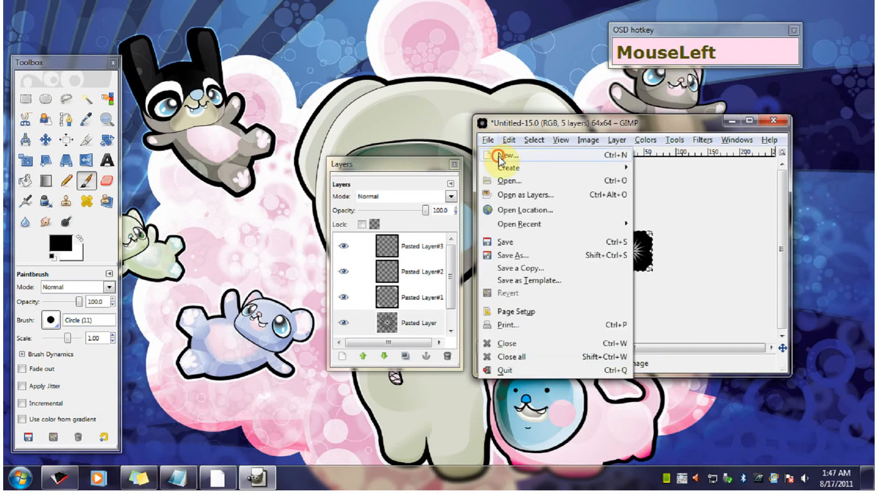
left_click(500, 160)
left_click_drag(615, 179, 581, 197)
type("512512")
left_click(695, 266)
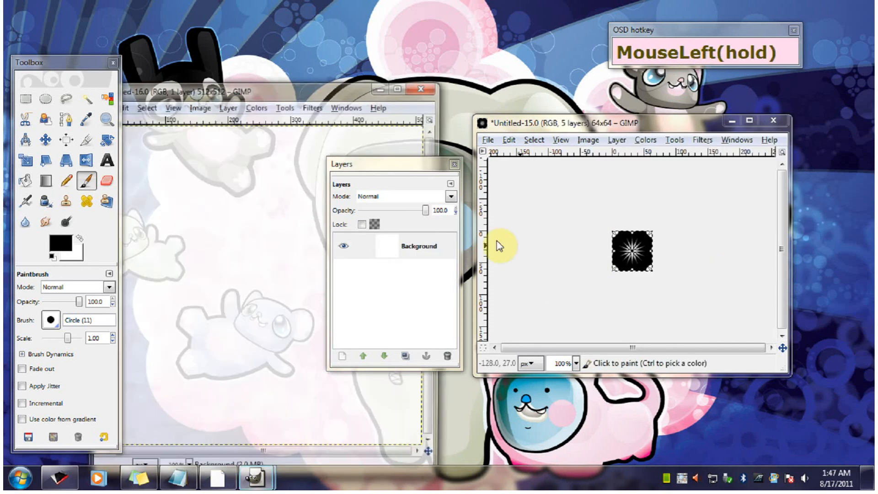
left_click_drag(327, 87, 336, 53)
- Paste the copied starburst tile as a new pattern, prefixing both its pattern name and file name with 1 (1temp5664789)
left_click(518, 115)
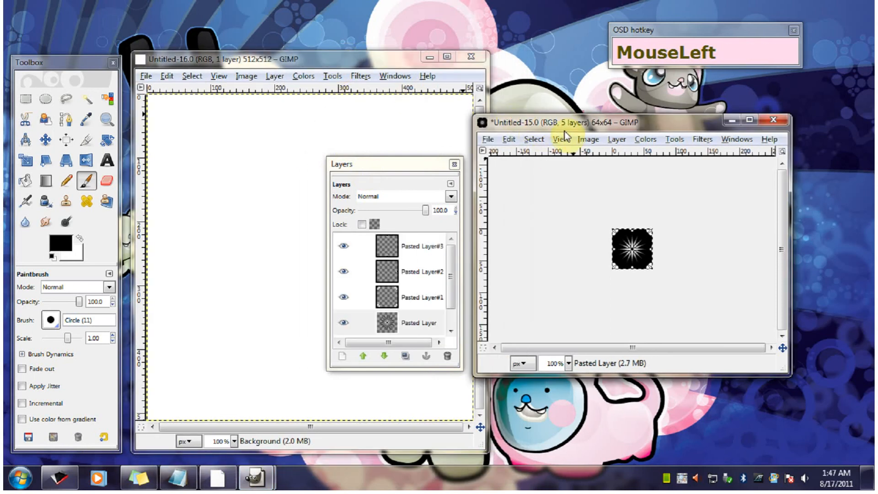
left_click_drag(562, 116, 570, 132)
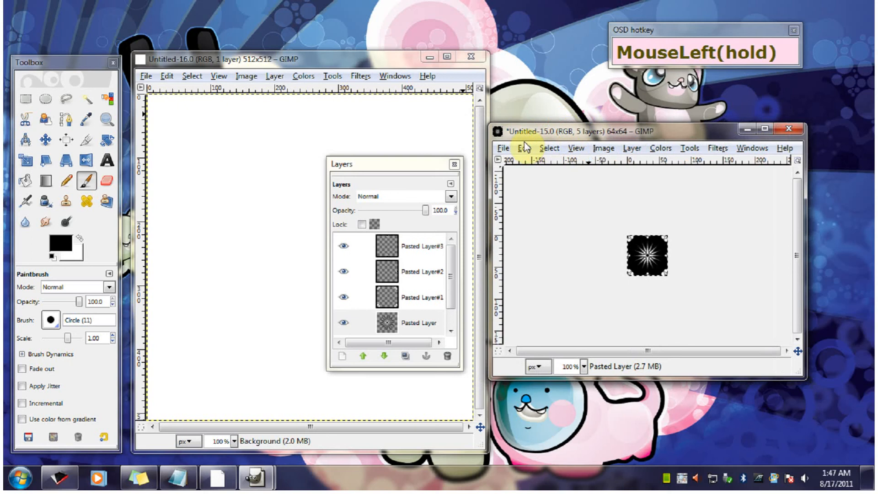
left_click(524, 148)
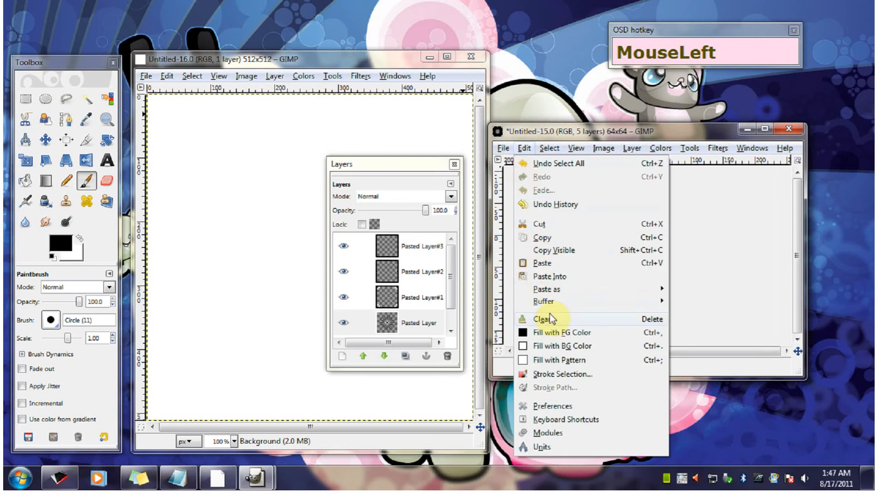
mouse_move(554, 291)
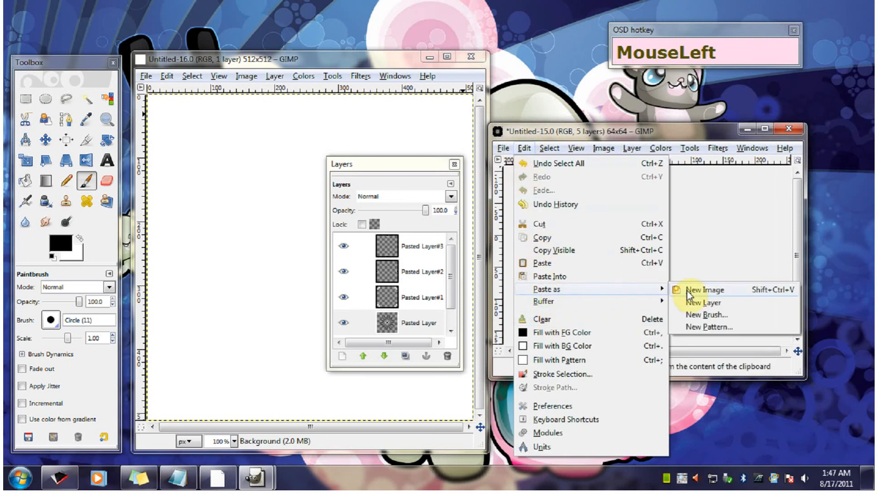
left_click(719, 328)
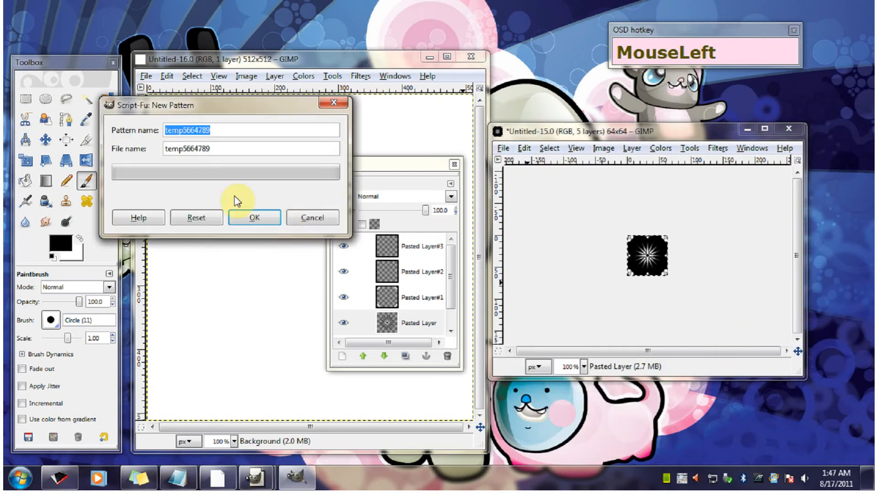
left_click_drag(222, 130, 183, 130)
left_click(165, 130)
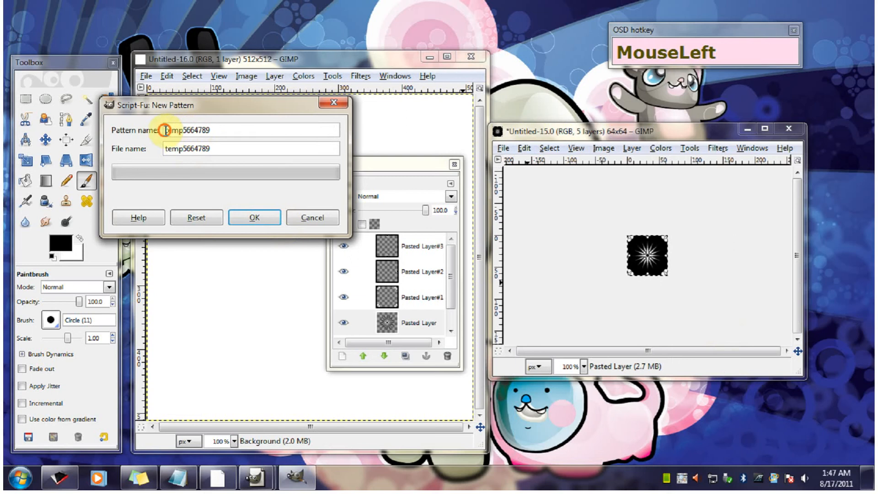
type("1")
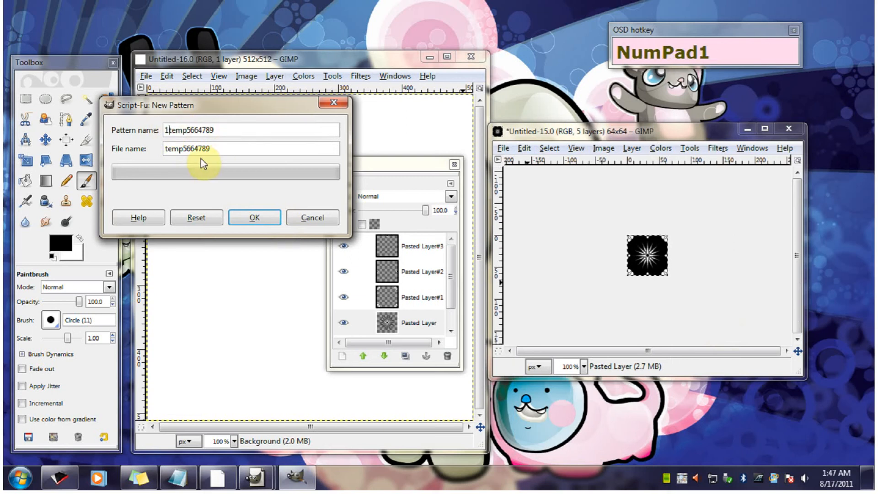
left_click(164, 149)
left_click_drag(165, 148, 168, 148)
key("Left")
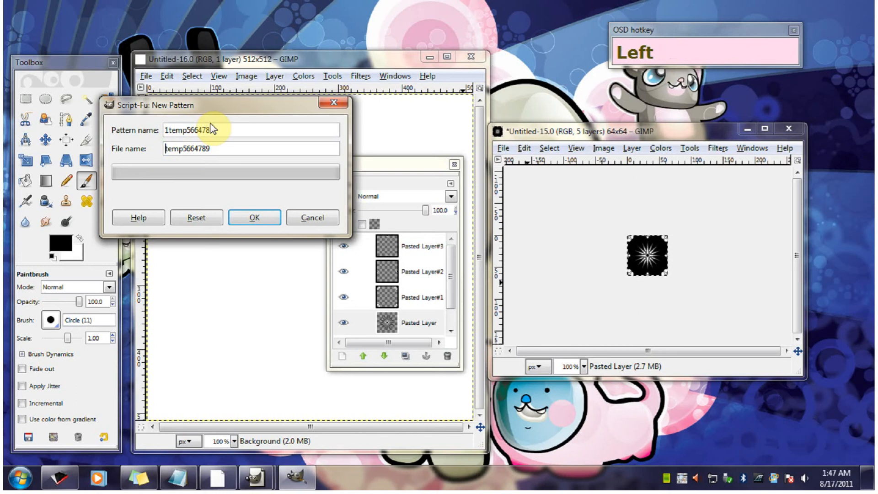
type("1")
left_click(254, 217)
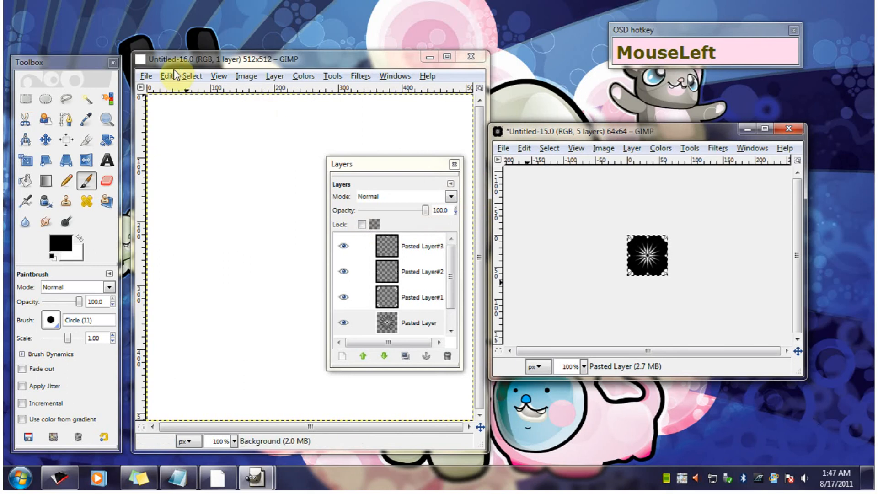
- Fill the blank 512 × 512 image with the new starburst pattern and uncover the canvas to inspect the tiling
left_click_drag(195, 63, 195, 44)
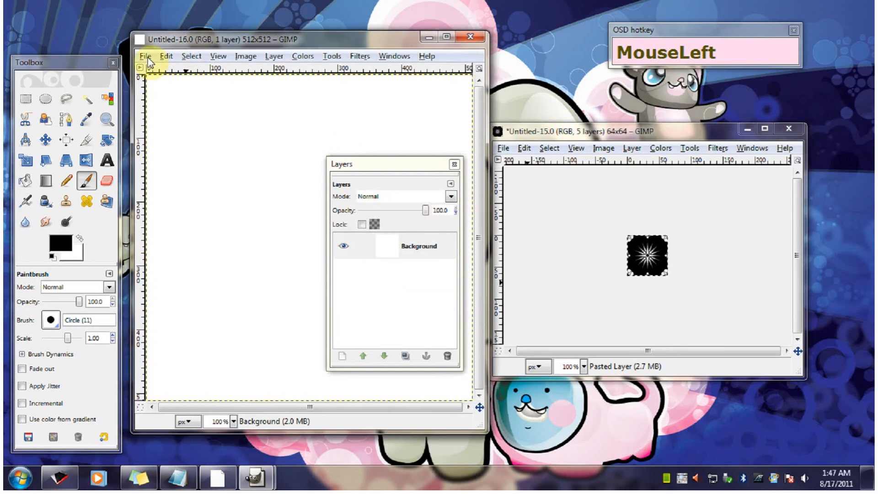
left_click(146, 59)
left_click(191, 268)
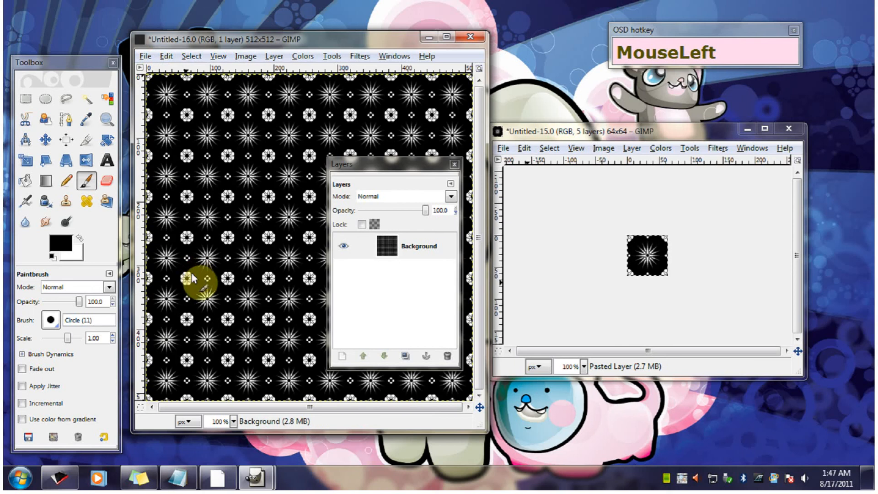
left_click_drag(390, 40, 368, 65)
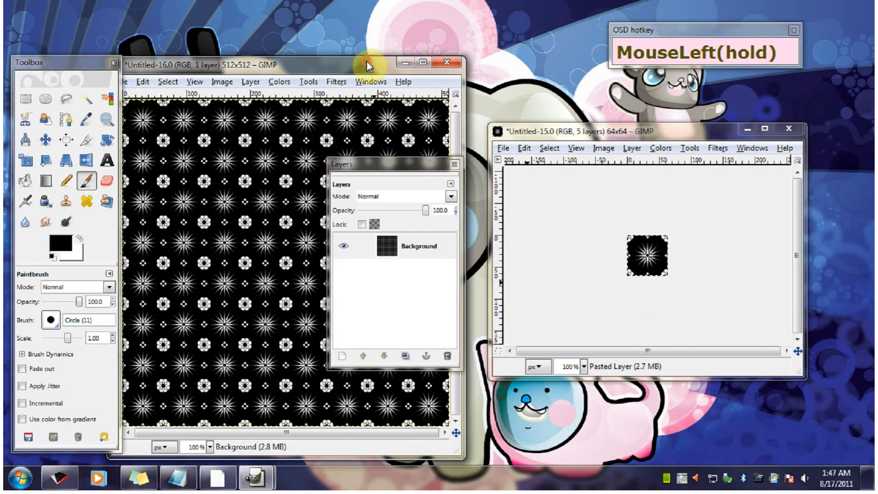
left_click(333, 122)
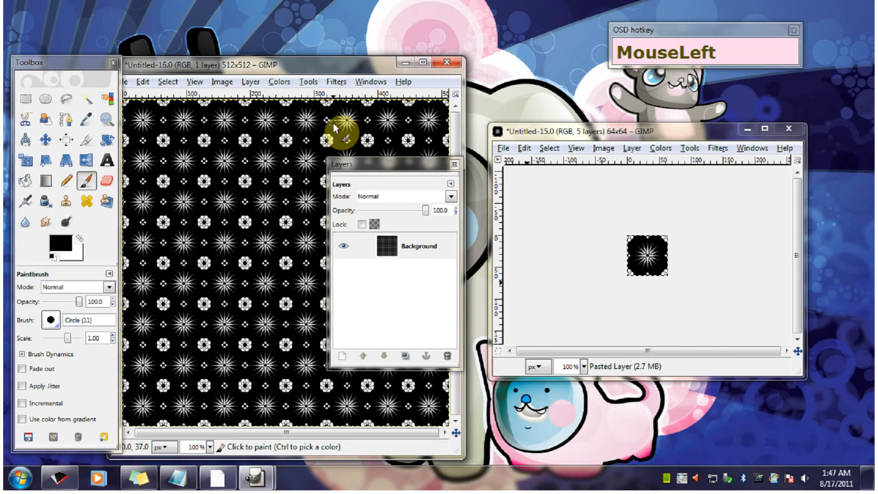
left_click_drag(255, 69, 271, 48)
left_click_drag(377, 163, 634, 242)
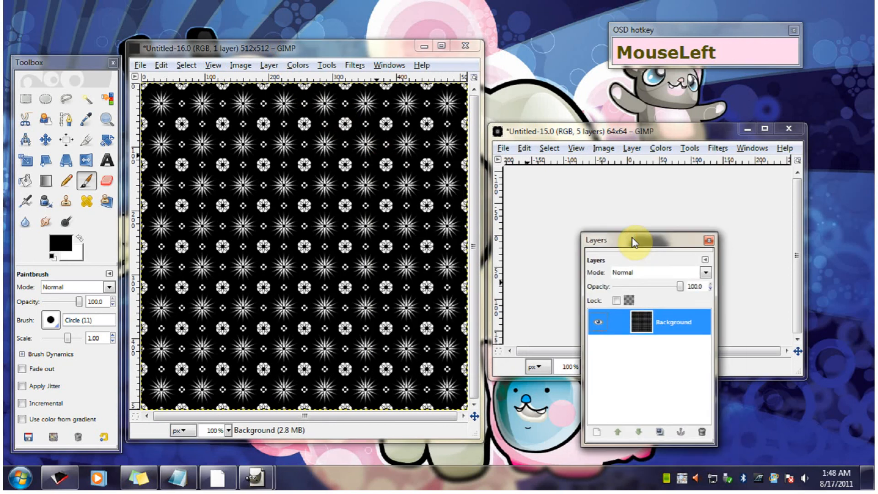
- Close the 64 × 64 starburst tile image without saving its changes
left_click(592, 132)
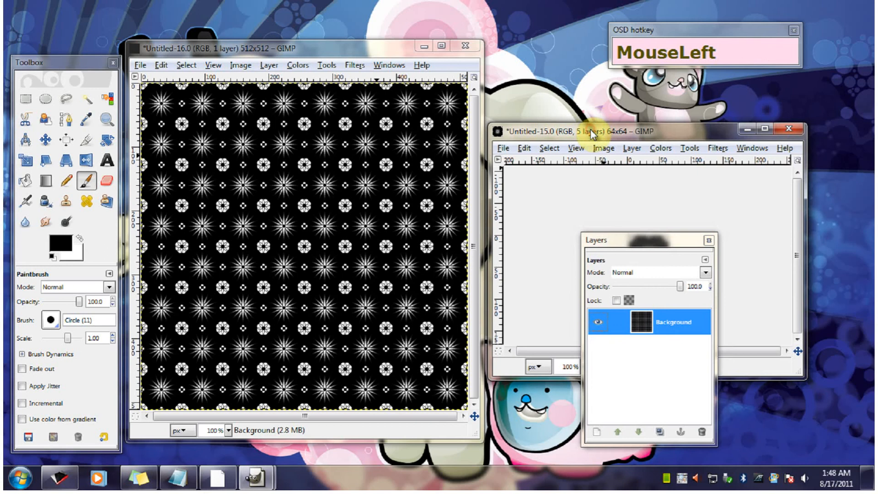
left_click_drag(592, 132, 428, 110)
left_click(623, 106)
left_click(503, 294)
- Open pattern3.xcf from the Class 101 Supplies folder
left_click_drag(264, 54, 285, 56)
left_click(163, 66)
left_click(177, 109)
left_click(251, 201)
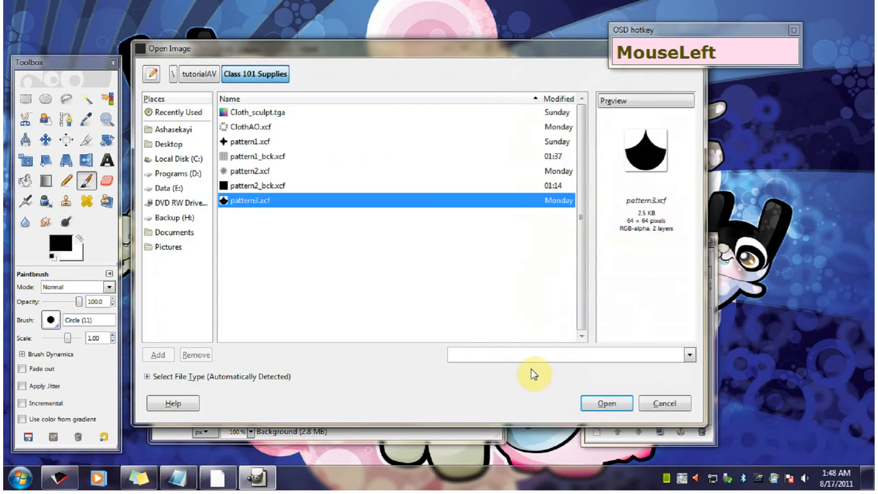
left_click(603, 403)
- Close the pattern-filled 512 × 512 image without saving it
left_click_drag(255, 61, 331, 94)
left_click(518, 80)
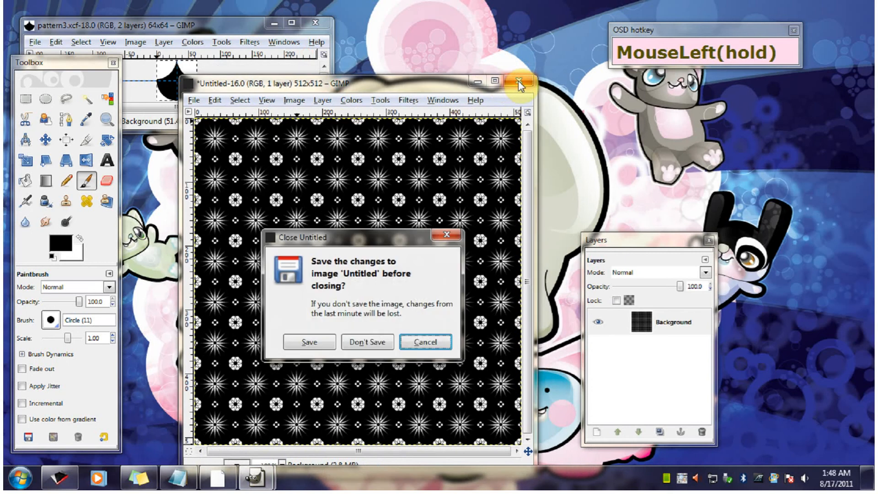
left_click(376, 341)
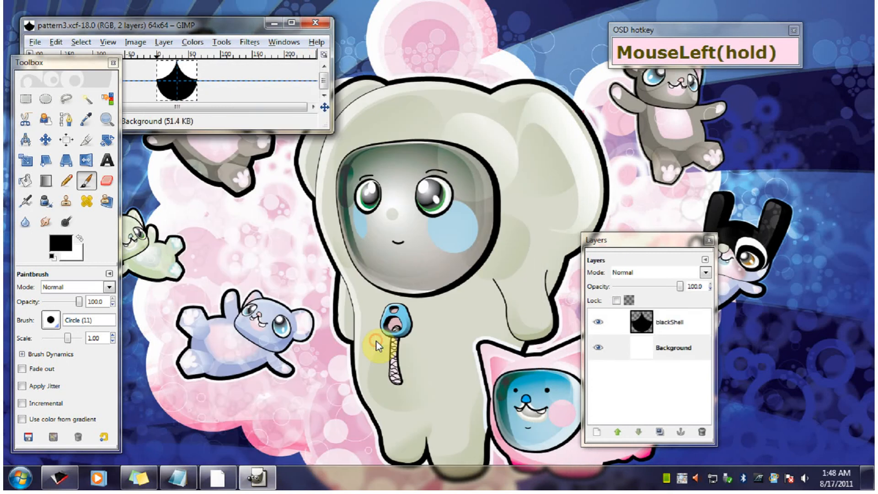
- Enlarge the pattern3.xcf window, clear the image's selection and hide its guides
left_click_drag(158, 21, 168, 24)
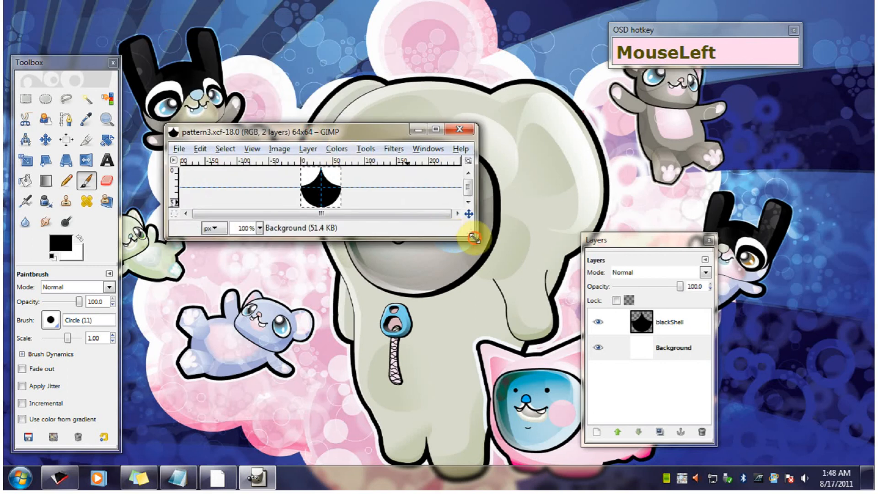
left_click_drag(484, 251, 438, 283)
left_click_drag(295, 136, 360, 145)
left_click(290, 150)
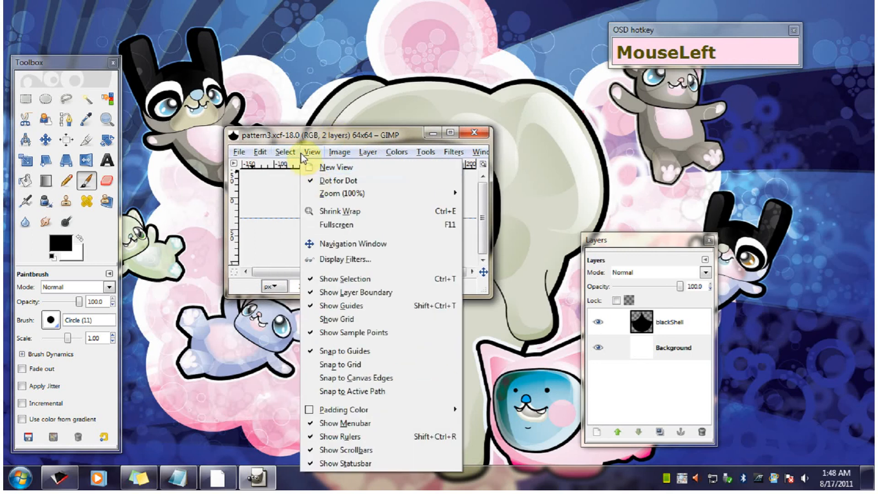
left_click(310, 187)
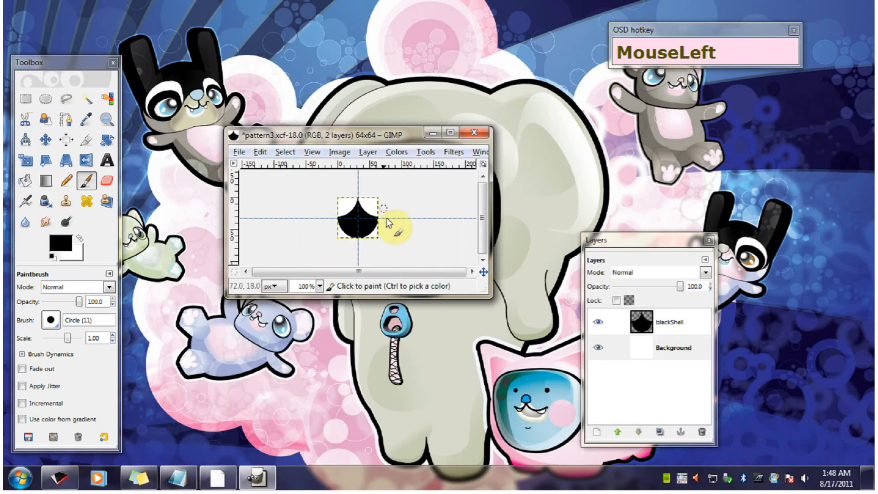
left_click(306, 155)
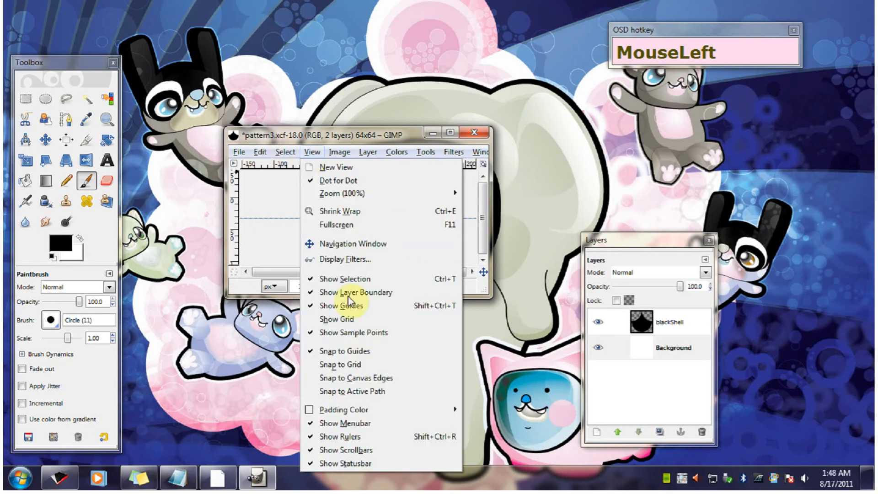
left_click(355, 305)
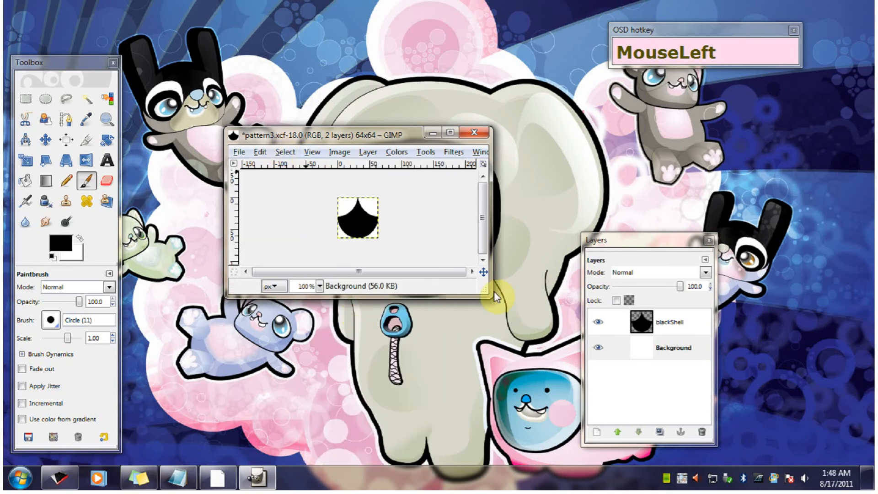
- Shrink the pattern3.xcf window, bring the Layers dialog beside it and select the blackShell layer
left_click_drag(488, 292, 368, 278)
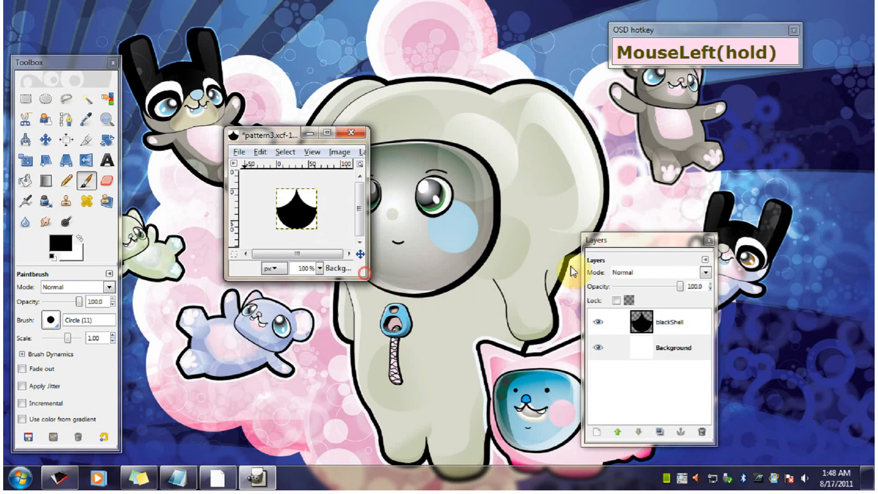
left_click_drag(625, 244, 445, 225)
left_click(499, 301)
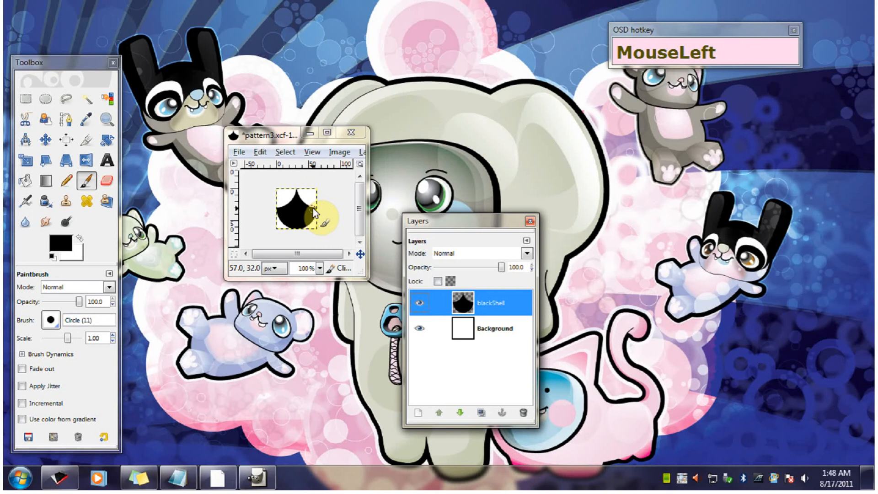
- Offset the blackShell layer by 32 px in X and 0 in Y with wrap-around edges
key("shift")
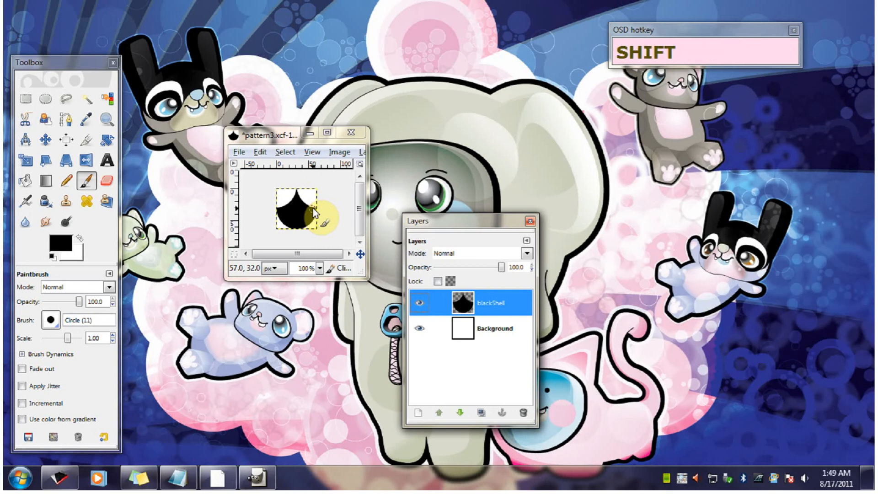
key("ctrl+shift+o")
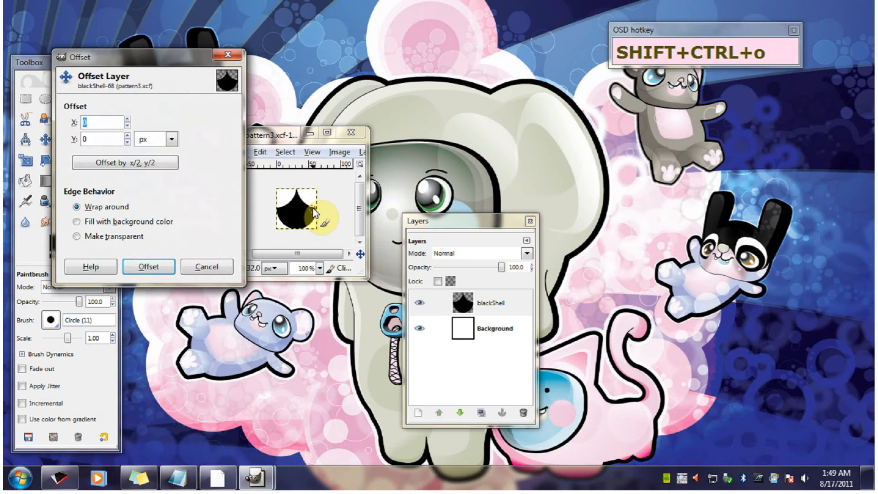
left_click_drag(129, 66, 456, 203)
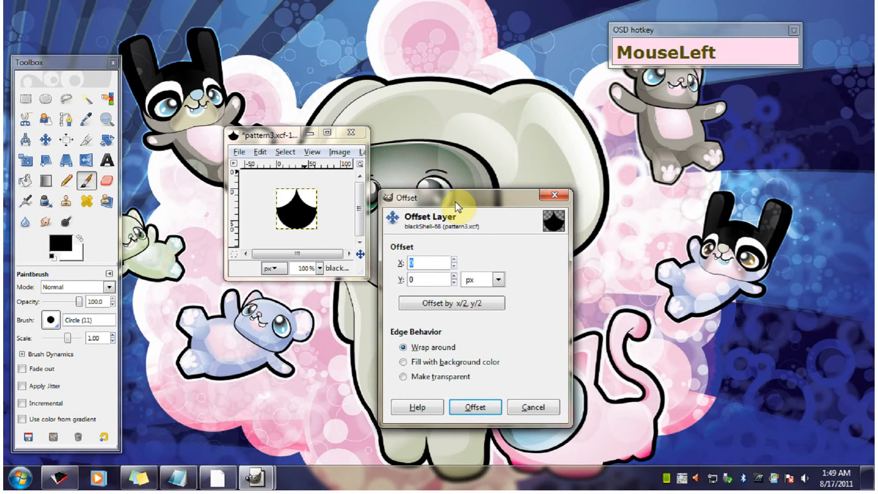
left_click_drag(273, 188, 292, 233)
left_click_drag(427, 261, 403, 261)
left_click_drag(282, 211, 305, 221)
left_click(429, 257)
type("32")
left_click(424, 280)
left_click(476, 409)
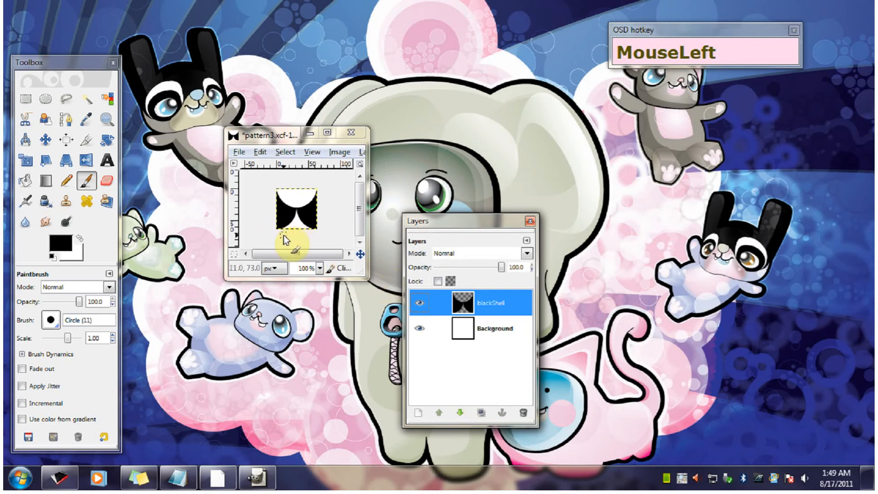
- Select the whole shell tile and copy everything visible in it
left_click(258, 152)
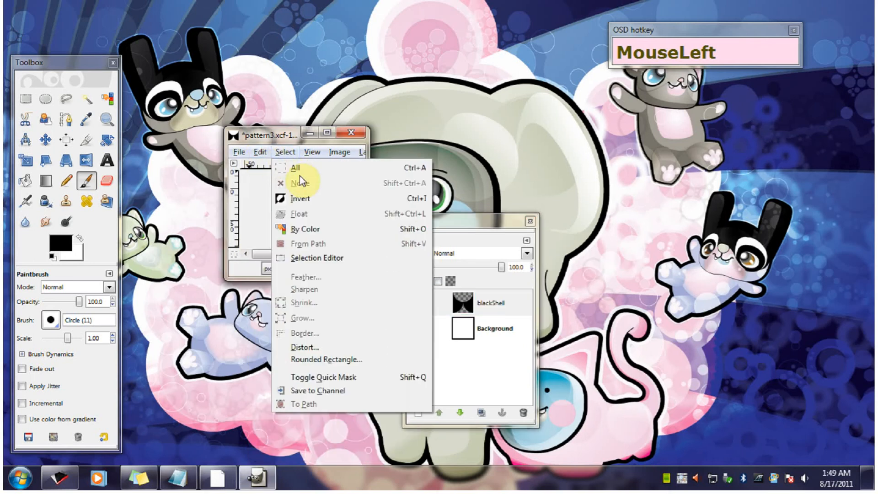
left_click(298, 169)
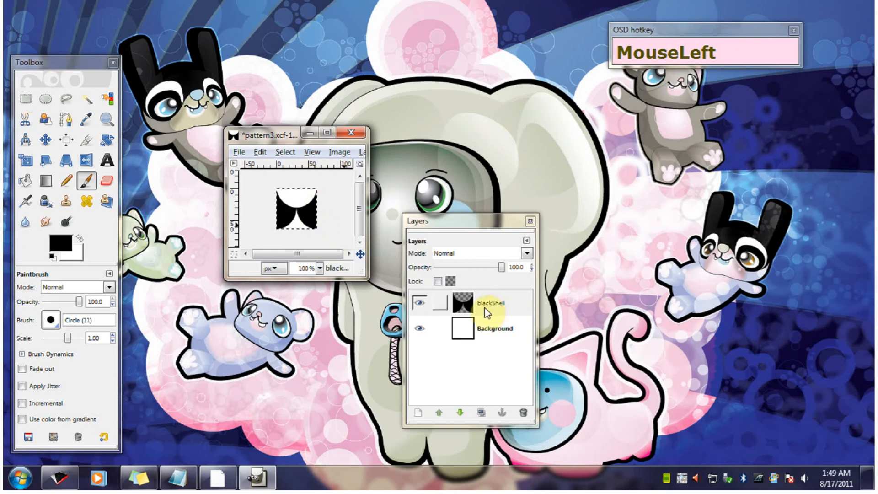
left_click(240, 152)
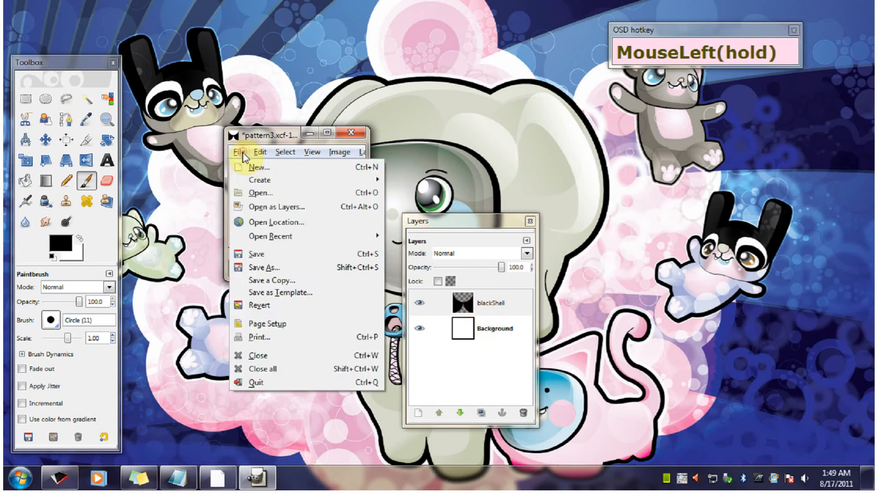
left_click_drag(253, 166, 266, 194)
left_click(295, 255)
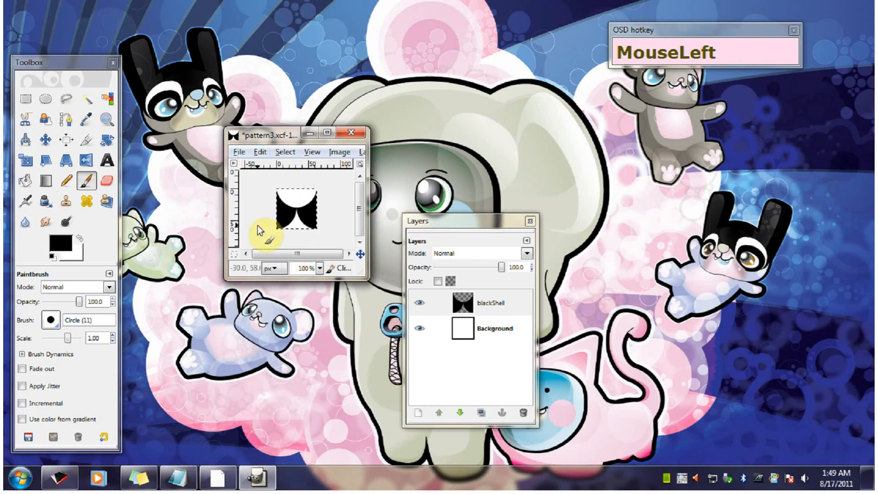
- Paste the copied tile as a new pattern with 1temp56647892 as both pattern name and file name
left_click(260, 155)
mouse_move(311, 293)
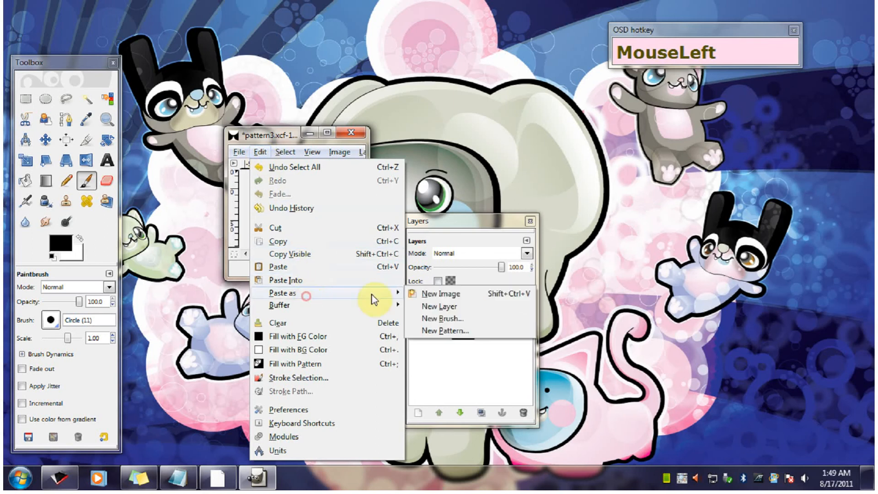
left_click(449, 341)
left_click(185, 98)
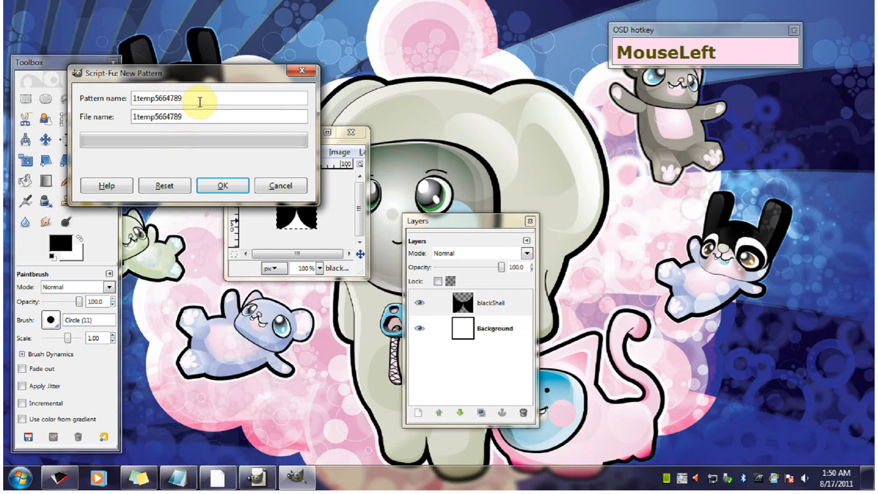
type("2")
left_click(212, 115)
type("2")
left_click(222, 186)
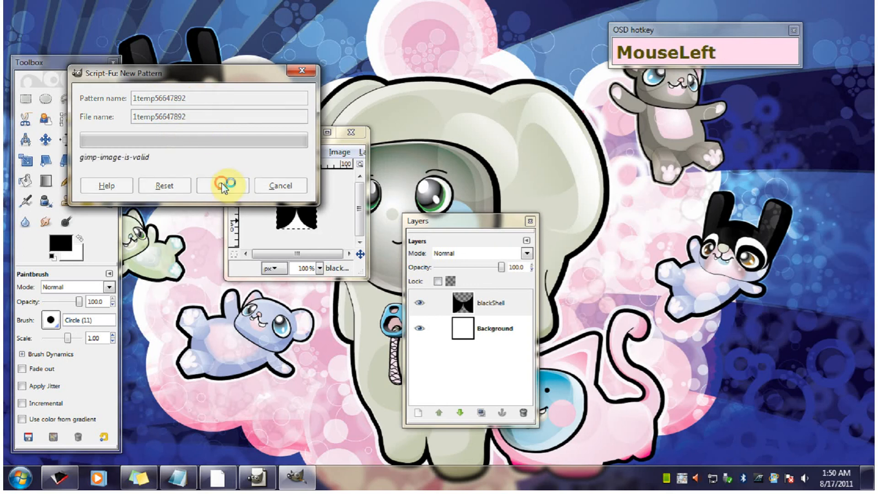
- Create a new 256 × 256 pixel image for testing the pattern
left_click(238, 152)
left_click(239, 170)
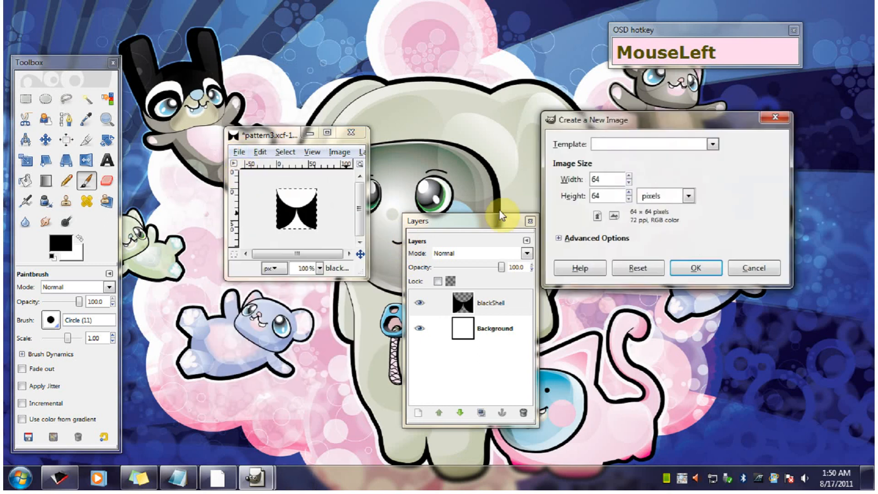
left_click(599, 179)
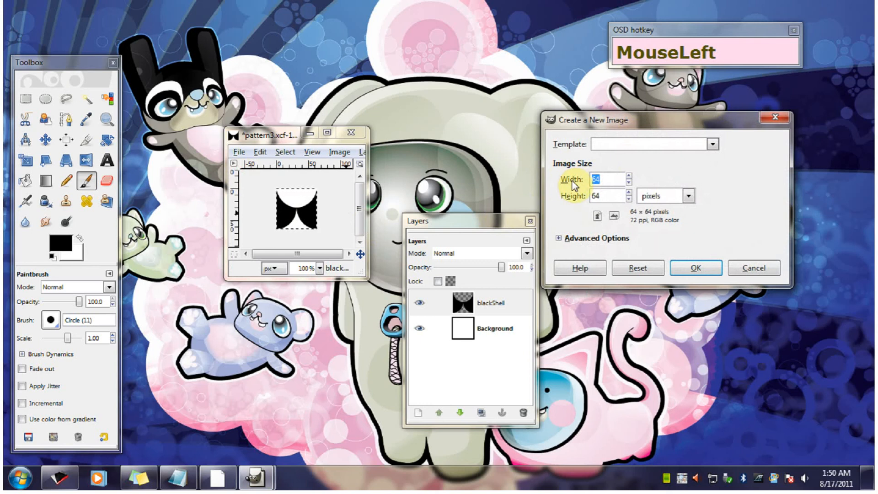
type("25")
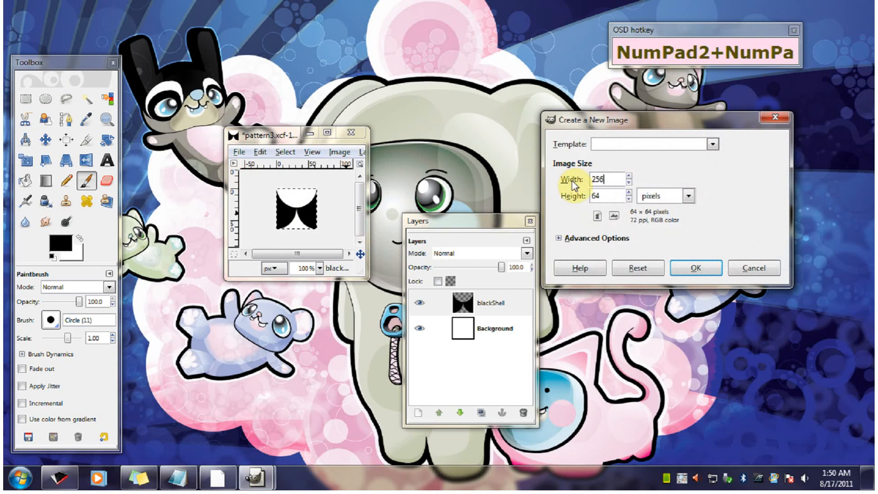
left_click_drag(623, 196, 573, 197)
type("256")
left_click(695, 268)
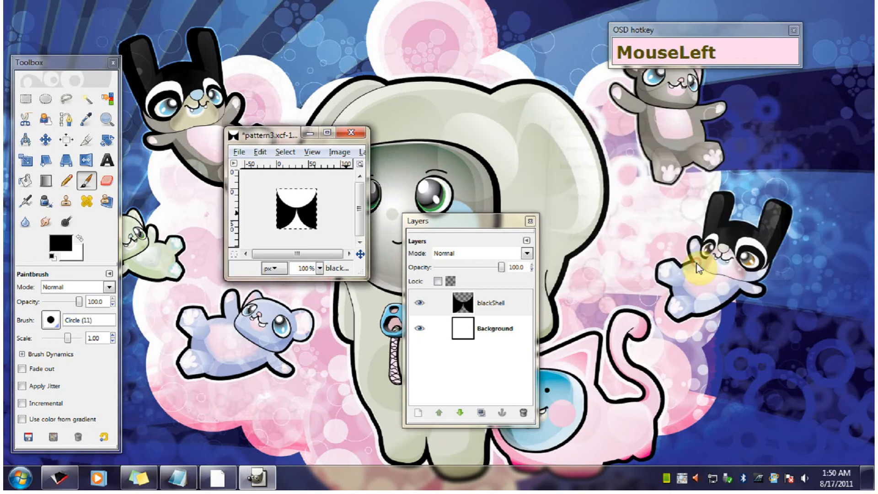
- Move the new image and the Layers dialog apart and fill the 256 × 256 canvas with the shell pattern
left_click_drag(311, 106, 599, 114)
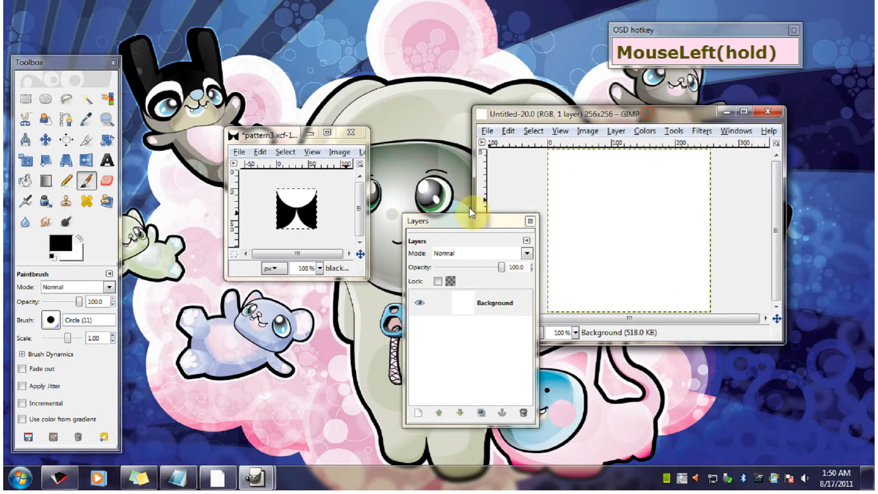
left_click_drag(471, 215, 370, 224)
left_click(508, 131)
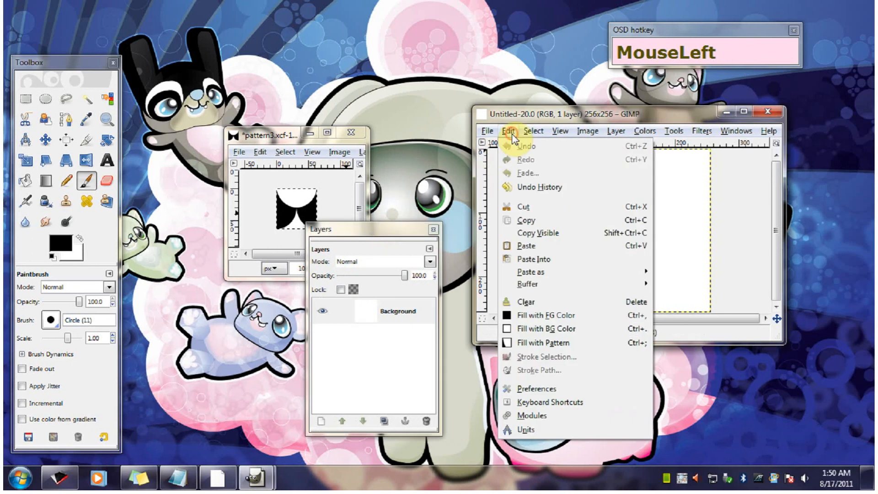
left_click(542, 343)
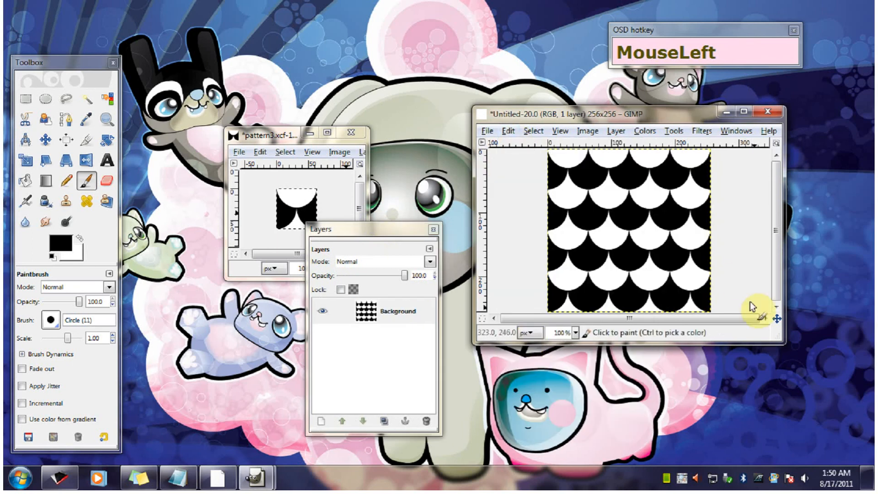
- Enlarge the pattern-filled image's window and arrange the windows to compare the tiled shells with the source tile
left_click_drag(777, 340, 784, 394)
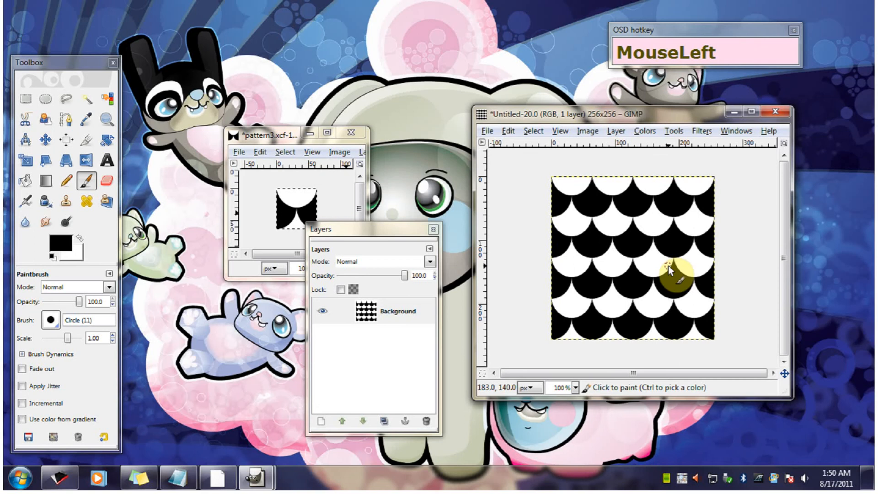
mouse_move(616, 115)
left_mouse_down()
mouse_move(515, 100)
mouse_move(602, 105)
left_mouse_up()
left_click_drag(294, 135, 217, 67)
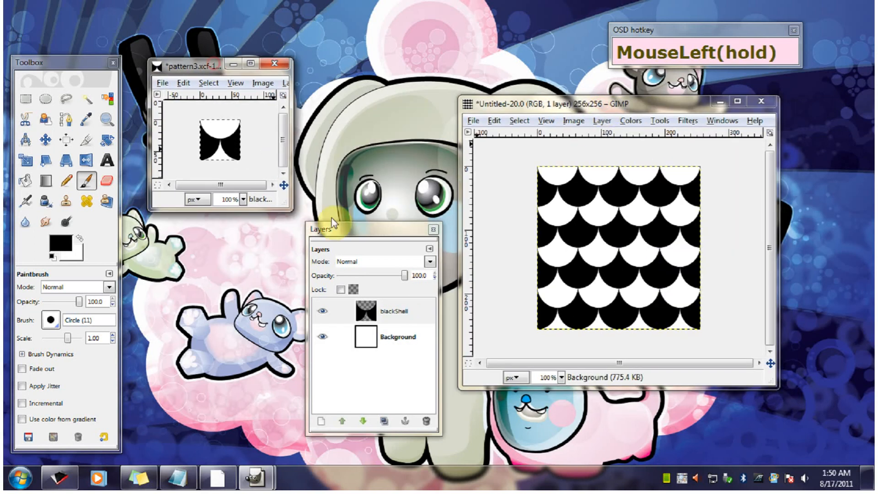
left_click_drag(366, 234, 365, 179)
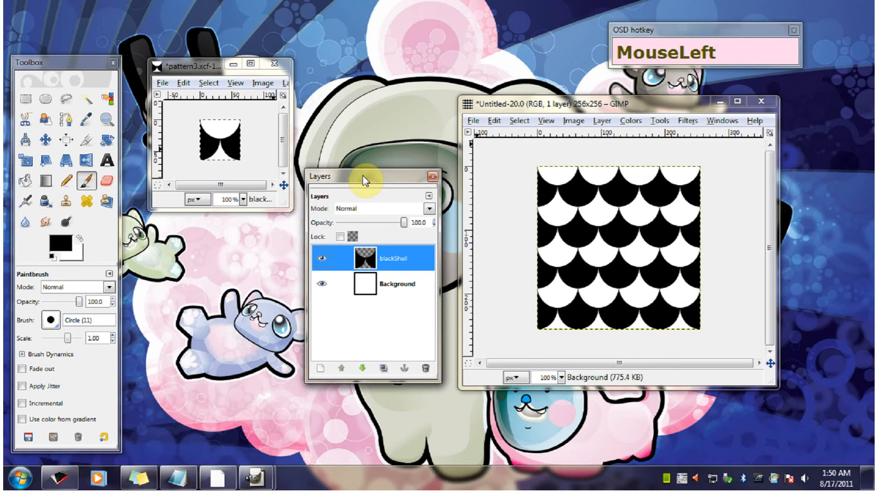
mouse_move(346, 184)
left_mouse_down()
mouse_move(359, 179)
mouse_move(338, 171)
mouse_move(352, 195)
left_mouse_up()
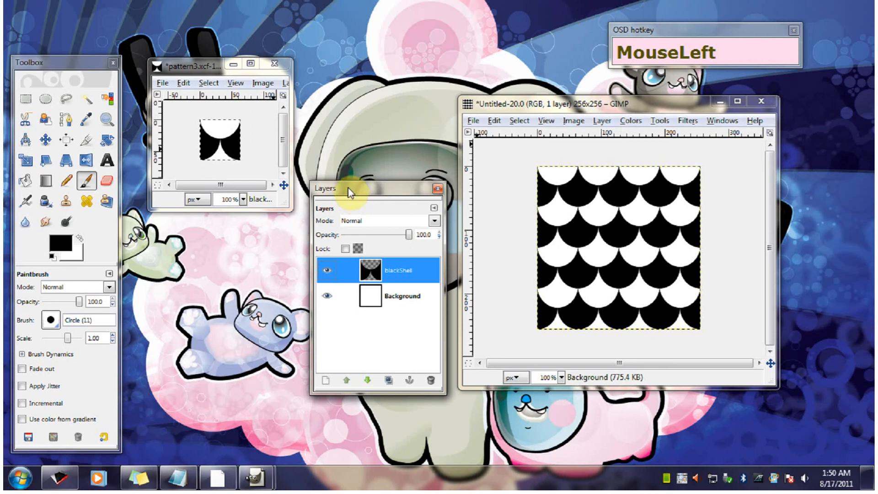
left_click_drag(350, 192, 225, 241)
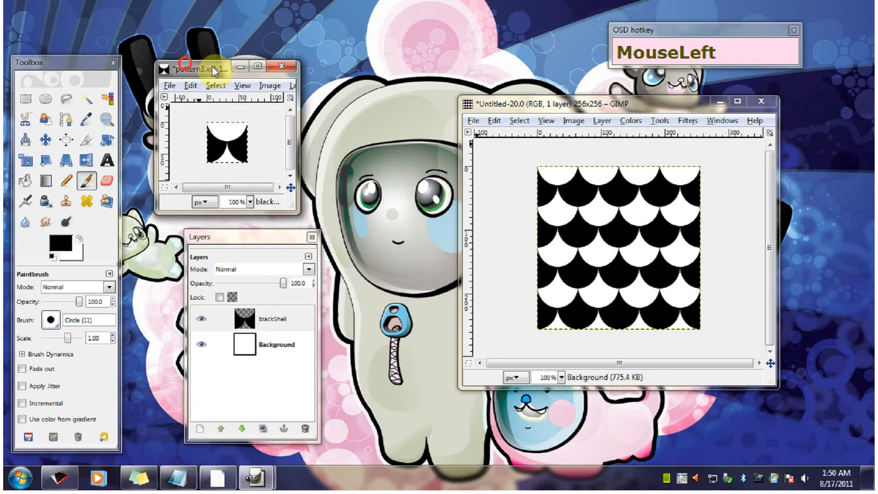
left_click_drag(187, 68, 305, 71)
- Close the 256 × 256 test image without saving it and clear the selection in pattern3.xcf
left_click(761, 101)
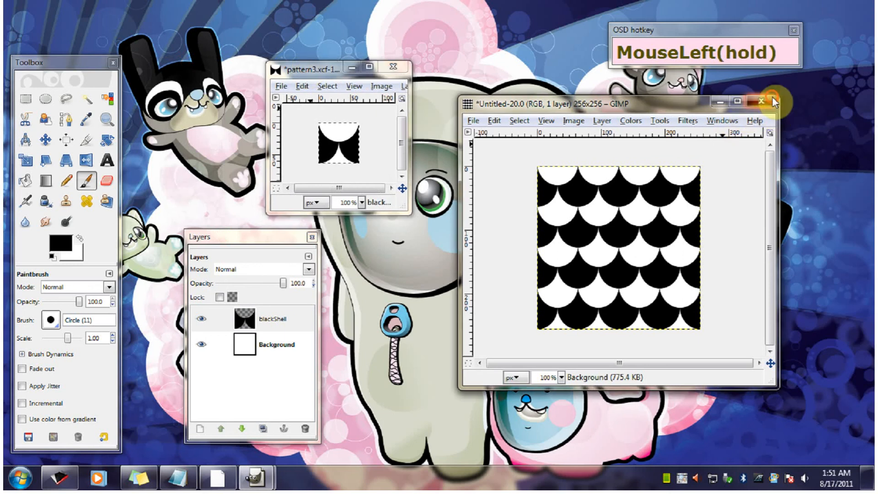
left_click(638, 305)
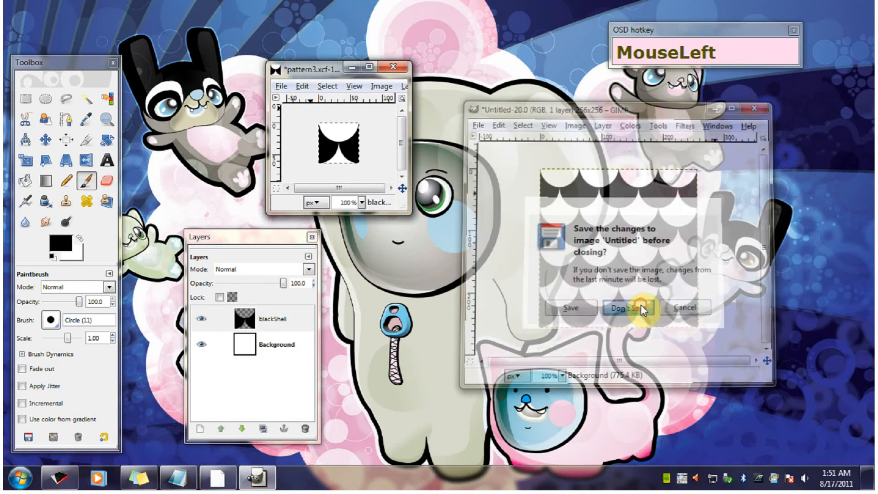
left_click_drag(317, 68, 413, 191)
left_click(423, 209)
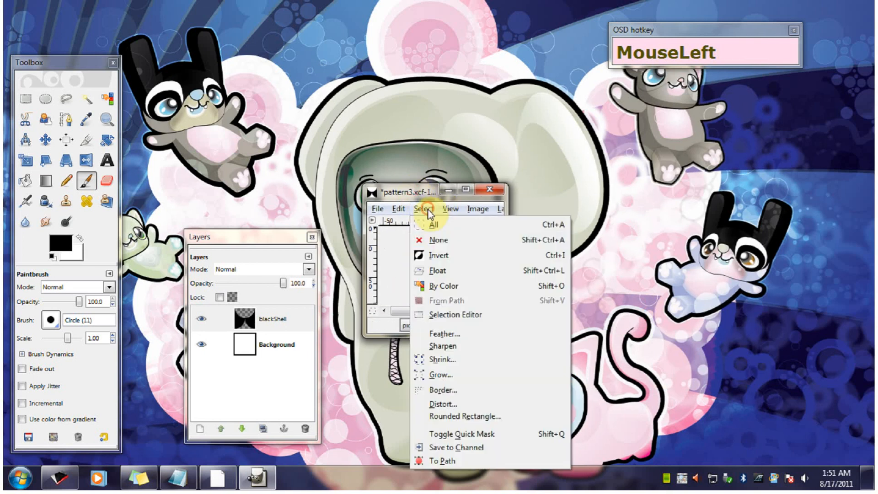
left_click(458, 247)
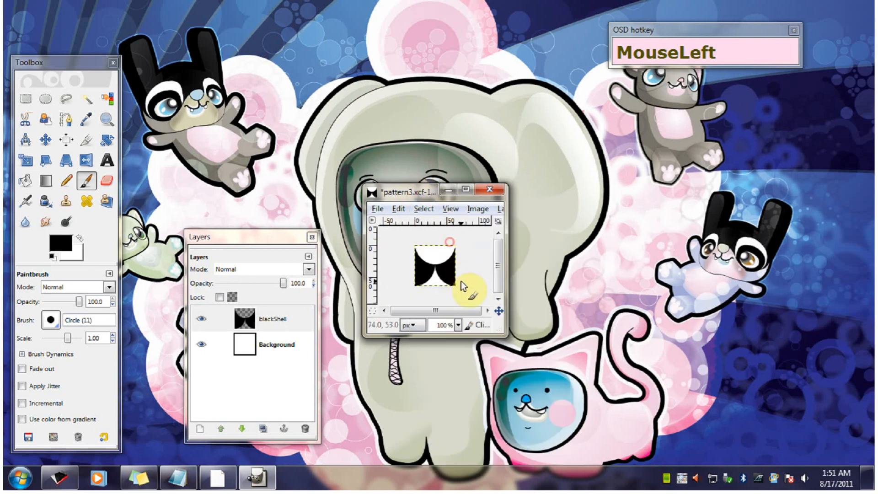
- Place the pattern3.xcf window and Layers dialog side by side and fill the Background layer with the black foreground color
left_click_drag(397, 191, 379, 149)
left_click(245, 315)
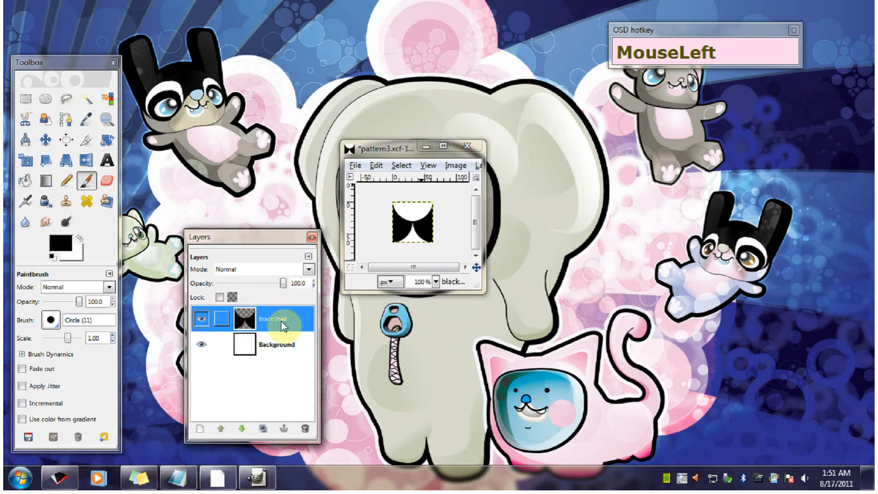
left_click_drag(248, 236, 259, 117)
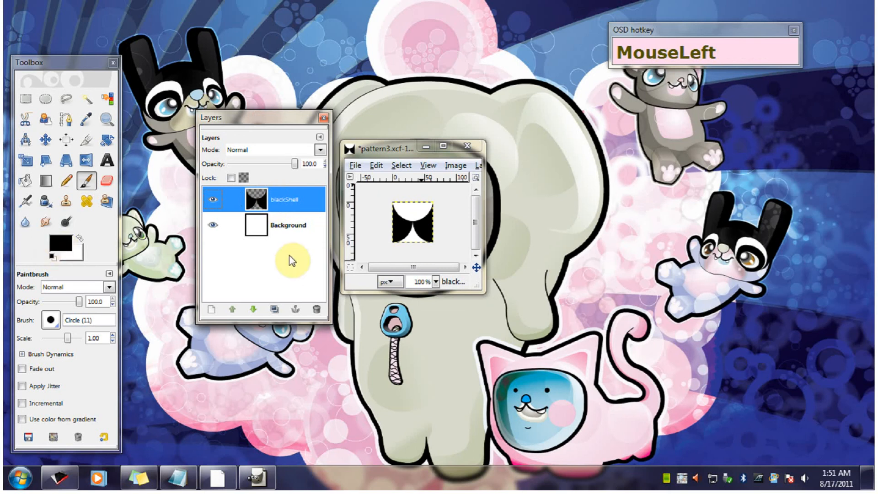
left_click(256, 226)
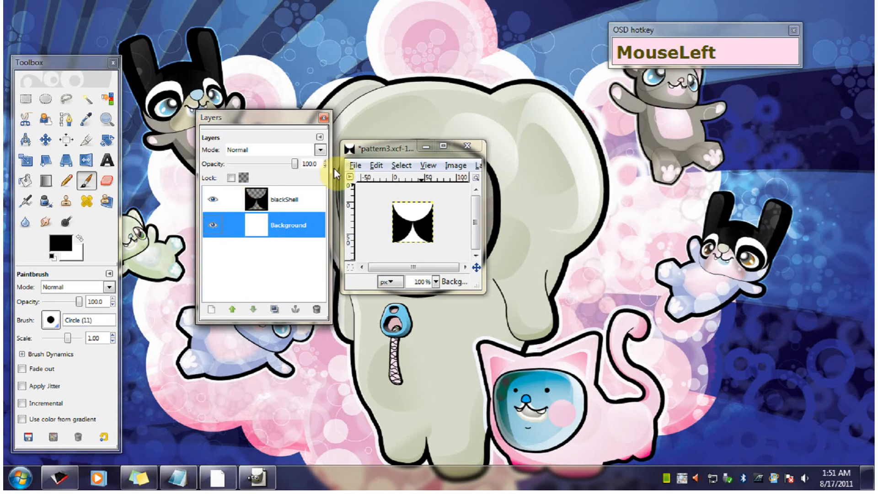
left_click(355, 165)
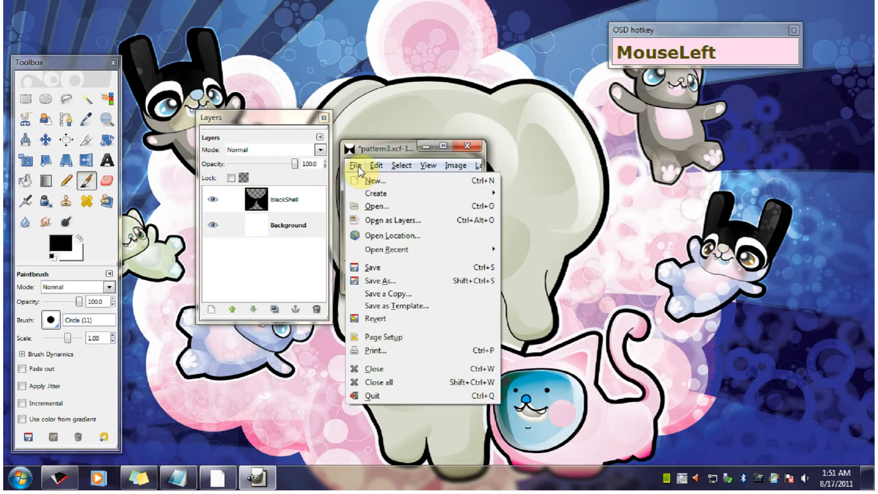
mouse_move(376, 166)
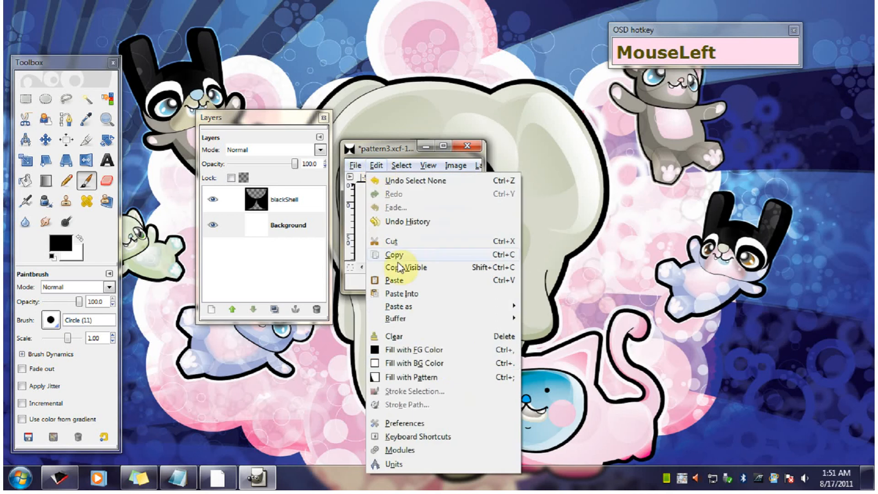
left_click(432, 350)
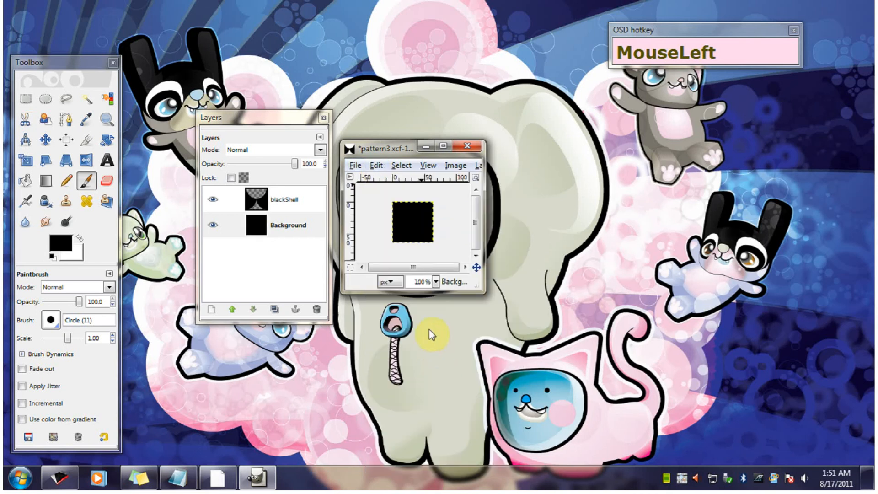
- Make blackShell the active layer in pattern3.xcf and set the foreground color to light pink f4cbf4
left_click_drag(393, 147, 486, 281)
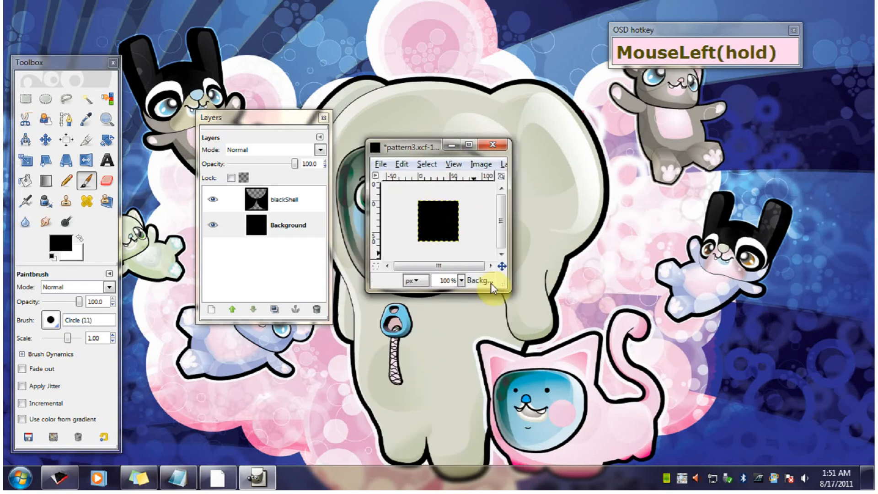
left_click(242, 178)
left_click(295, 197)
left_click(253, 236)
left_click(61, 243)
left_click_drag(243, 232, 272, 167)
left_click_drag(346, 227, 421, 232)
left_click(254, 221)
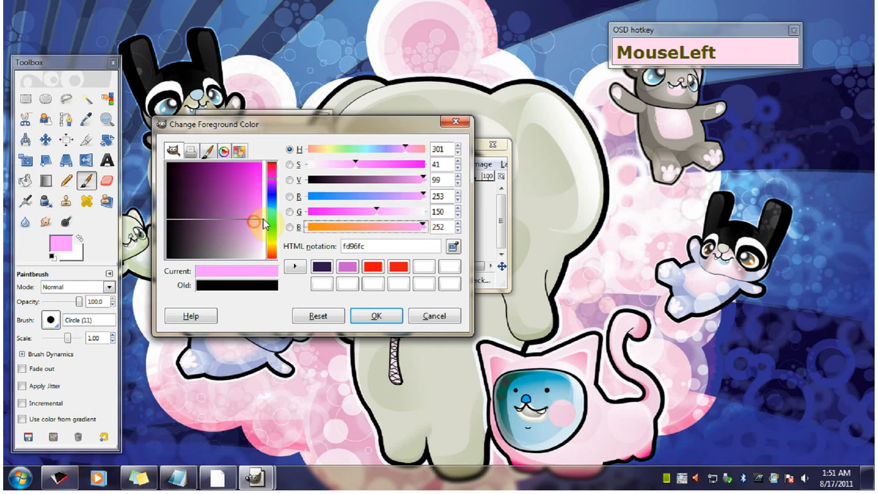
left_click_drag(264, 221, 259, 246)
left_click(370, 314)
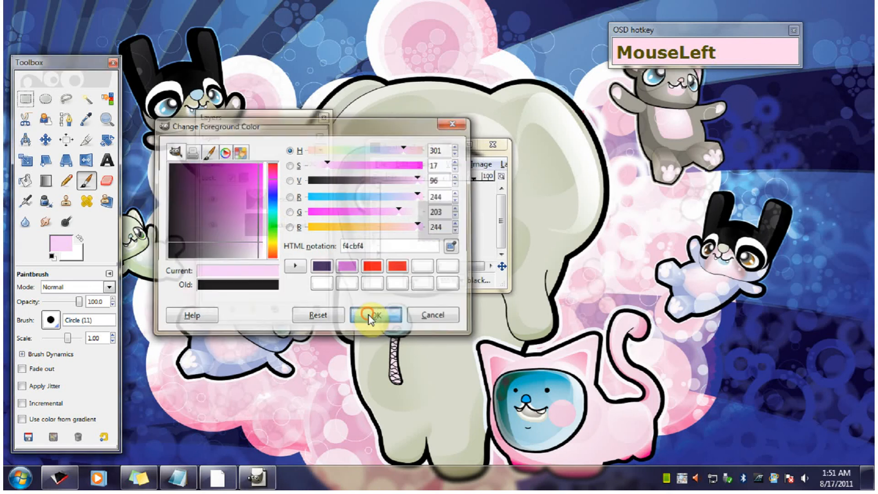
- Lock the blackShell layer's alpha channel and fill its opaque shell area with the light pink foreground color
left_click(231, 178)
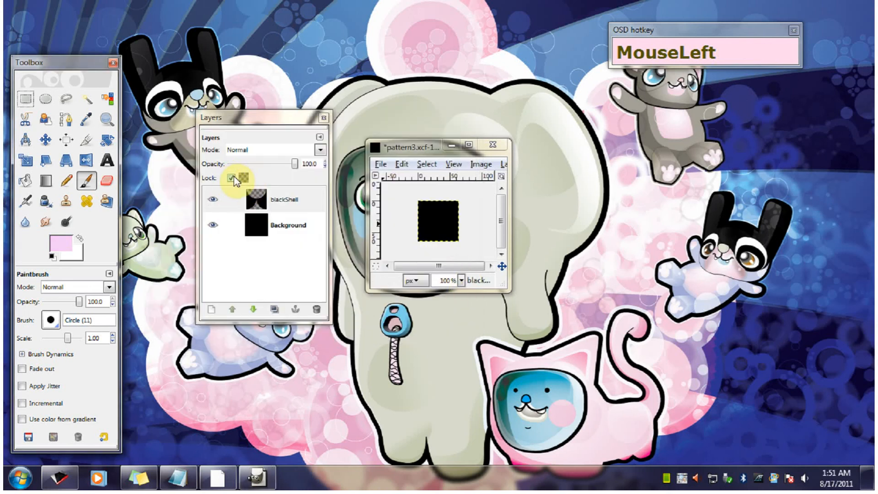
left_click(240, 178)
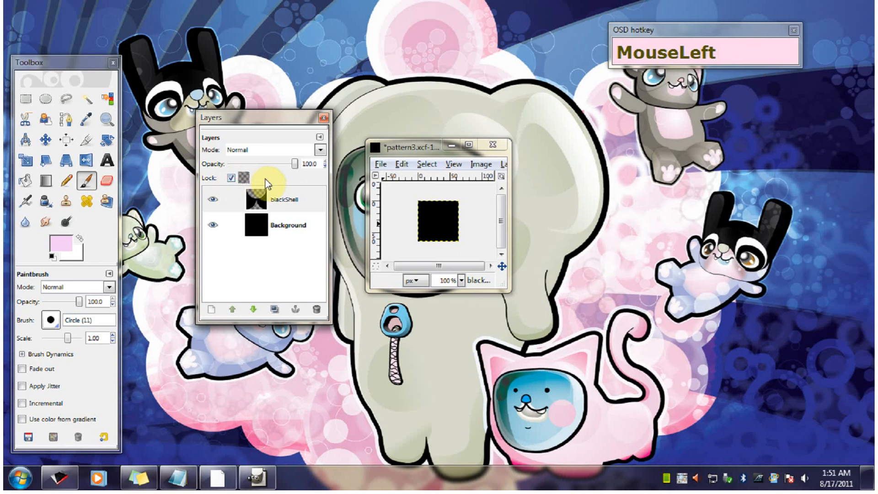
left_click(401, 164)
left_click(448, 361)
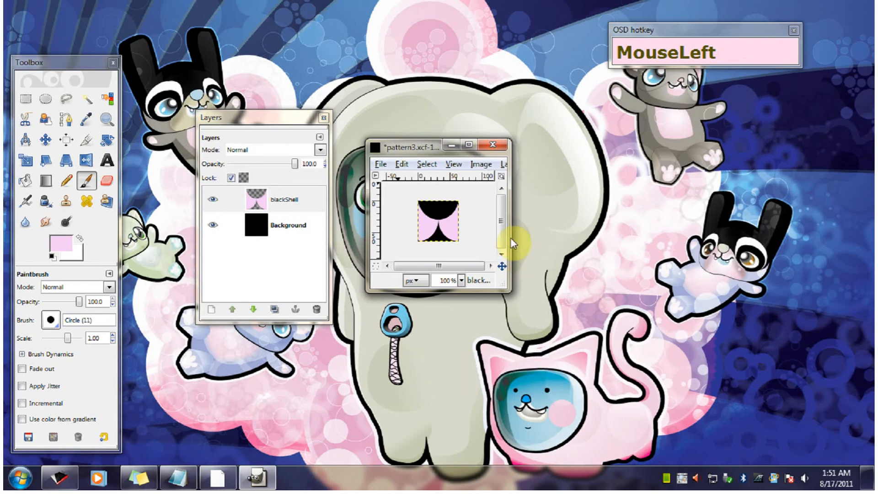
- Reposition and enlarge the pattern3.xcf window and scale the image to 32 × 32 pixels with cubic interpolation
left_click_drag(425, 149, 482, 157)
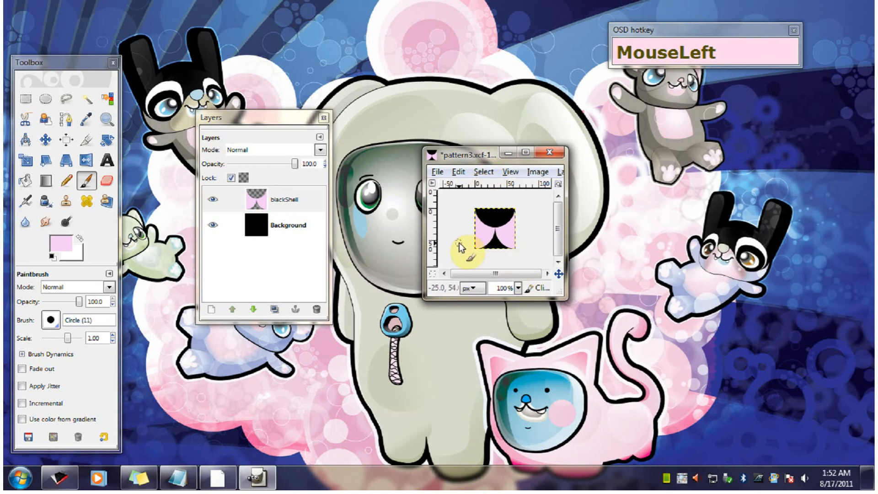
left_click_drag(491, 157, 504, 126)
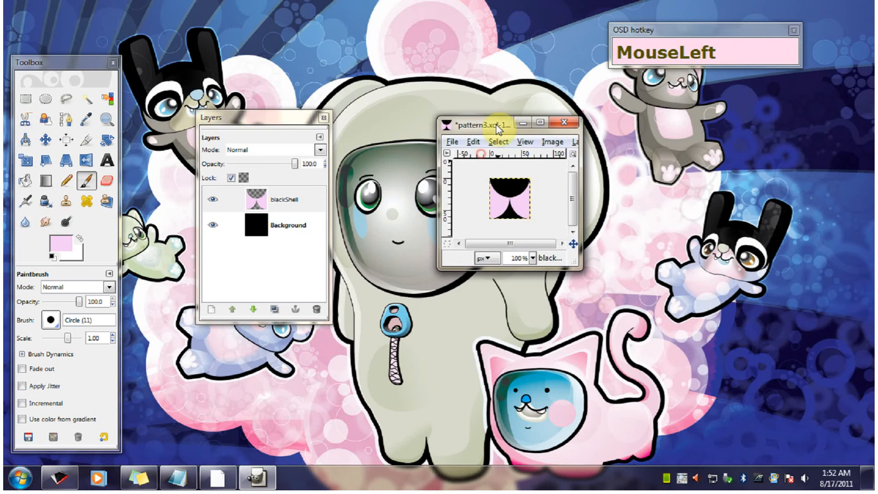
left_click_drag(564, 244, 593, 302)
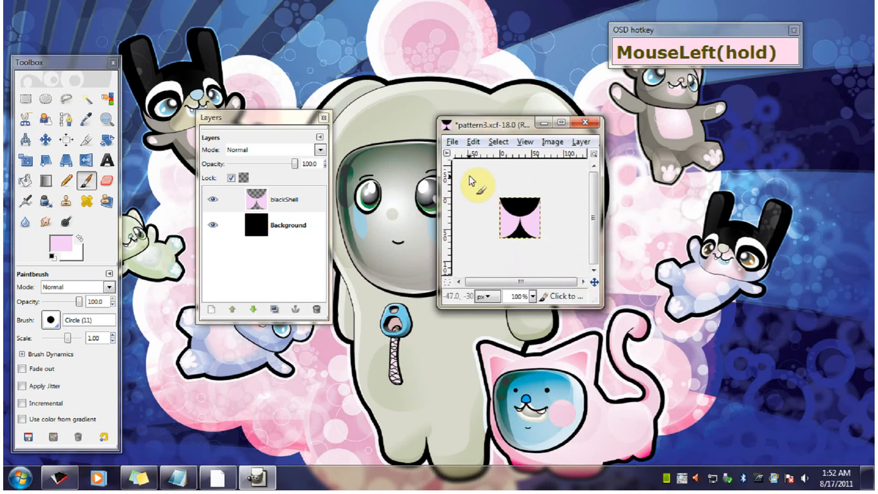
left_click(552, 142)
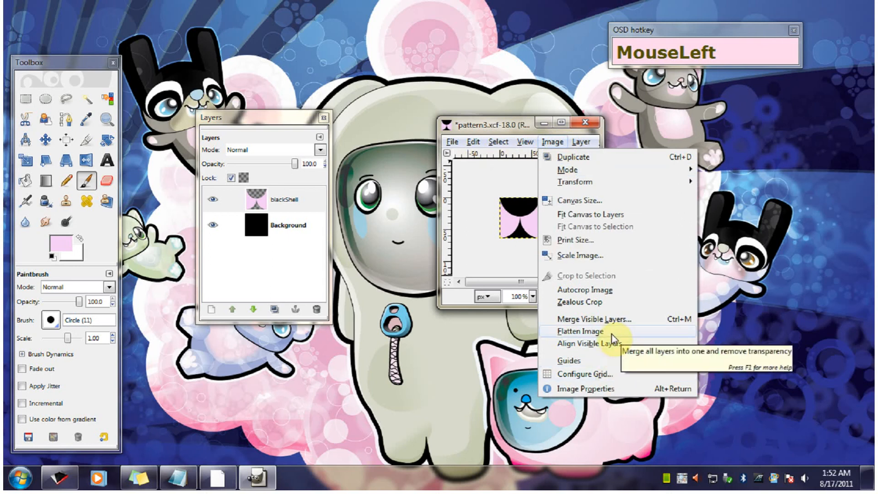
left_click(583, 254)
type("32")
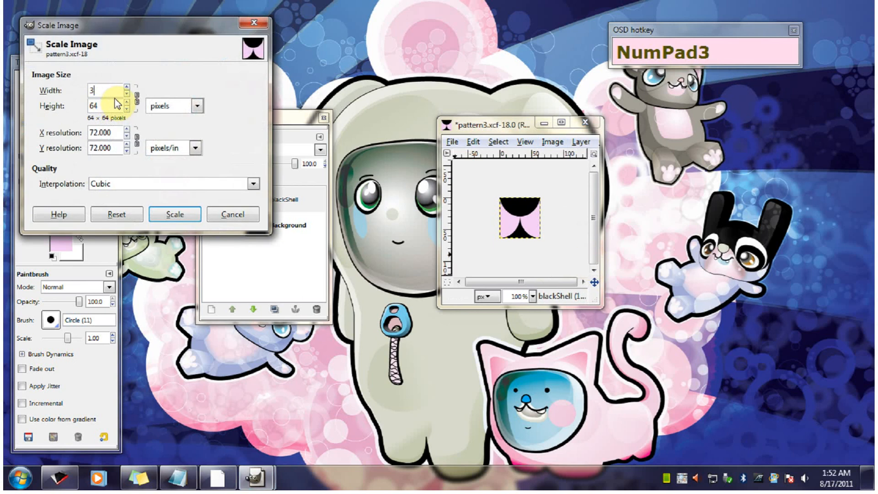
left_click_drag(106, 107, 221, 216)
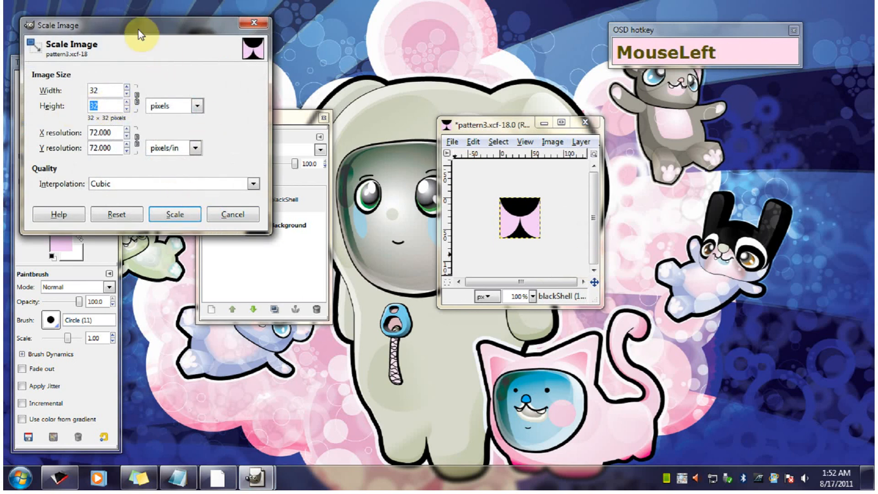
left_click(174, 214)
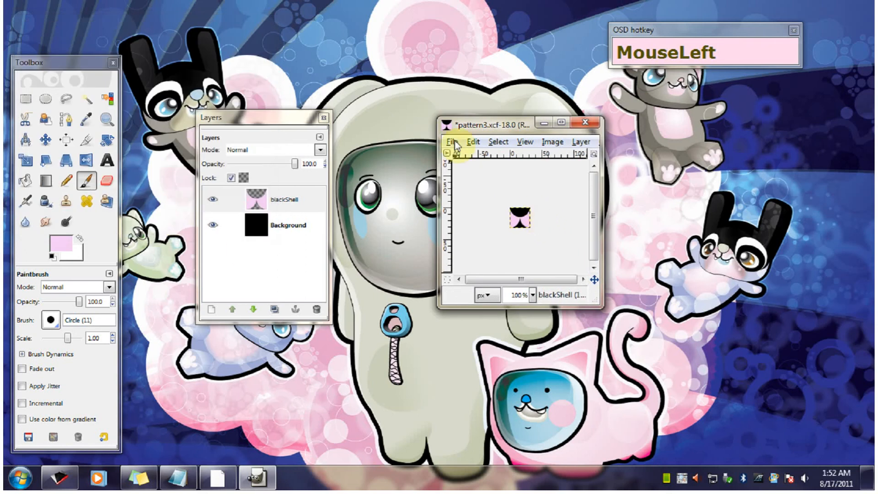
- Save the scaled image as tile.tga in the Class 101 Supplies folder, merging visible layers and using RLE compression with a bottom-left origin
left_click(455, 143)
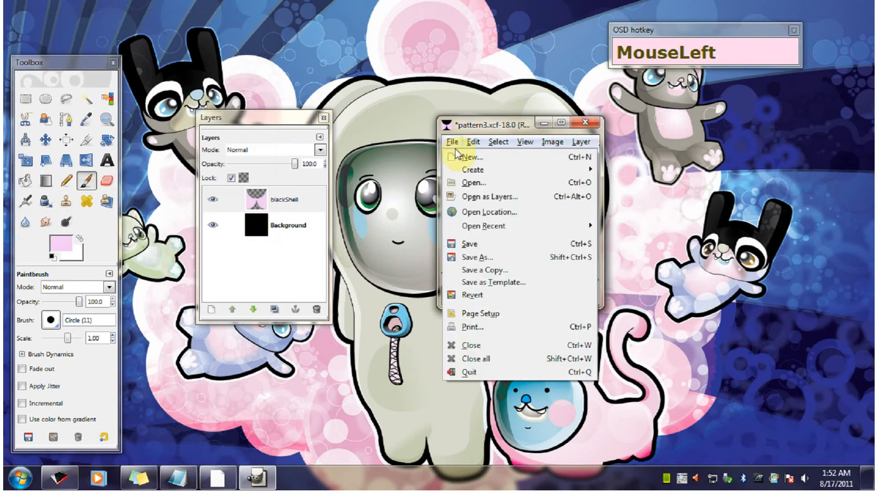
left_click(493, 256)
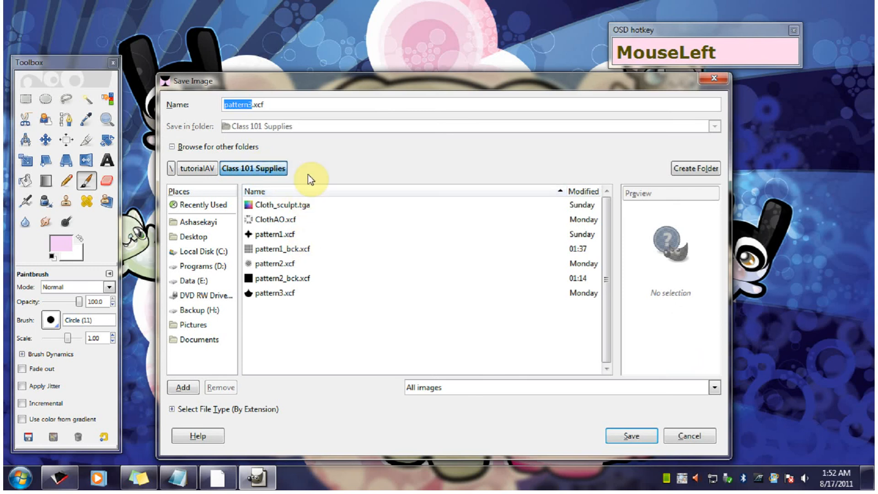
left_click(277, 107)
left_click_drag(282, 105, 220, 92)
type("tile.tga")
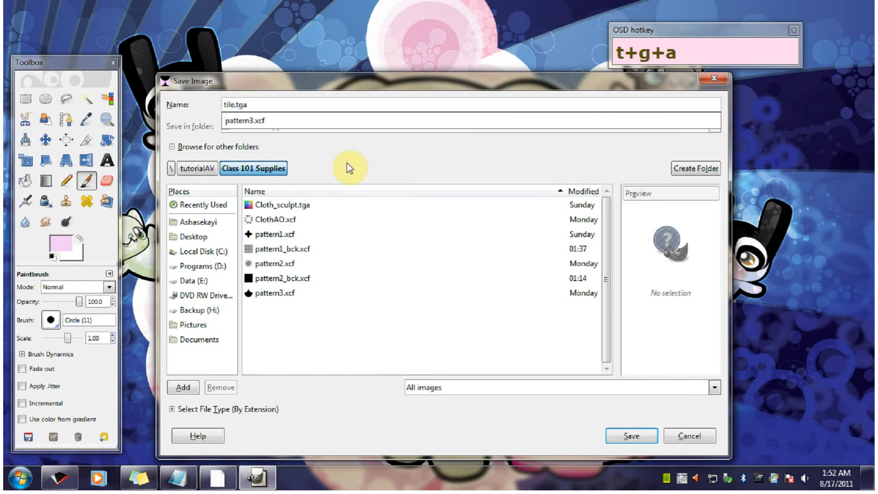
left_click(371, 169)
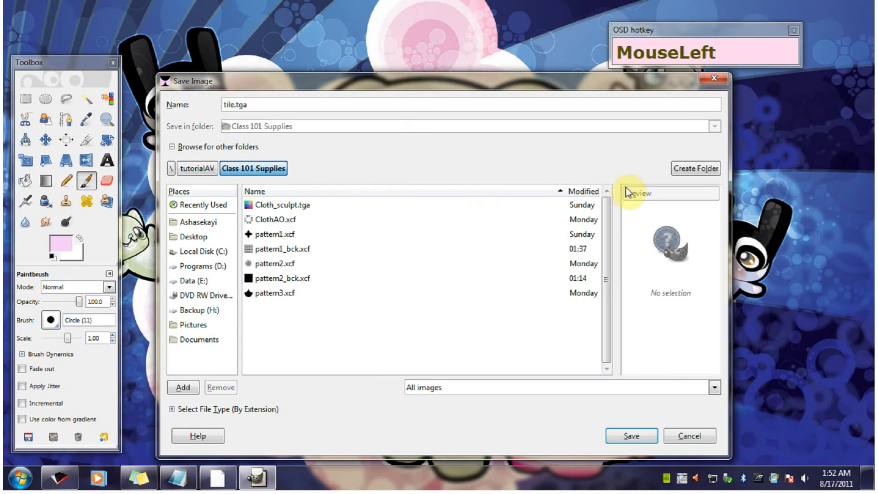
left_click(643, 440)
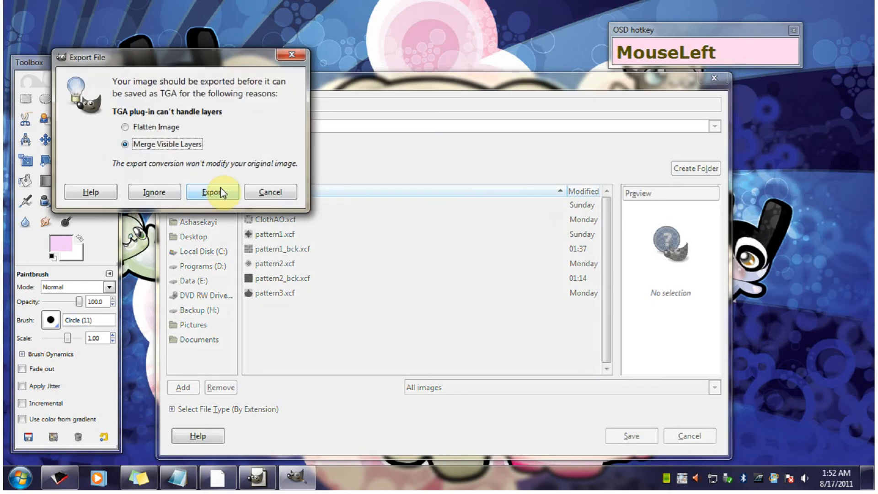
left_click(220, 195)
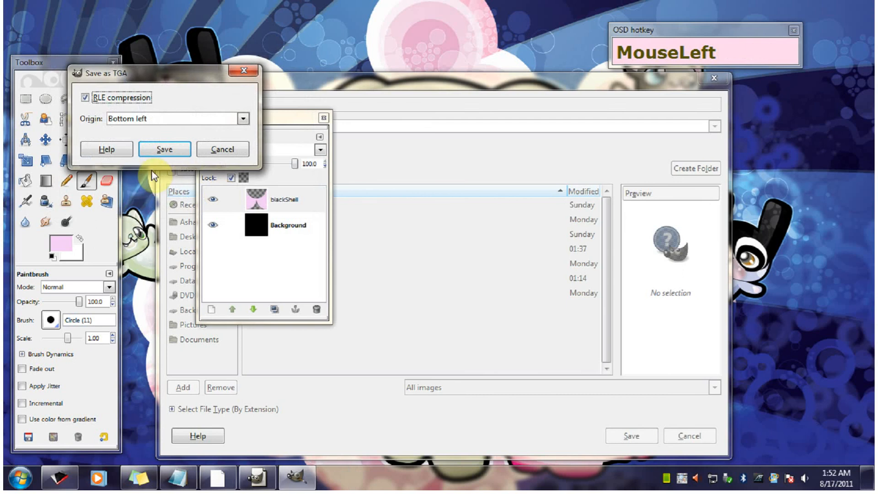
left_click(149, 156)
- Select the entire tile.tga image and copy all its visible content to the clipboard
left_click(499, 128)
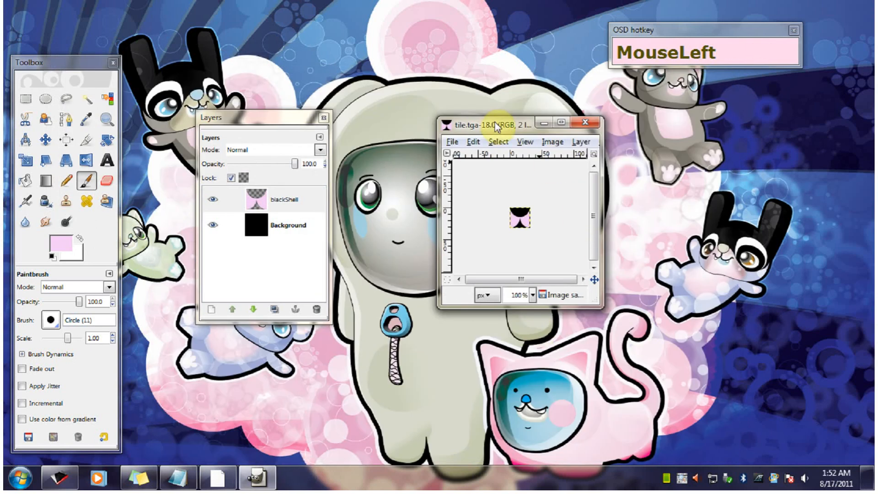
mouse_move(499, 128)
left_mouse_down()
mouse_move(511, 133)
mouse_move(489, 128)
left_mouse_up()
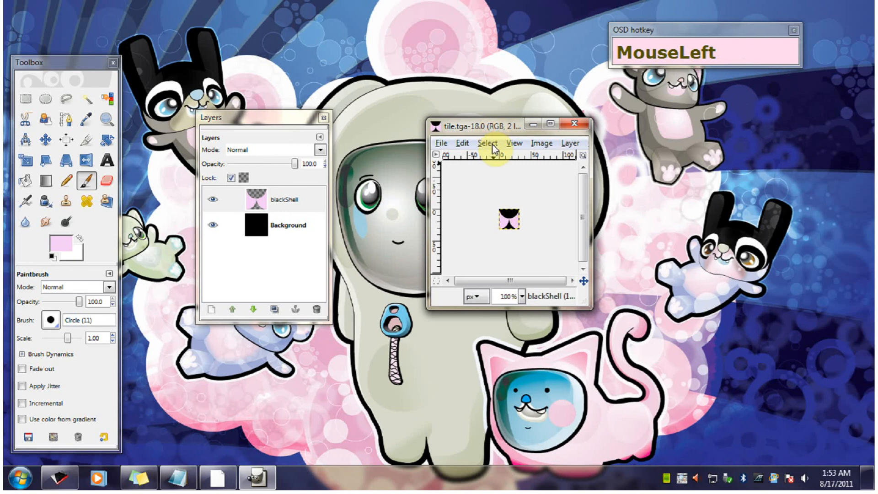
left_click(487, 143)
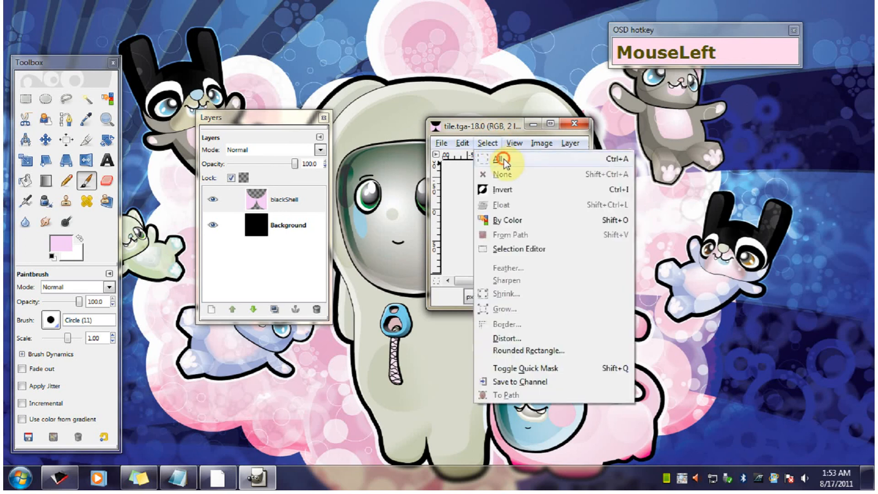
left_click(503, 159)
left_click(443, 142)
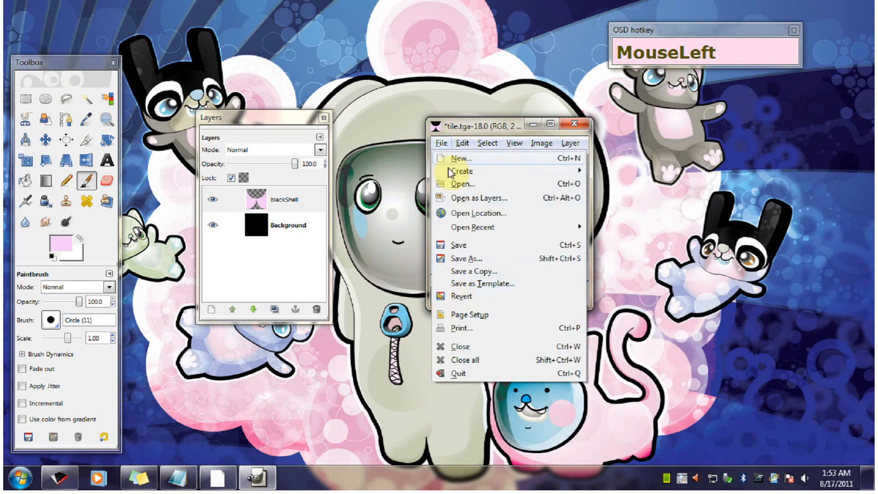
mouse_move(468, 146)
left_click(489, 245)
- Paste the copied tile as a new pattern, using 1temp566478923 for both the pattern name and the file name
left_click(442, 142)
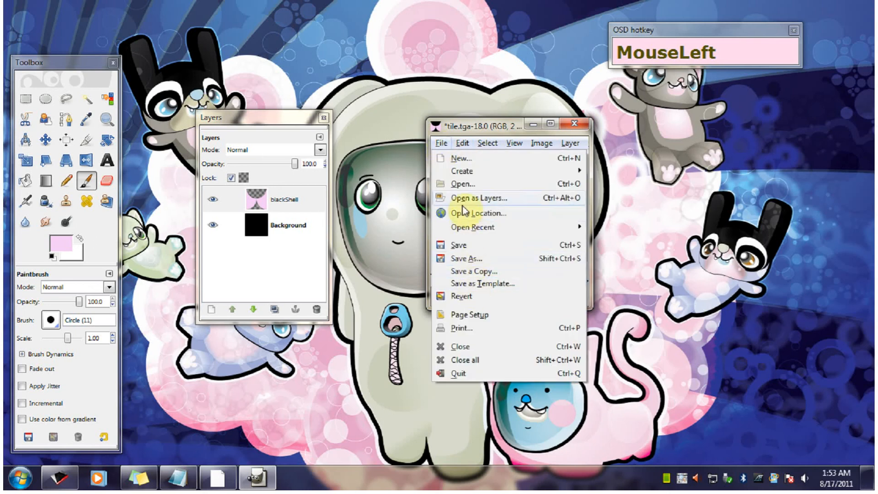
mouse_move(462, 142)
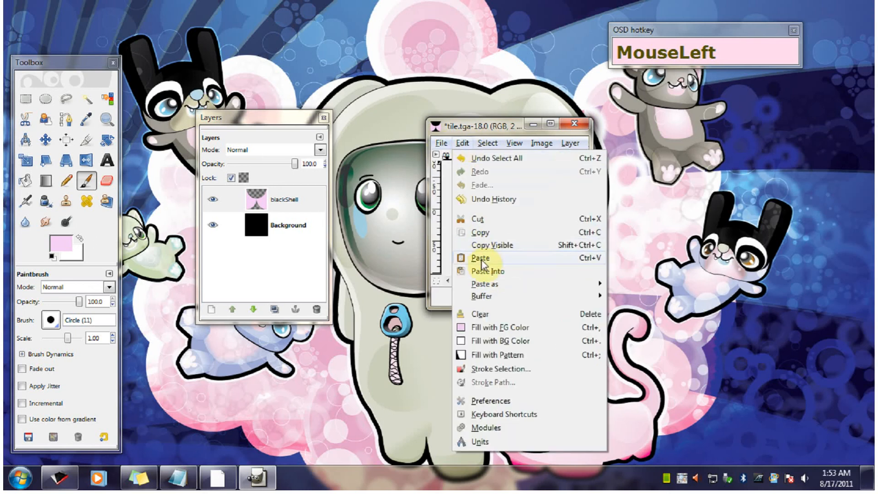
mouse_move(487, 284)
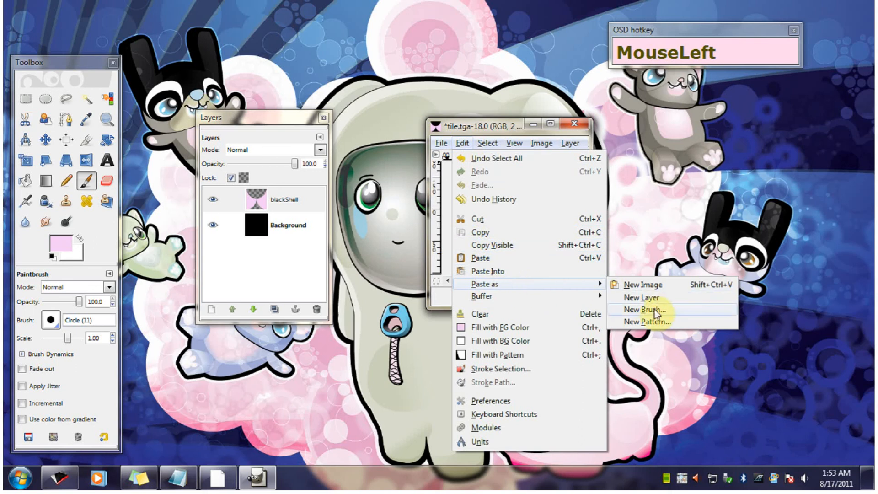
left_click(647, 321)
left_click(220, 118)
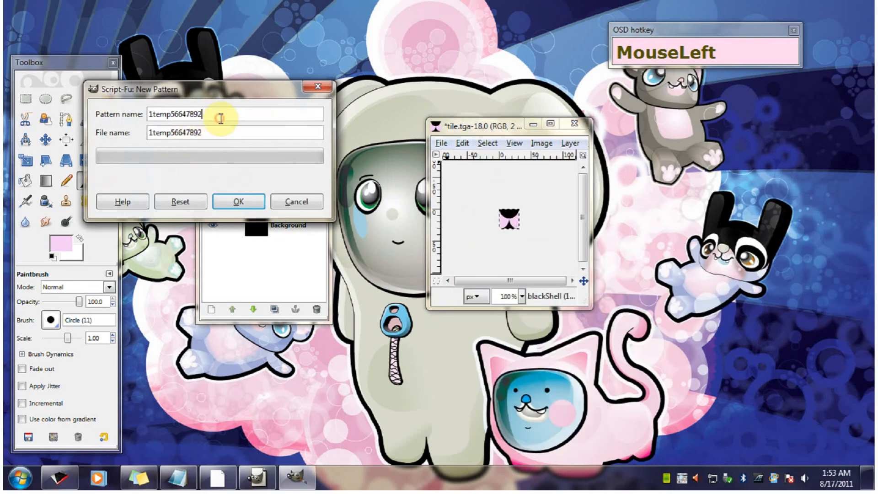
type("3")
left_click(205, 132)
type("3")
left_click(246, 204)
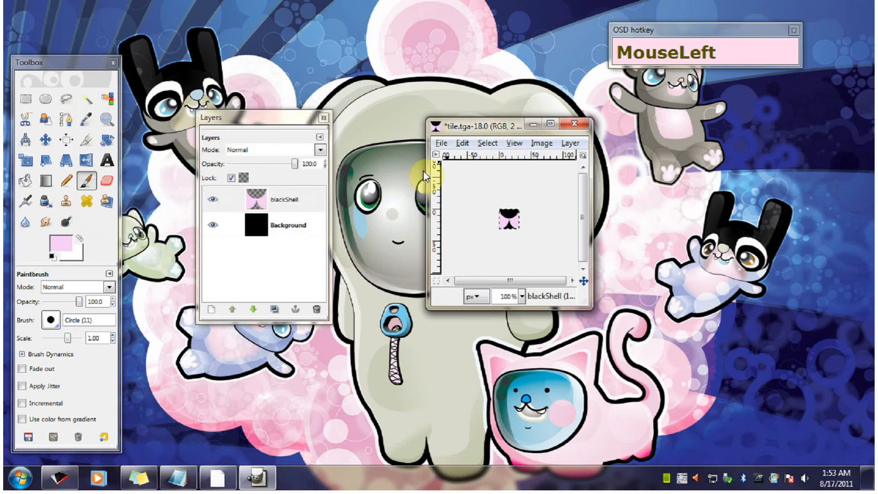
- Move the tile.tga window out of the way and open ClothAO.xcf from the Class 101 Supplies folder
left_click_drag(468, 131, 177, 75)
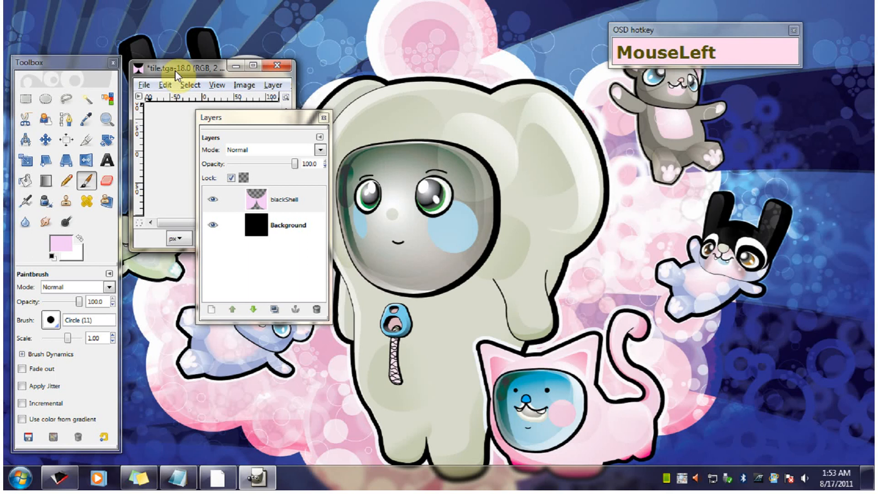
left_click(144, 85)
left_click(170, 127)
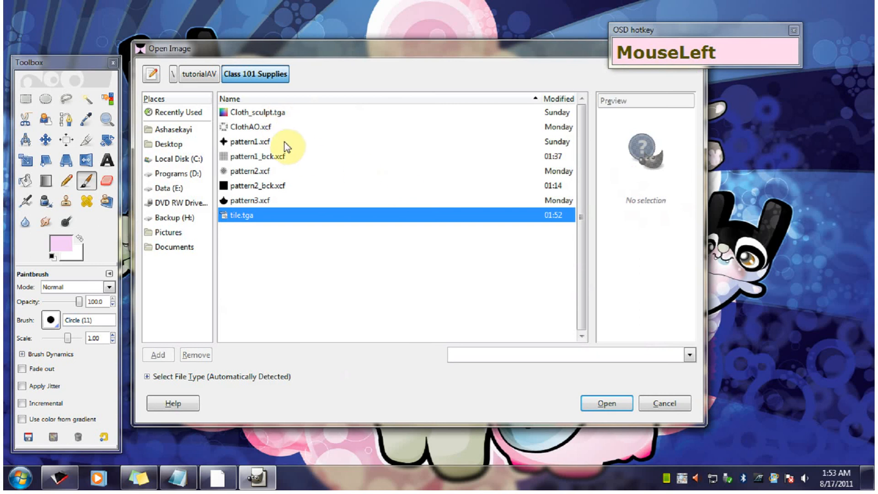
left_click(260, 127)
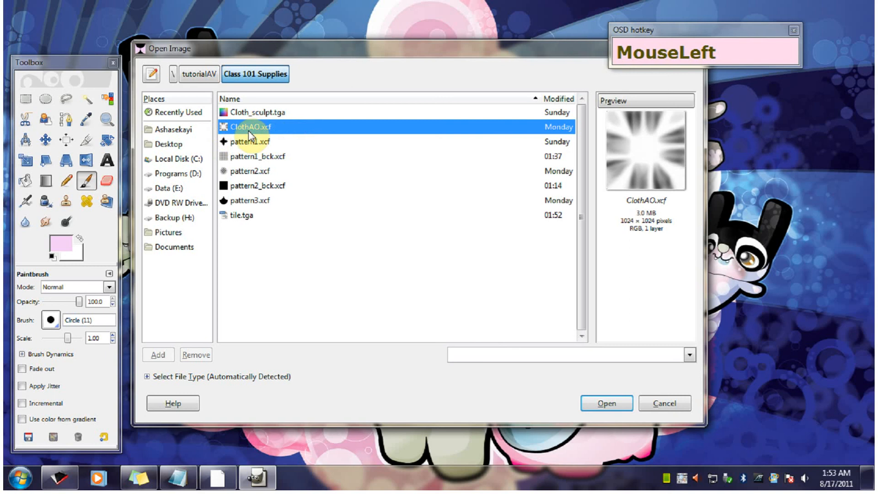
left_click(603, 404)
- Arrange the ClothAO.xcf window beside the tile.tga window, with the Layers dialog below the tile
left_click_drag(356, 101, 558, 86)
left_click_drag(289, 120, 271, 235)
left_click_drag(196, 71, 190, 36)
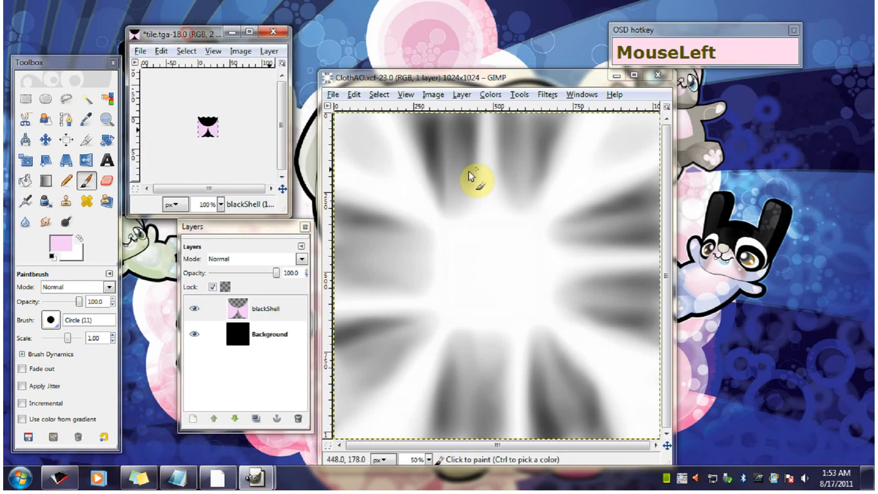
mouse_move(437, 78)
left_mouse_down()
mouse_move(461, 76)
mouse_move(448, 82)
left_mouse_up()
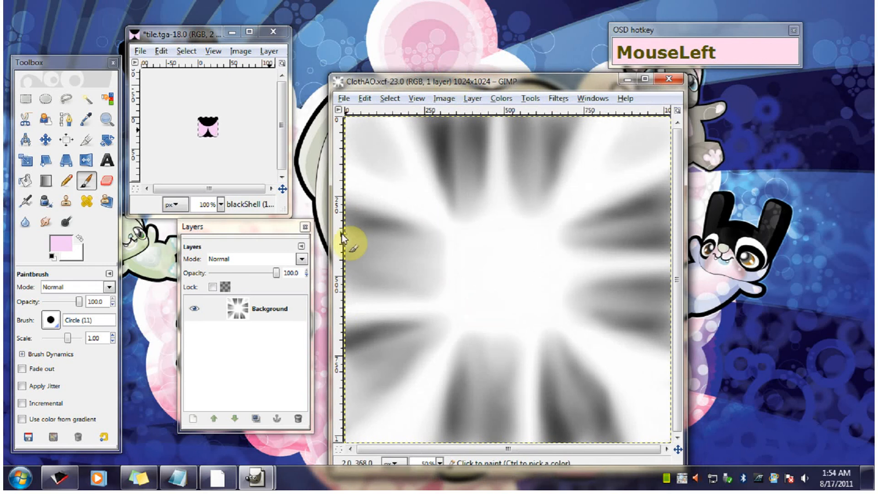
left_click_drag(231, 231, 242, 231)
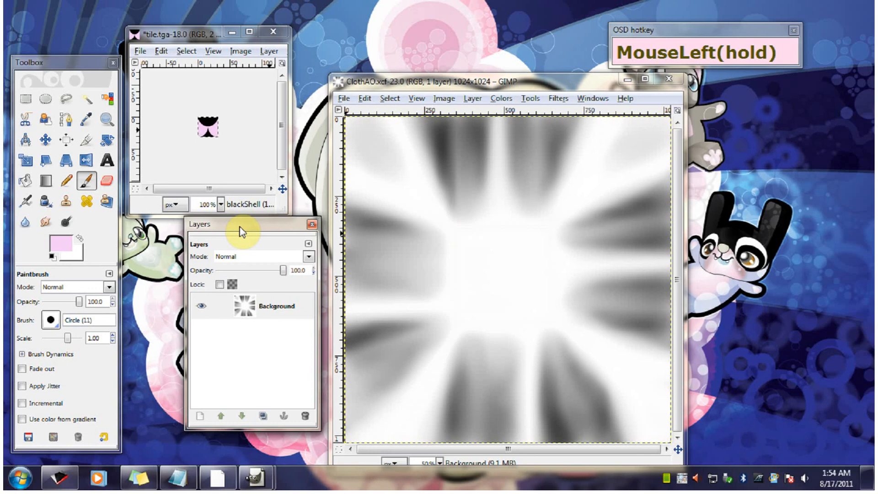
left_click_drag(240, 229, 240, 229)
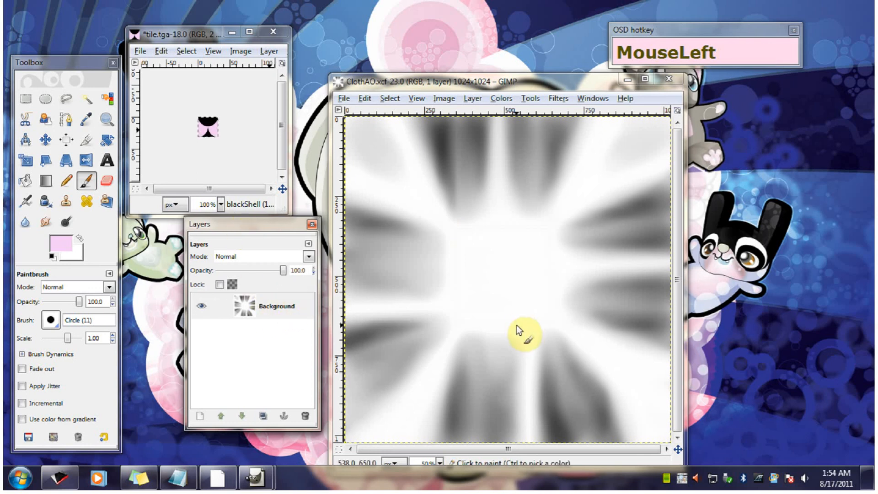
- Add a new 1024 × 1024 px layer with transparency fill above the Background layer in ClothAO.xcf
left_click(200, 417)
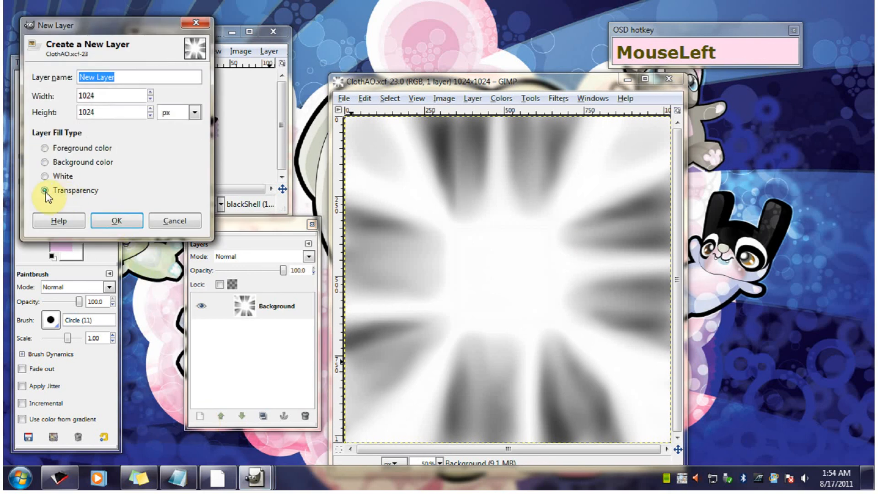
left_click(117, 221)
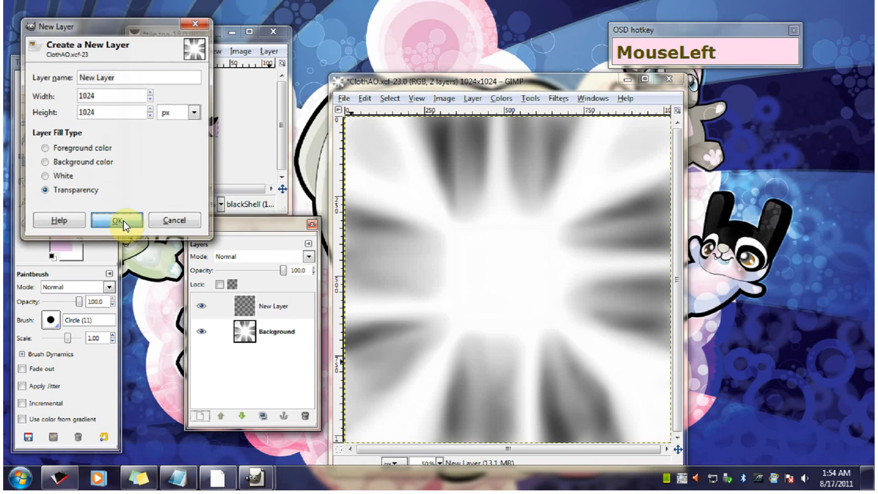
mouse_move(469, 85)
left_mouse_down()
mouse_move(480, 80)
mouse_move(471, 87)
left_mouse_up()
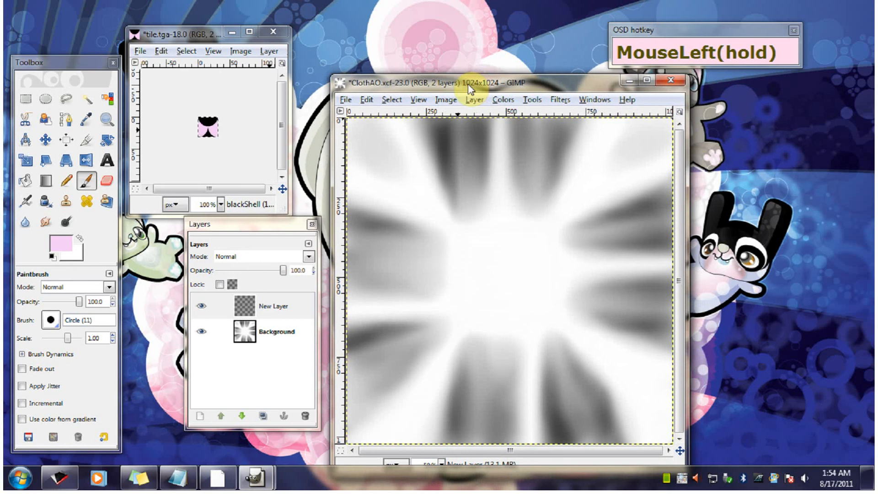
left_click_drag(468, 86, 468, 87)
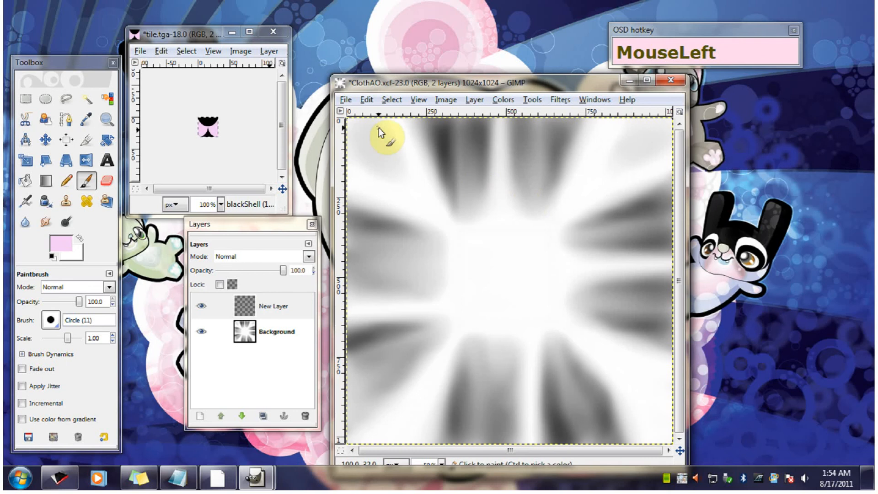
- Fill the new transparent layer with the black and pink shell pattern and move the ClothAO.xcf window slightly up
left_click_drag(366, 100, 385, 311)
left_click_drag(492, 78, 496, 69)
mouse_move(686, 246)
left_mouse_down()
mouse_move(687, 275)
mouse_move(689, 204)
left_mouse_up()
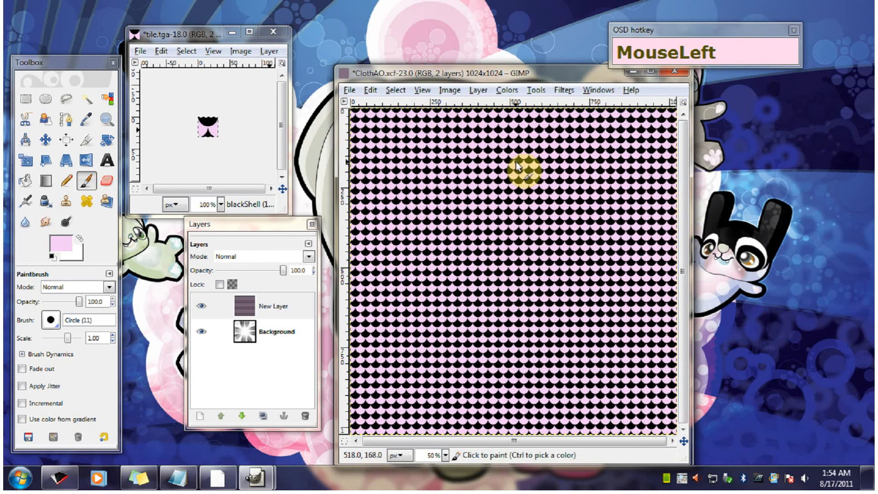
- Raise the Background layer above the shell-patterned layer and hide it, keeping the patterned layer as the active one
left_click(274, 332)
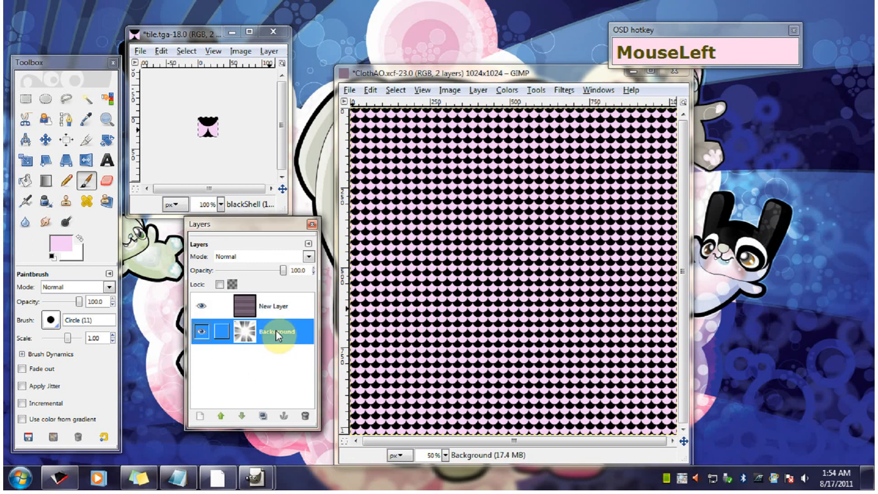
left_click(221, 416)
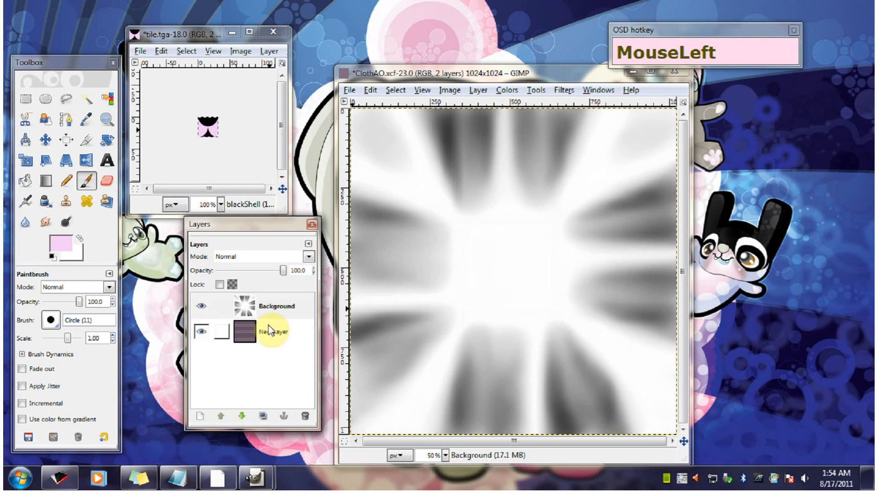
left_click(278, 311)
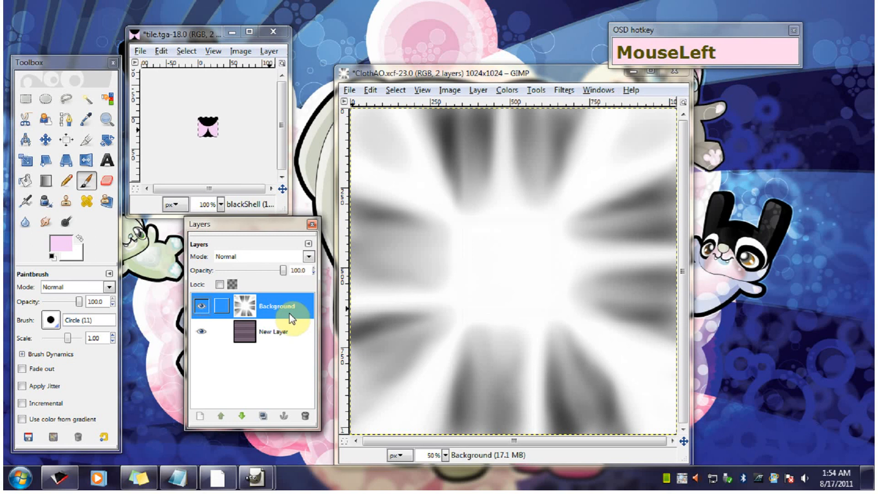
left_click(201, 306)
mouse_move(253, 336)
left_mouse_down()
mouse_move(266, 332)
mouse_move(245, 336)
left_mouse_up()
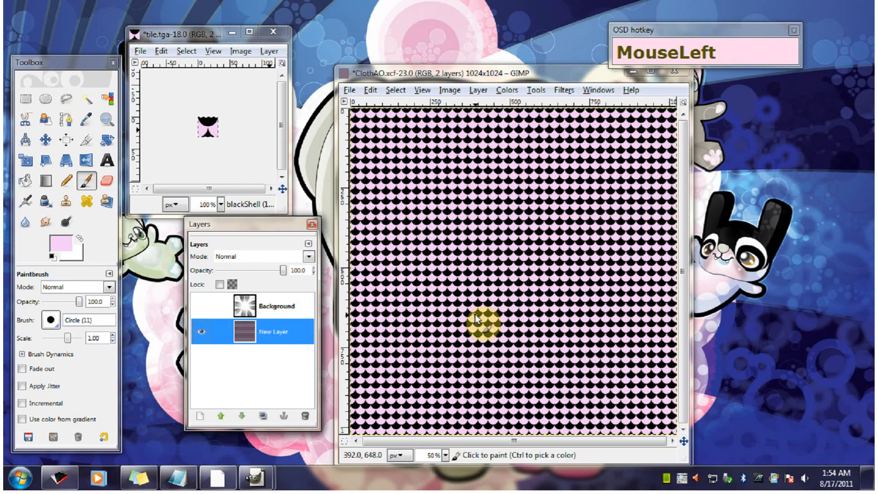
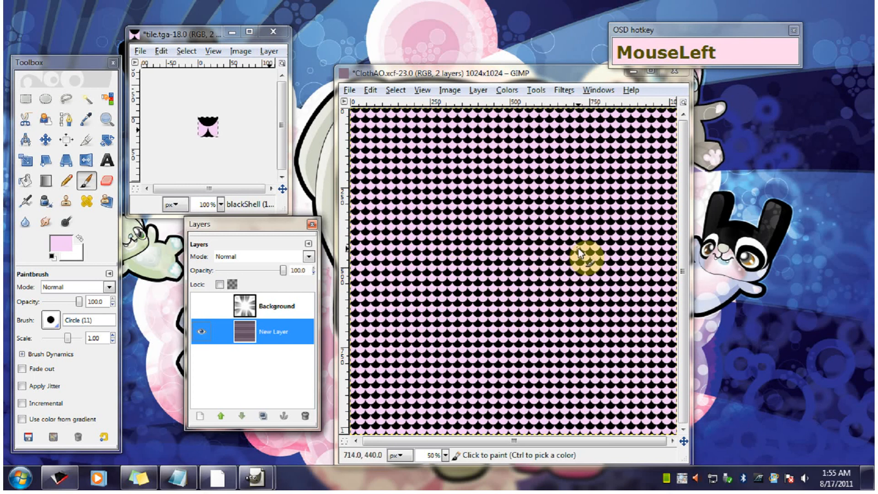
- Move and resize the ClothAO.xcf window until the whole canvas fits with a margin, and shift the Layers dialog away from it
left_click(470, 75)
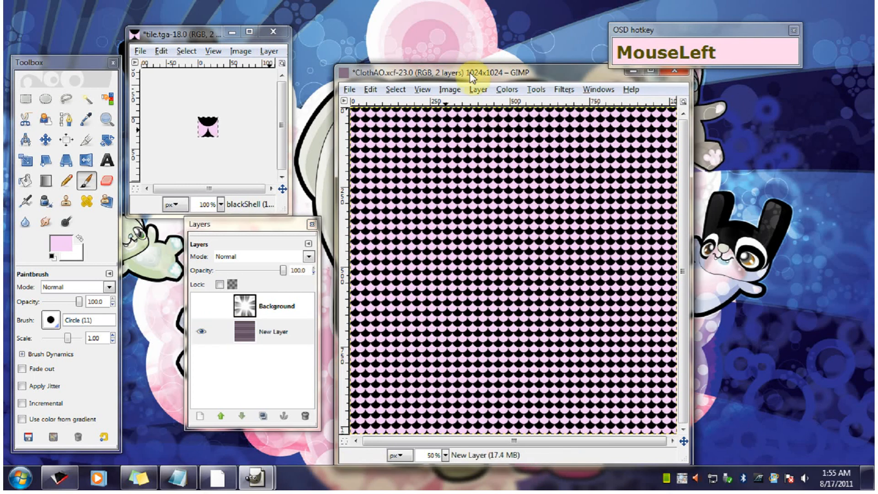
left_click_drag(469, 75, 451, 55)
left_click_drag(671, 443, 710, 465)
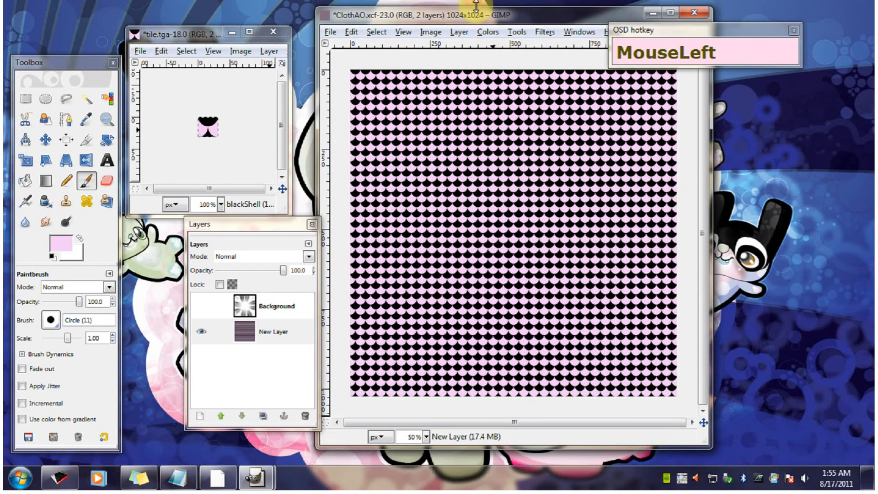
left_click_drag(477, 5, 485, 25)
left_click_drag(276, 231, 252, 234)
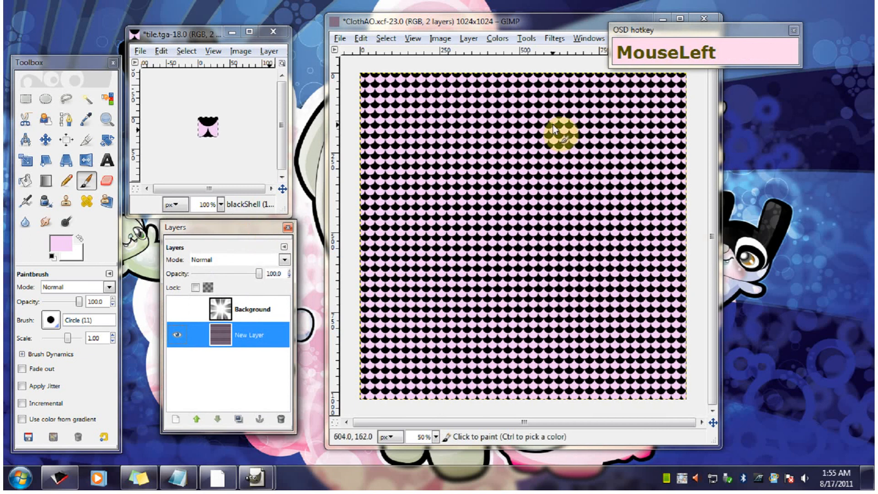
left_click_drag(507, 23, 519, 42)
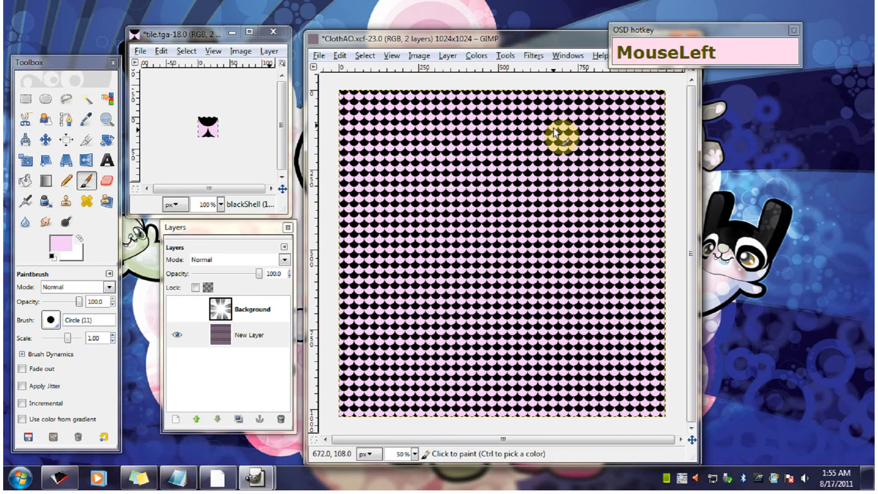
- Add RGB Noise to the shell-patterned layer with Independent RGB off and red, green and blue at 0.06
left_click(534, 57)
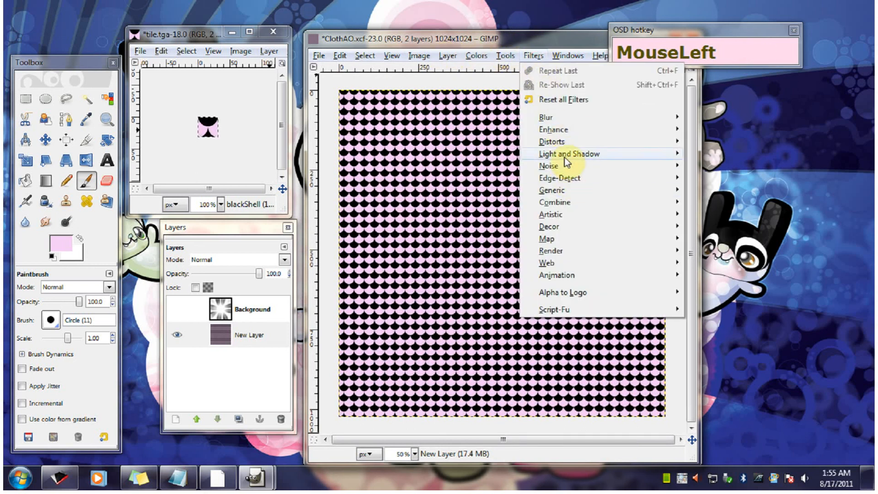
left_click_drag(557, 165, 726, 202)
left_click_drag(133, 26, 431, 69)
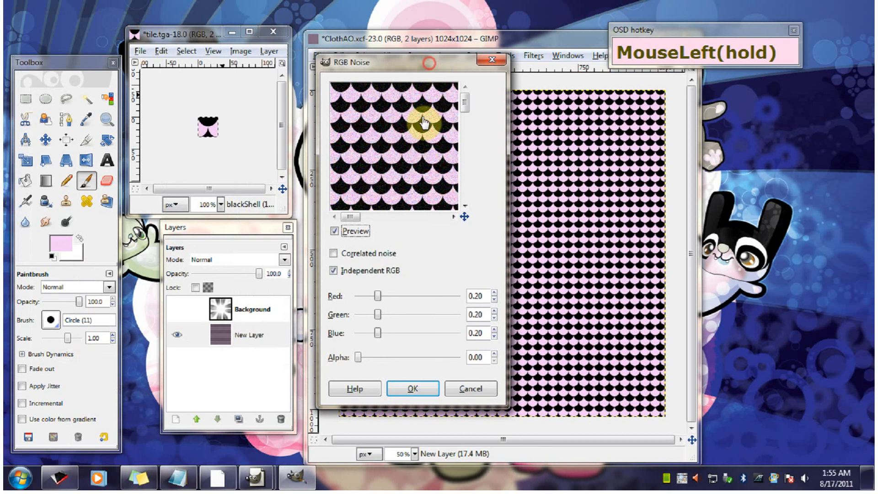
left_click(336, 273)
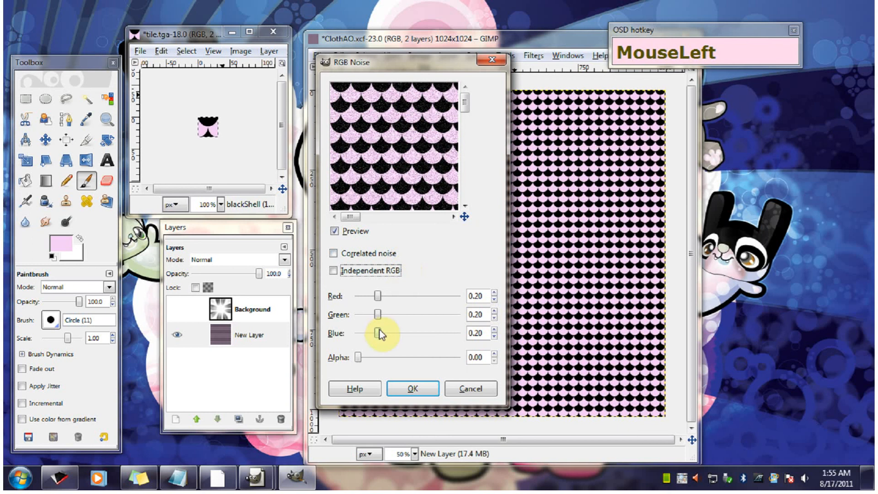
left_click_drag(379, 334, 363, 339)
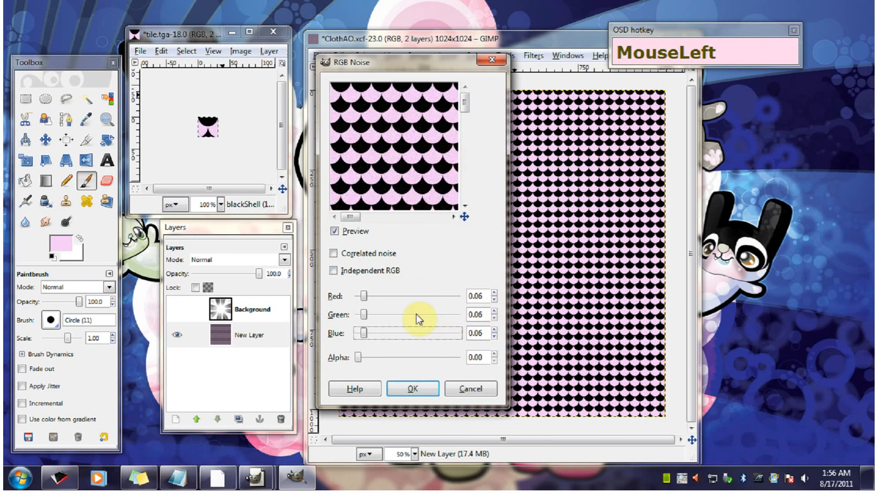
left_click(413, 388)
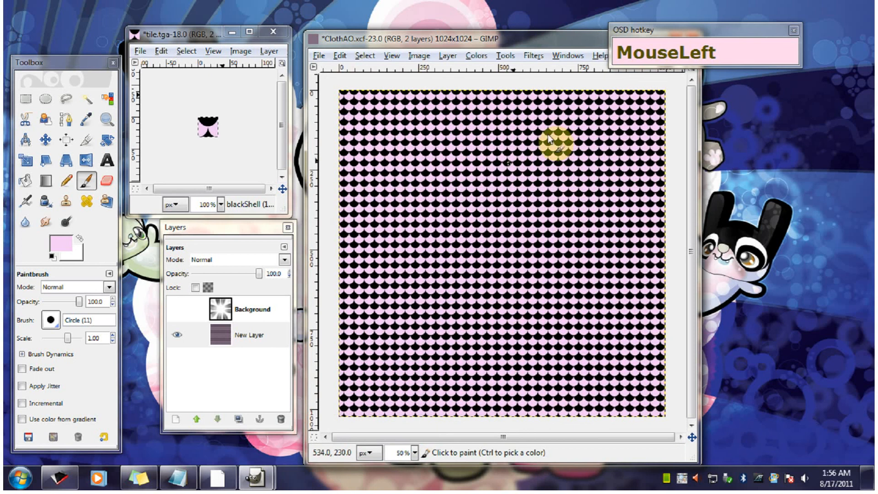
mouse_move(473, 42)
left_mouse_down()
mouse_move(487, 34)
mouse_move(480, 36)
left_mouse_up()
- Unhide the Background shading layer above the shell pattern and set its blend mode to Multiply
left_click(220, 320)
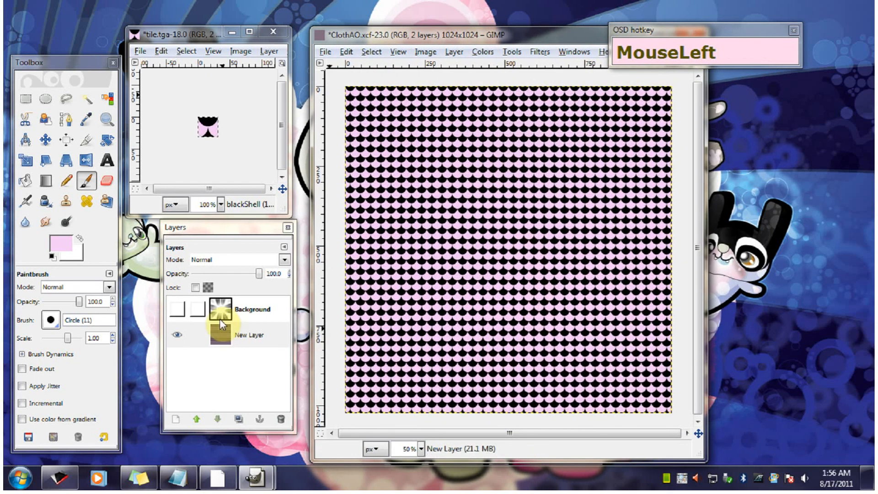
left_click(176, 312)
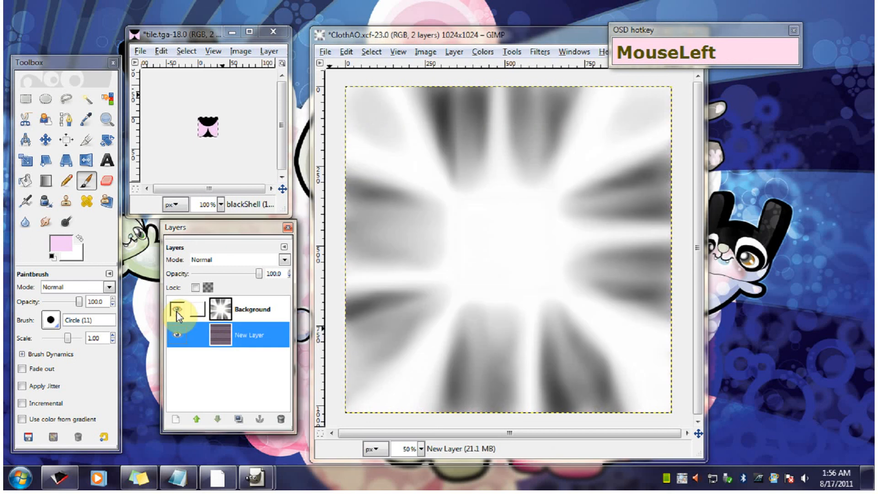
left_click(272, 330)
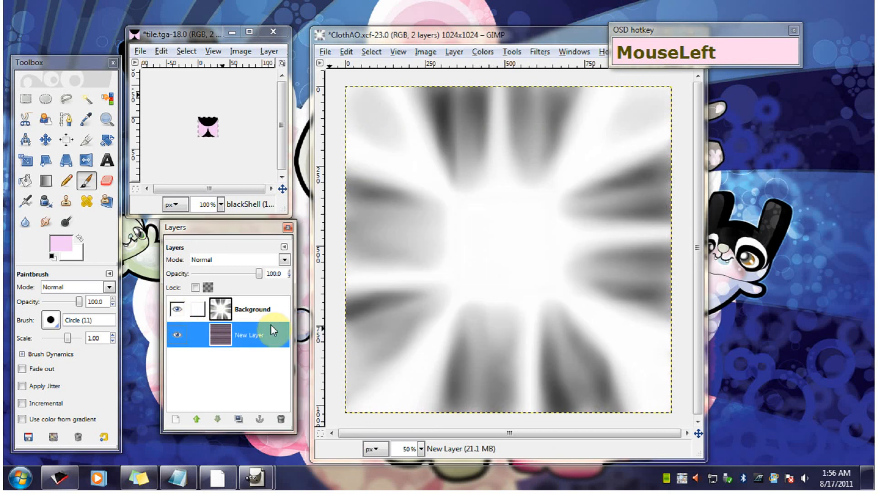
left_click(243, 314)
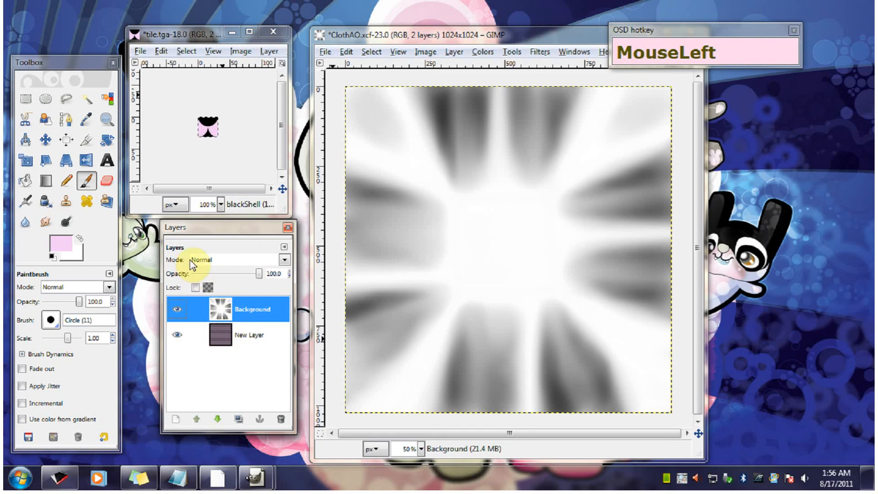
left_click(287, 261)
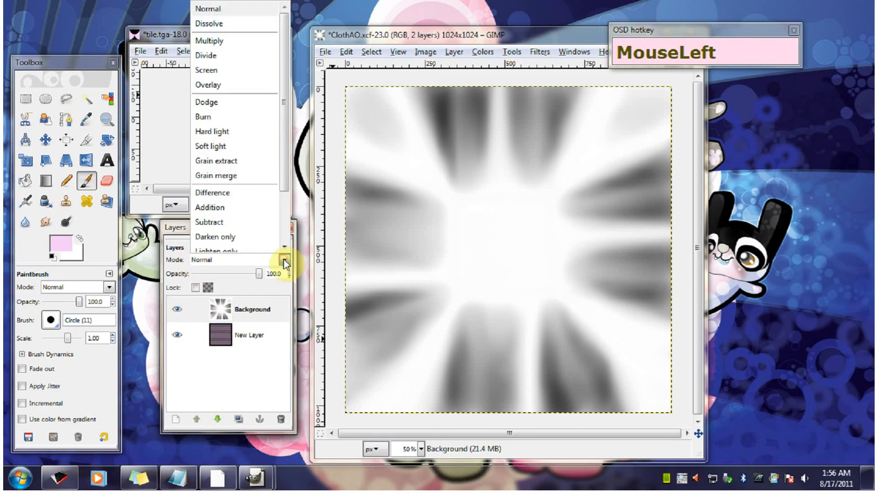
left_click(224, 49)
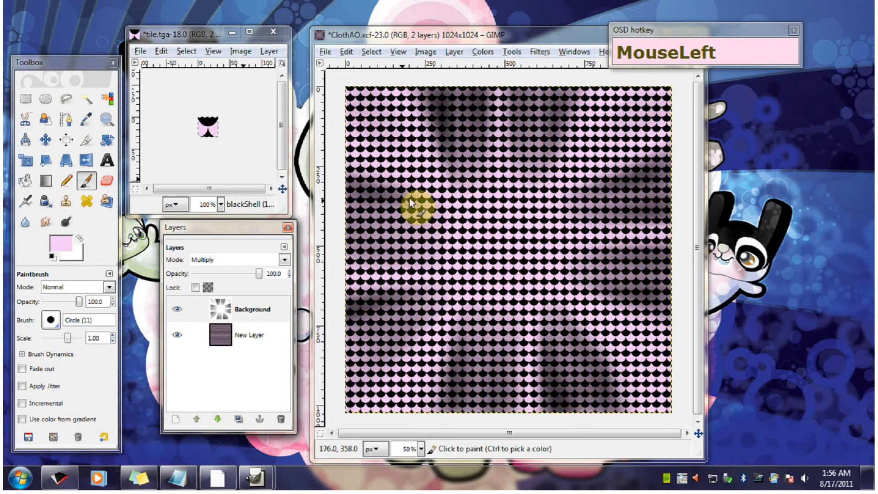
mouse_move(389, 34)
left_mouse_down()
mouse_move(400, 33)
mouse_move(388, 39)
left_mouse_up()
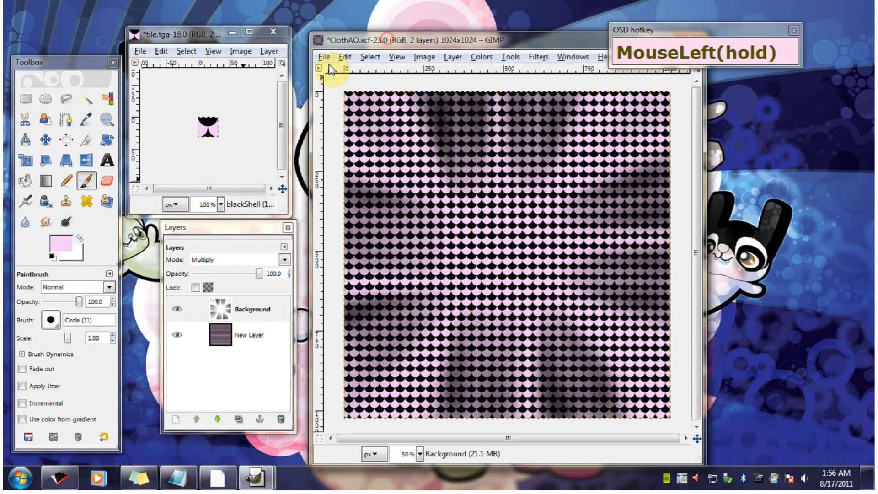
- Start saving the image under a new name in the Class 101 Supplies folder, naming it ClothAO_color.tga
left_click_drag(325, 62, 390, 178)
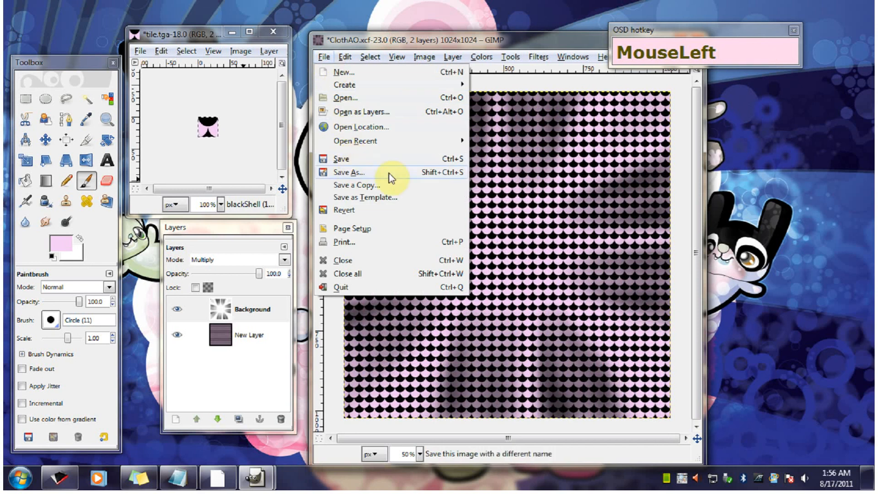
left_click(373, 173)
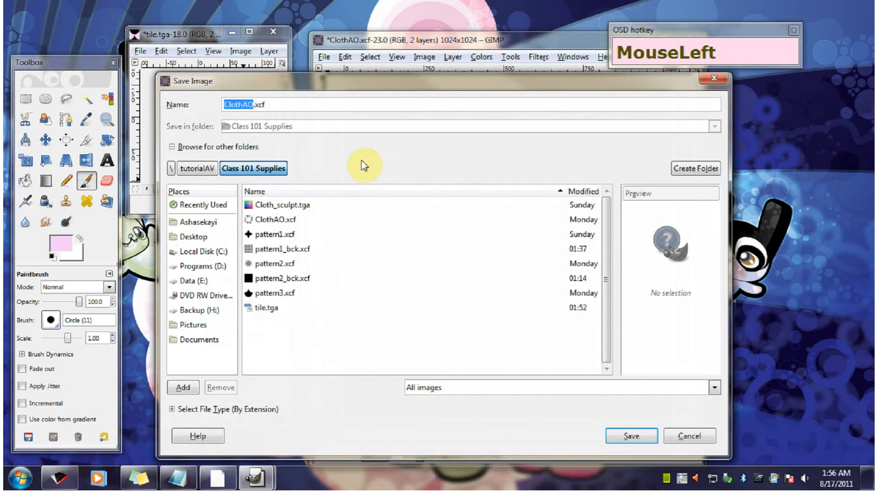
left_click(300, 105)
key("BackSpace")
key("BackSpace")
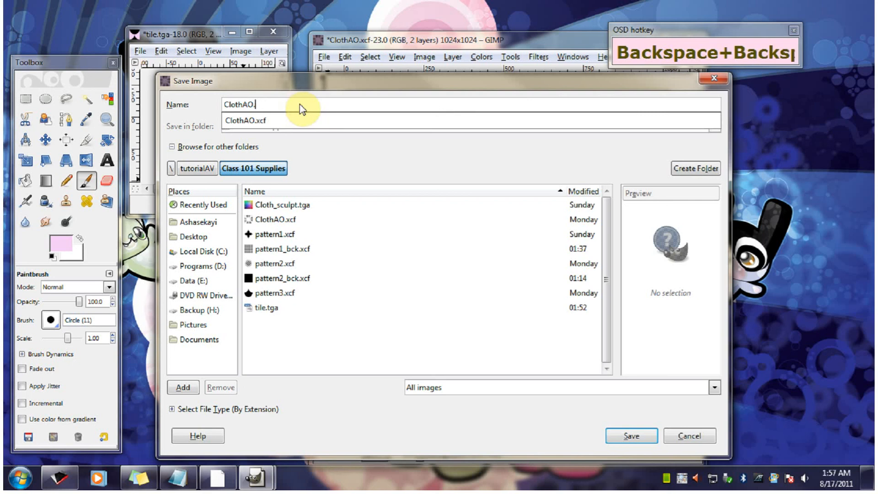
type("tga")
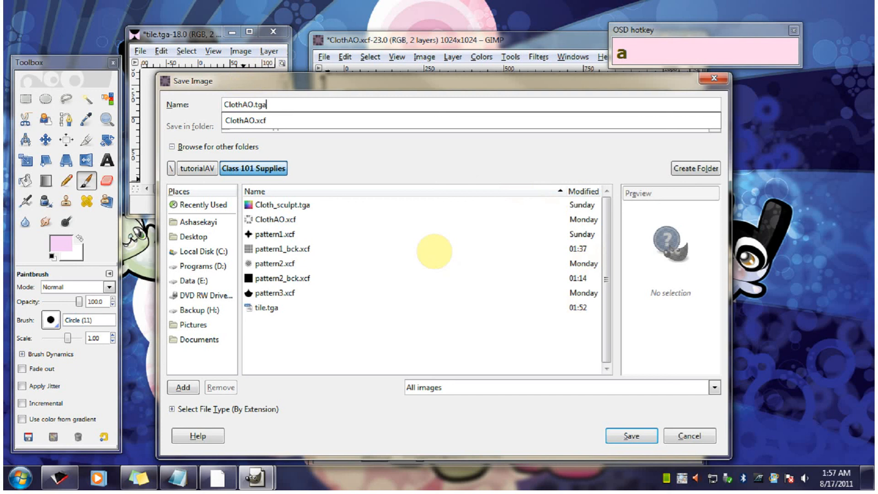
left_click(402, 242)
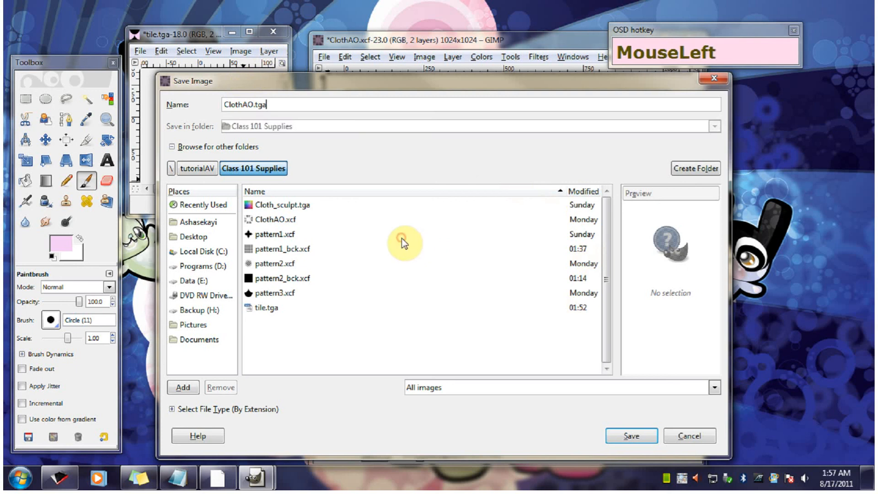
left_click(252, 105)
type("_colo")
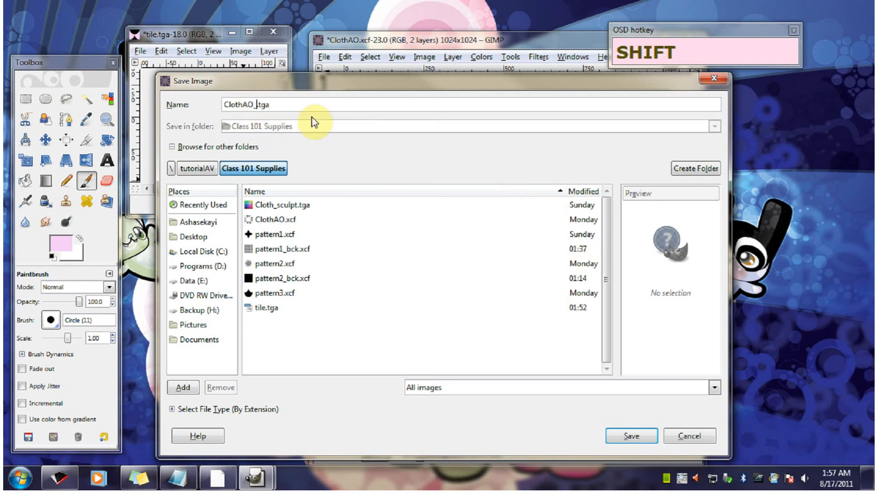
type("r")
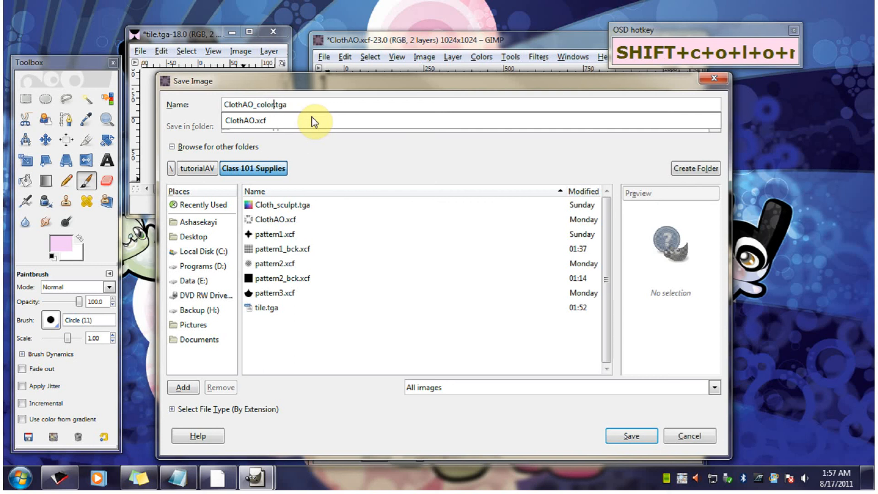
left_click(337, 160)
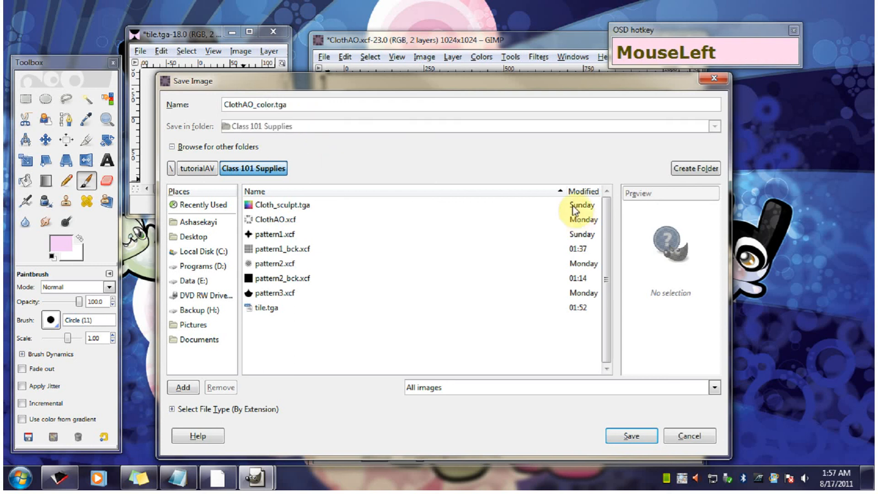
left_click(395, 99)
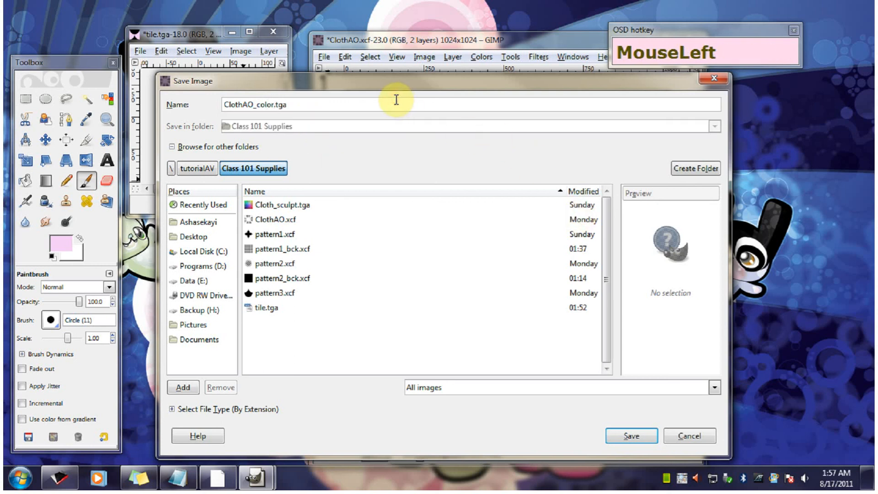
- Export ClothAO_color.tga with visible layers merged, RLE compression on and a bottom left origin
key("Return")
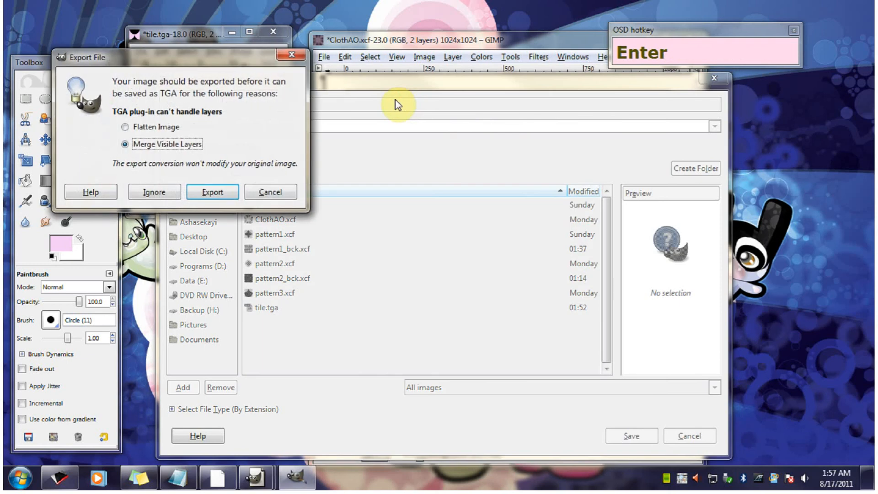
left_click(218, 191)
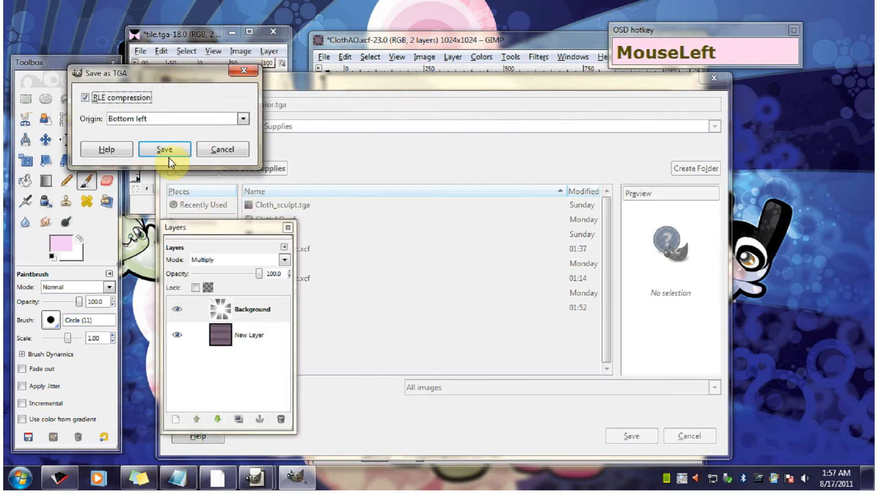
left_click(164, 151)
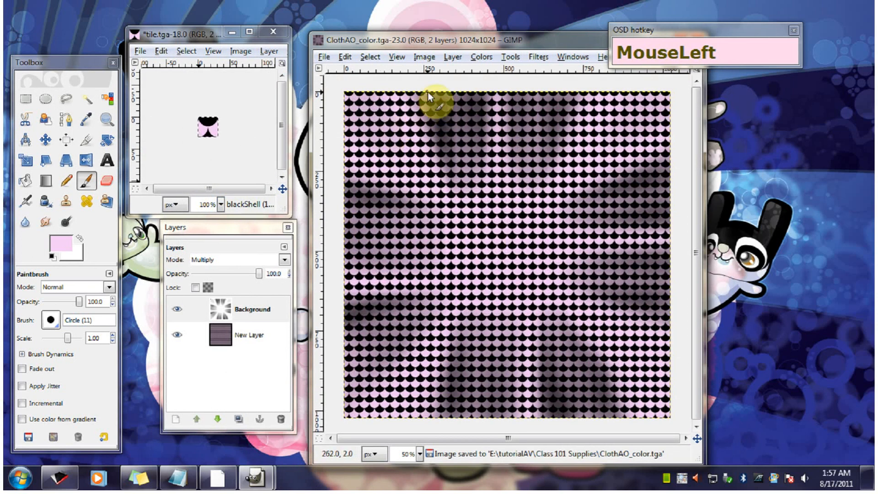
left_click_drag(250, 236, 236, 238)
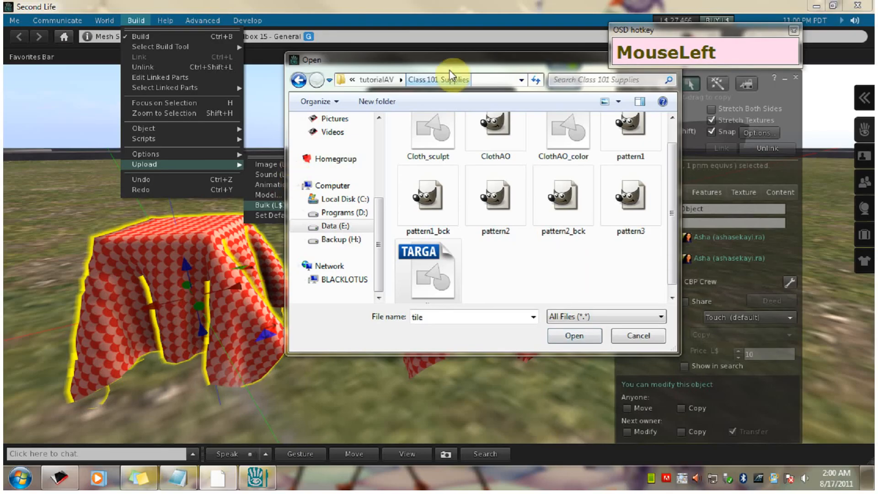
- Bulk upload the tile and ClothAO_color TGA files from the Class 101 Supplies folder
left_click_drag(449, 63, 336, 117)
left_click(332, 105)
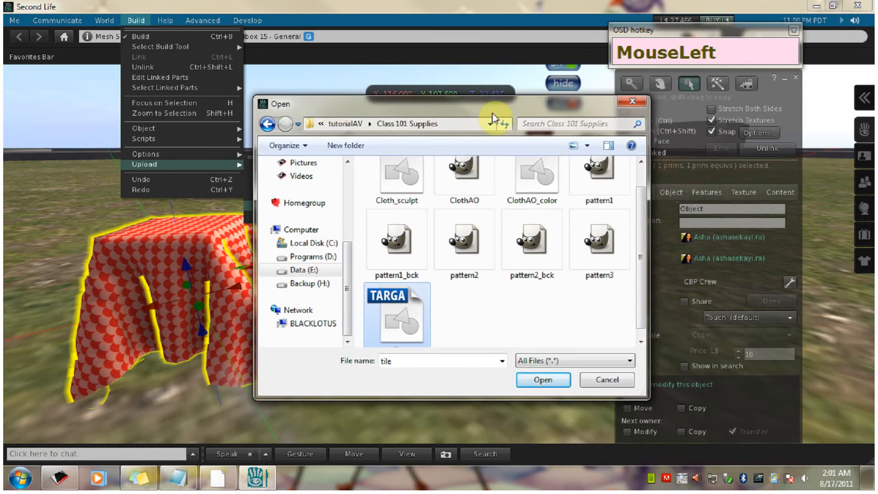
left_click(426, 109)
left_click_drag(426, 108, 529, 115)
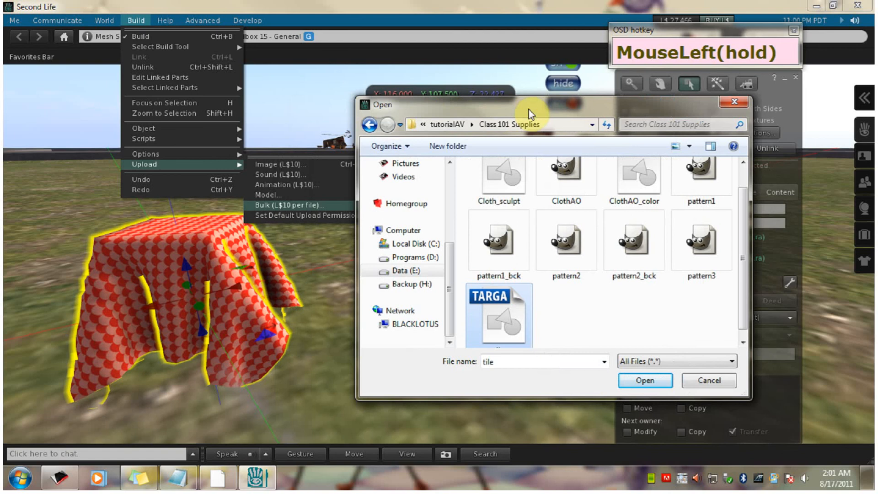
left_click_drag(529, 114, 529, 117)
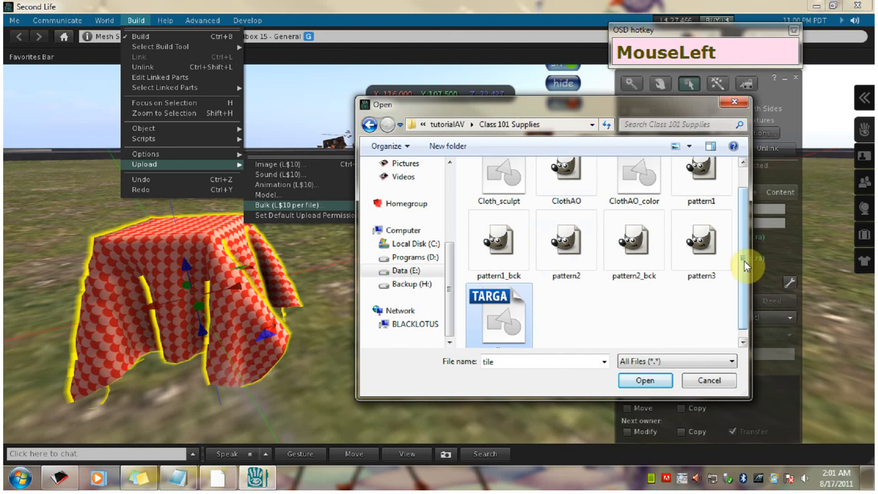
left_click_drag(744, 271, 747, 199)
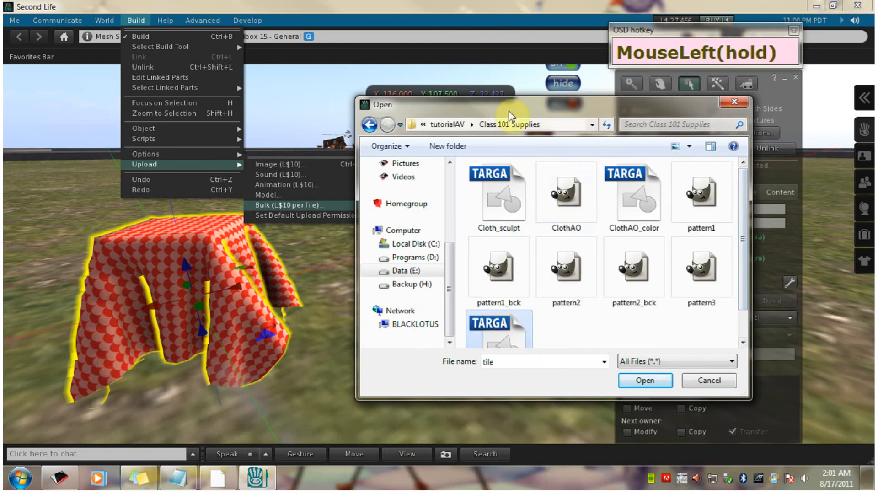
left_click_drag(507, 106, 461, 97)
left_click_drag(693, 204, 693, 243)
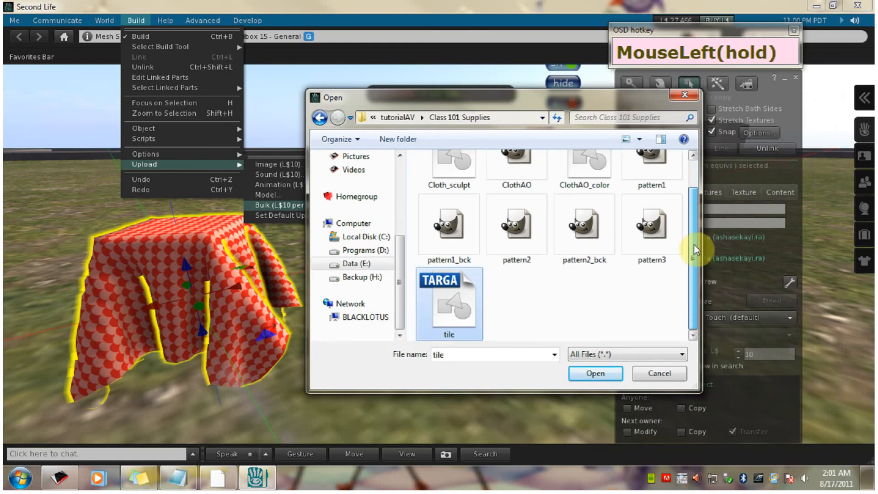
mouse_move(392, 98)
left_mouse_down()
mouse_move(460, 102)
mouse_move(413, 108)
mouse_move(439, 103)
mouse_move(384, 95)
left_mouse_up()
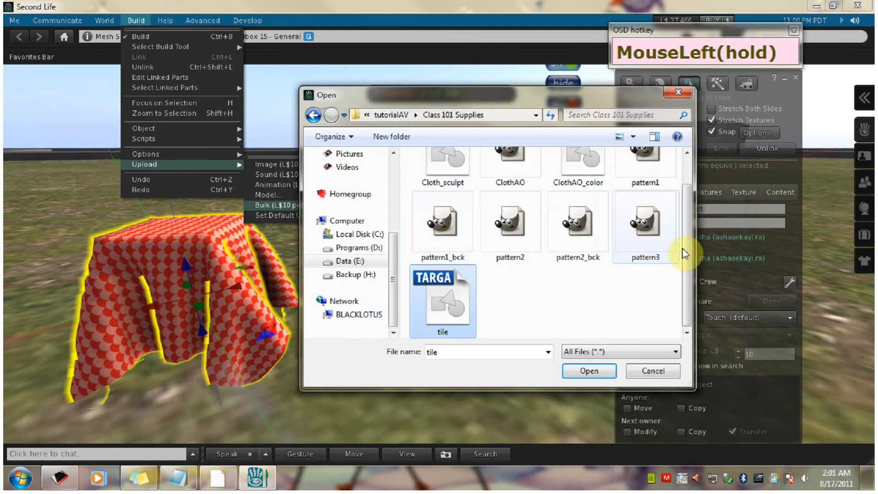
mouse_move(693, 240)
left_mouse_down()
mouse_move(693, 182)
mouse_move(692, 241)
left_mouse_up()
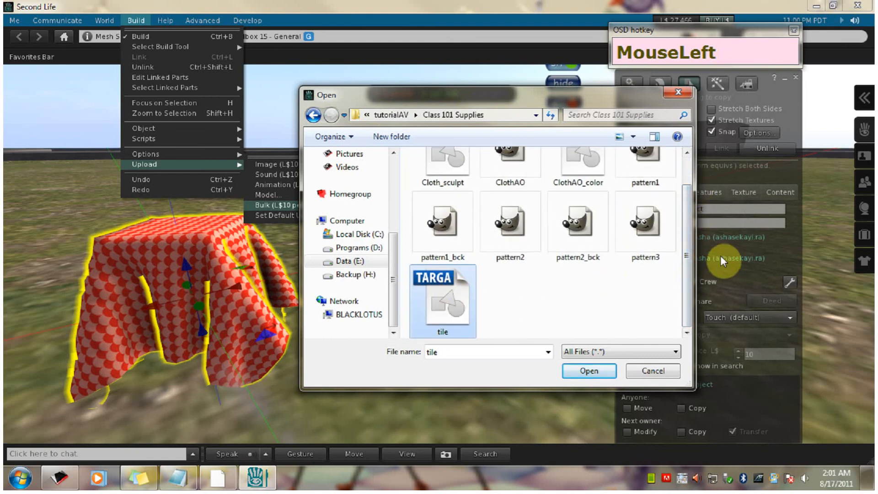
left_click_drag(689, 261, 666, 200)
left_click(579, 182, "ctrl")
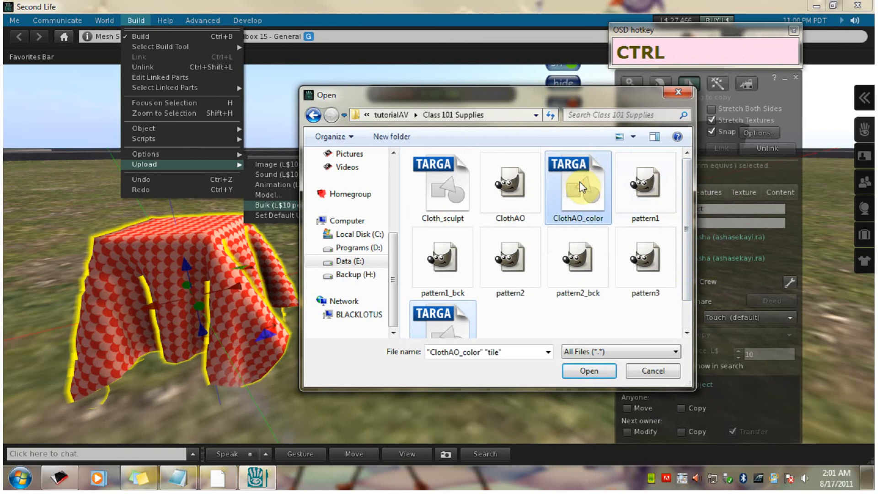
left_click(590, 371)
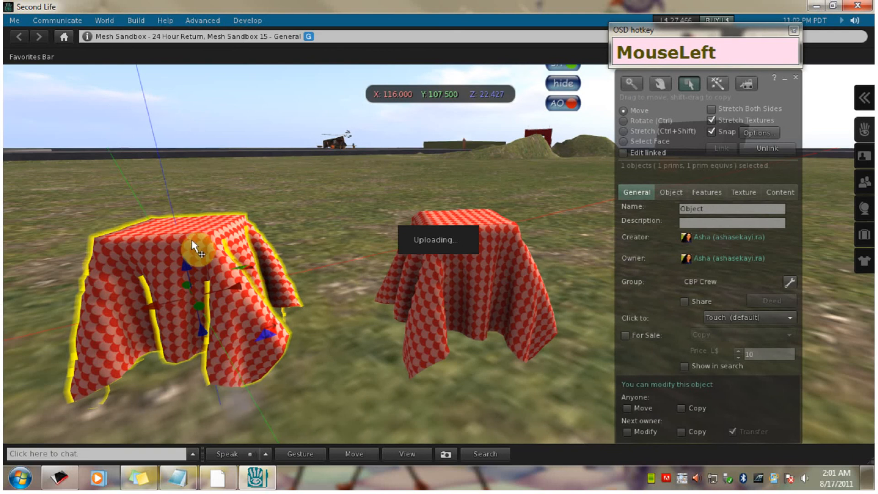
- Show the recent inventory items with the Textures folder expanded, keeping the build window clear of the inventory
left_click(446, 272)
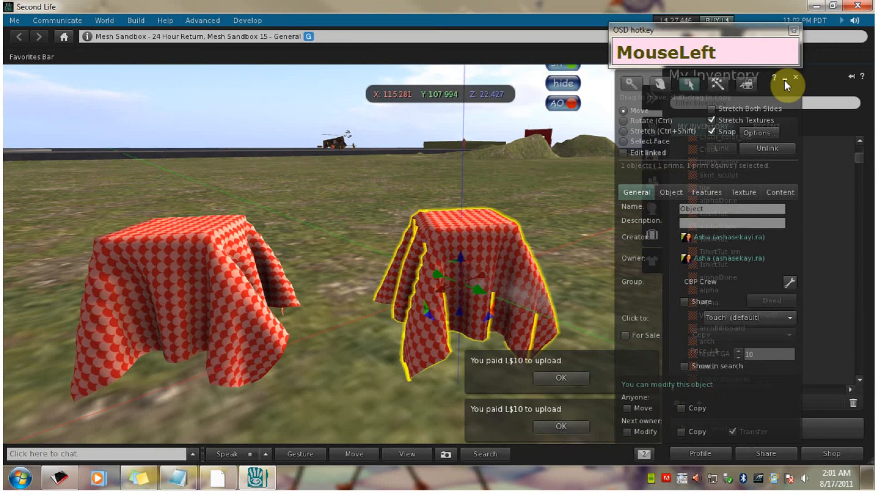
left_click_drag(786, 89, 627, 101)
left_click(767, 128)
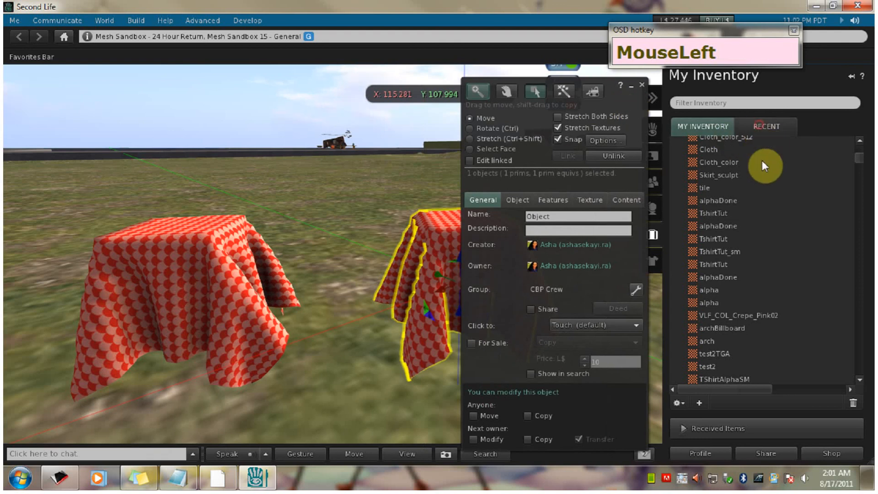
left_click(679, 182)
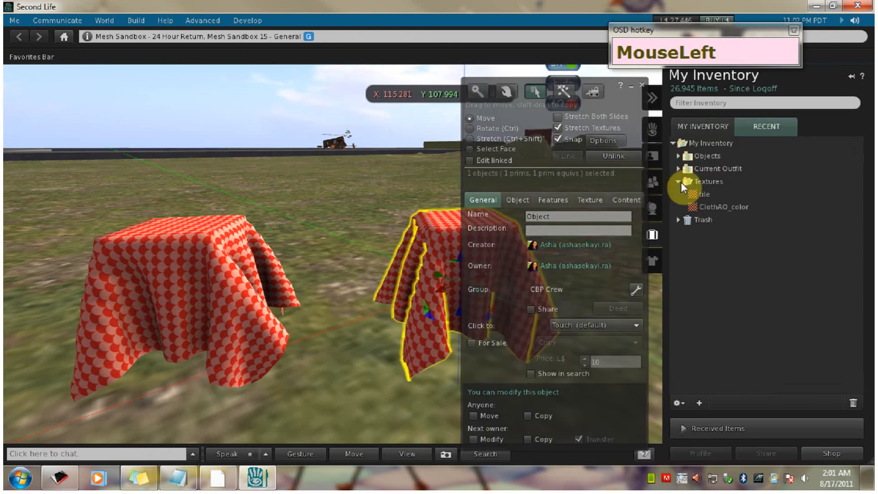
- Apply the uploaded ClothAO_color texture from the inventory to the cloth on the left
left_click(215, 298)
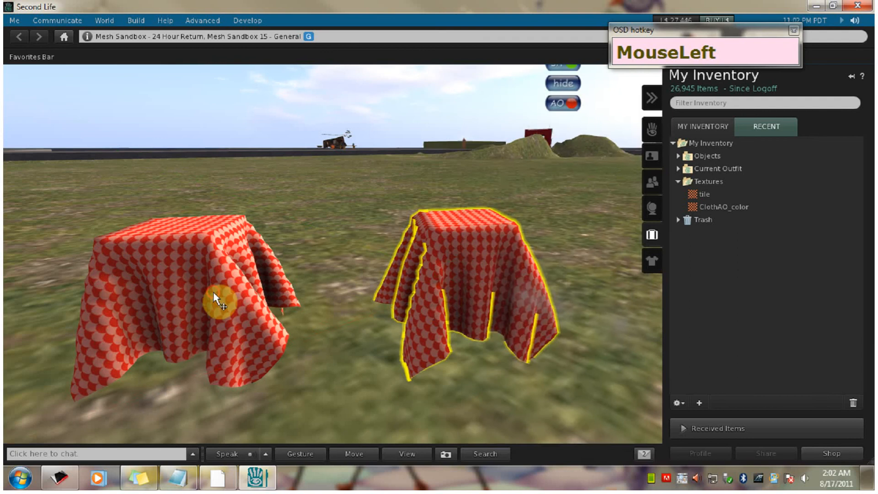
left_click(553, 200)
left_click(587, 201)
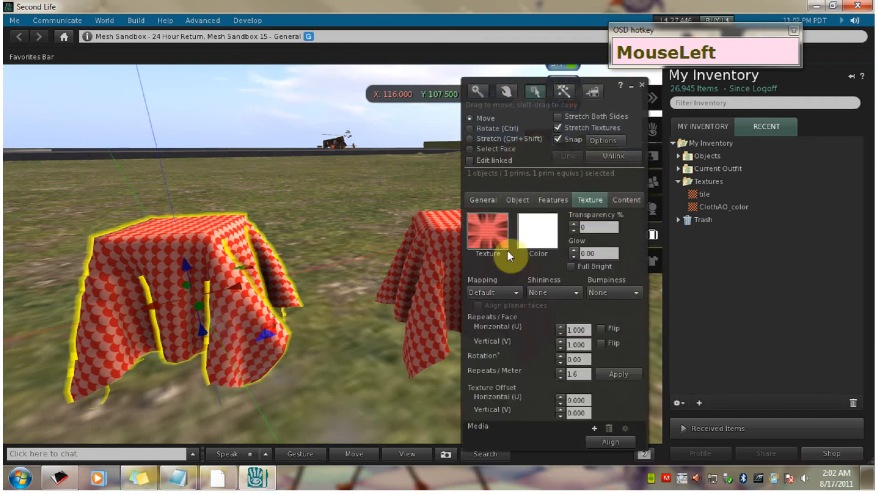
left_click(491, 235)
left_click_drag(725, 205, 291, 170)
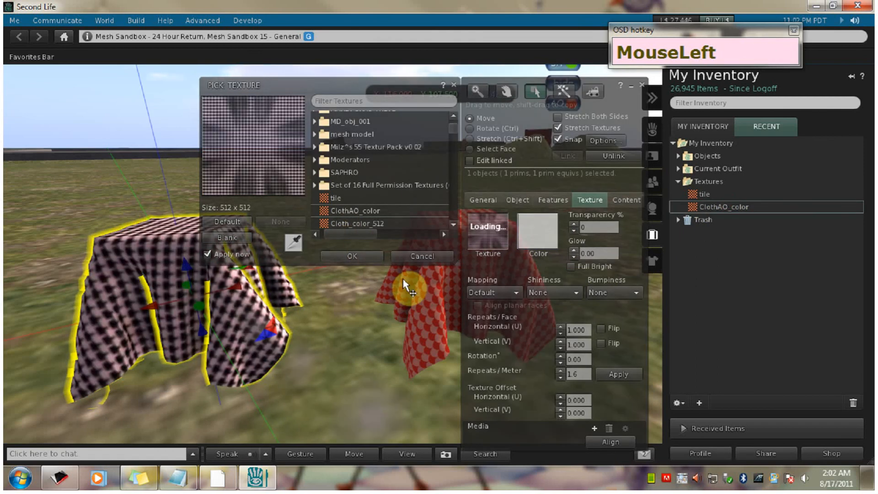
left_click(358, 256)
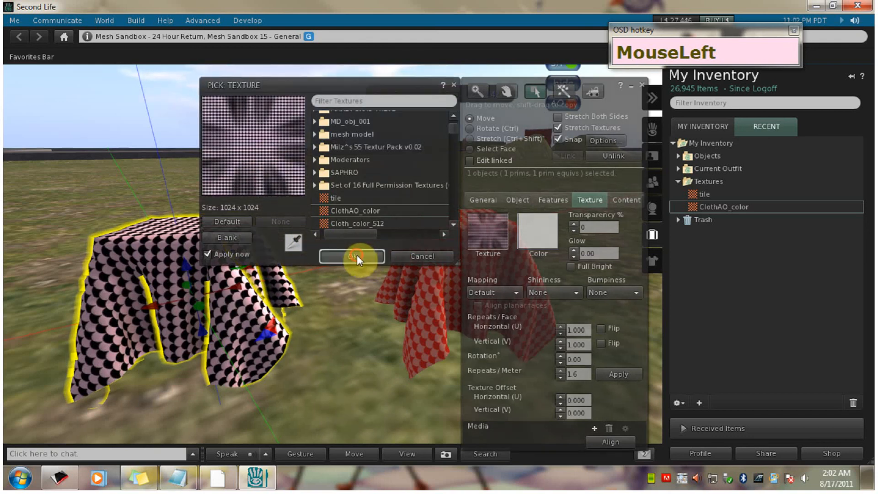
- Apply the uploaded tile texture from the inventory to the cloth on the right
left_click(407, 285)
left_click(483, 229)
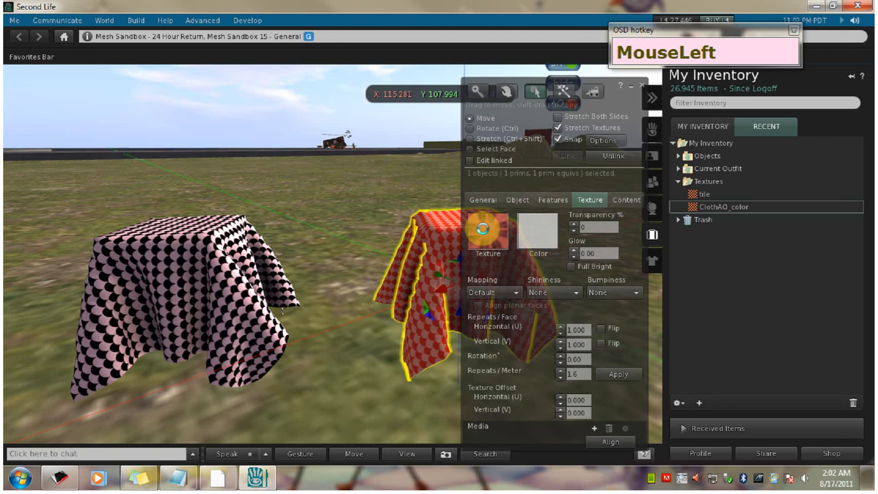
left_click_drag(710, 194, 487, 233)
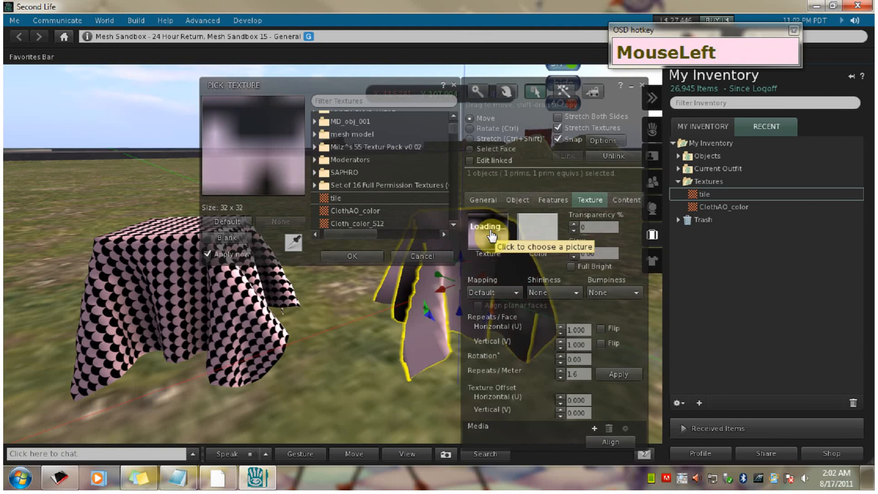
left_click(361, 256)
- Set the tiled cloth's horizontal and vertical texture repeats per face to 20
left_click(619, 374)
left_click(587, 330)
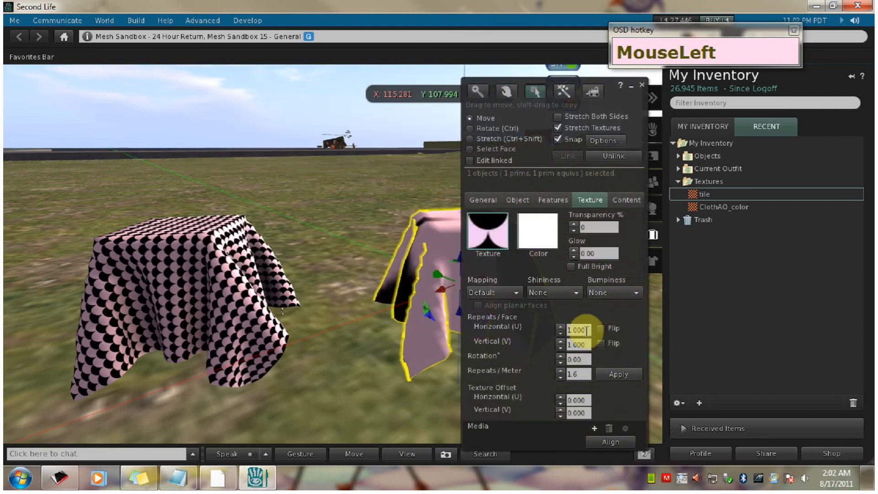
left_click_drag(589, 329, 549, 327)
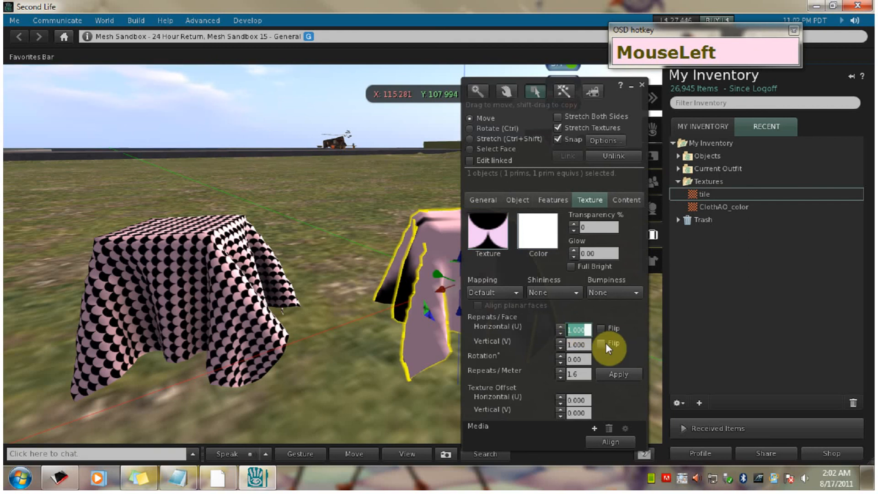
type("20")
left_click(587, 340)
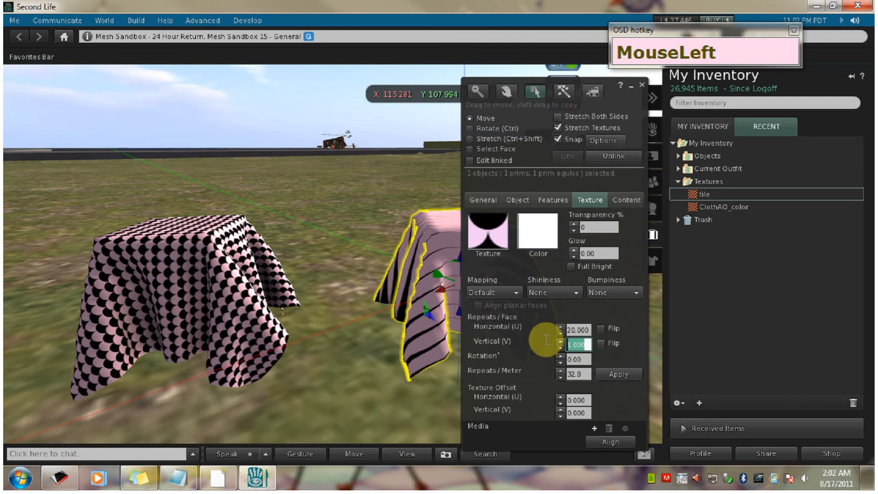
type("20")
- Set the tiled cloth's horizontal and vertical texture repeats per face to 30
left_click(587, 329)
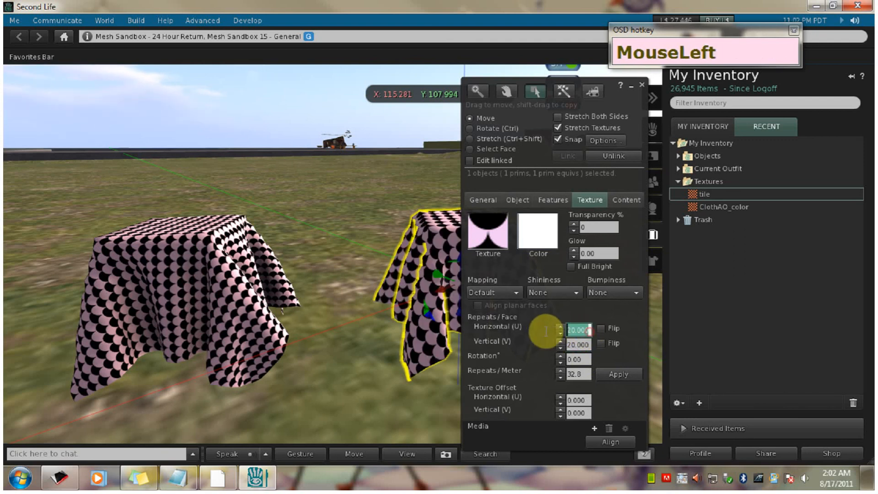
type("30")
left_click(578, 343)
type("30")
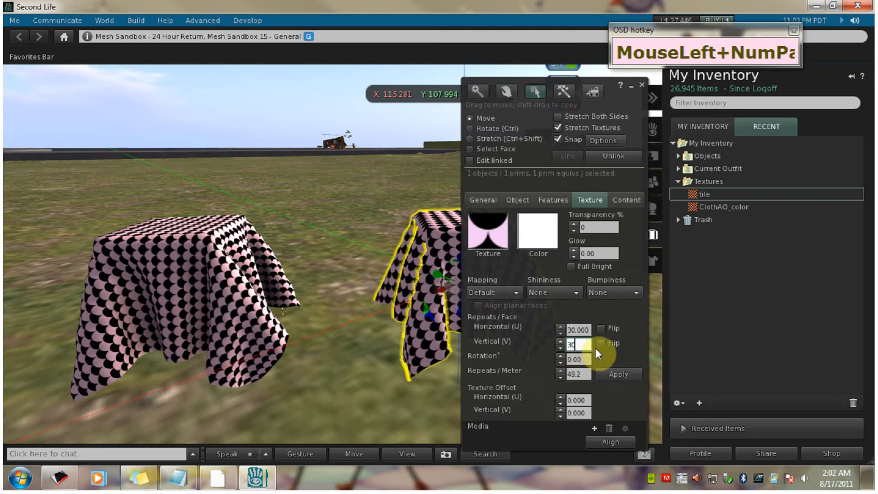
left_click(585, 329)
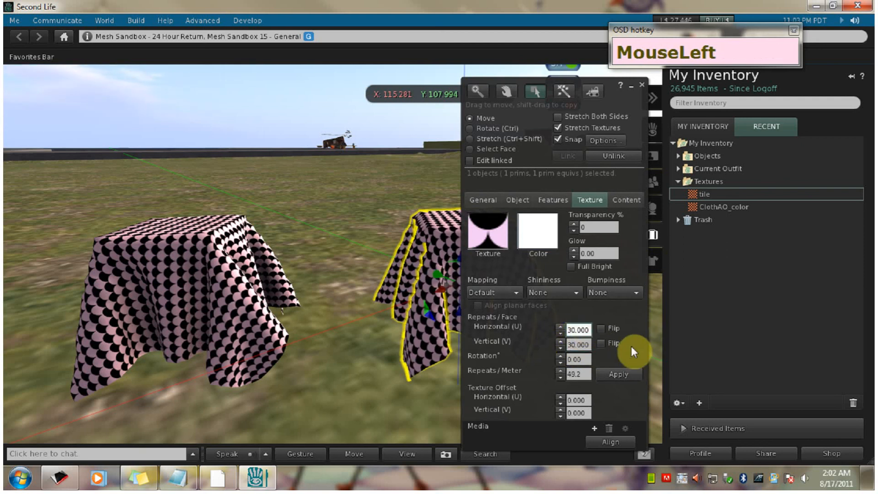
- Move the build window out of the way and compare the pattern and shading of both cloths from several angles
left_click_drag(623, 105, 349, 398)
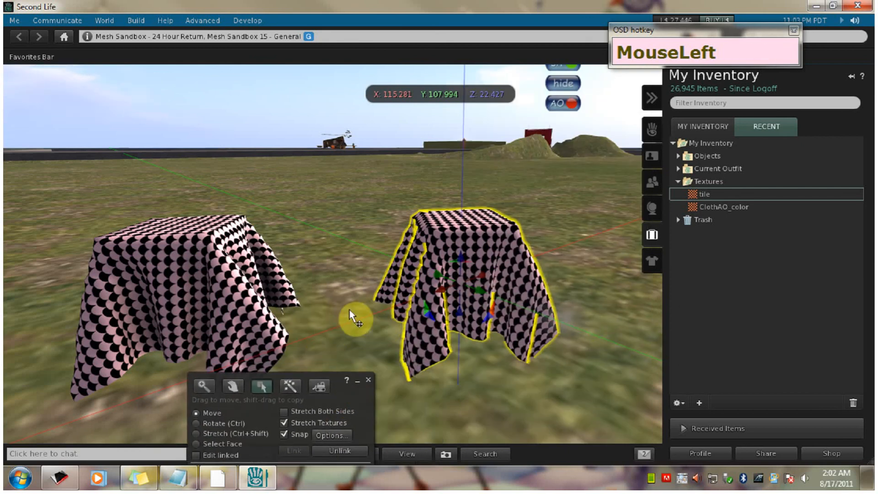
mouse_move(337, 322)
left_mouse_down("alt")
mouse_move(279, 320)
mouse_move(309, 331)
mouse_move(274, 322)
mouse_move(327, 327)
left_mouse_up("alt")
left_click_drag(562, 230, 508, 187)
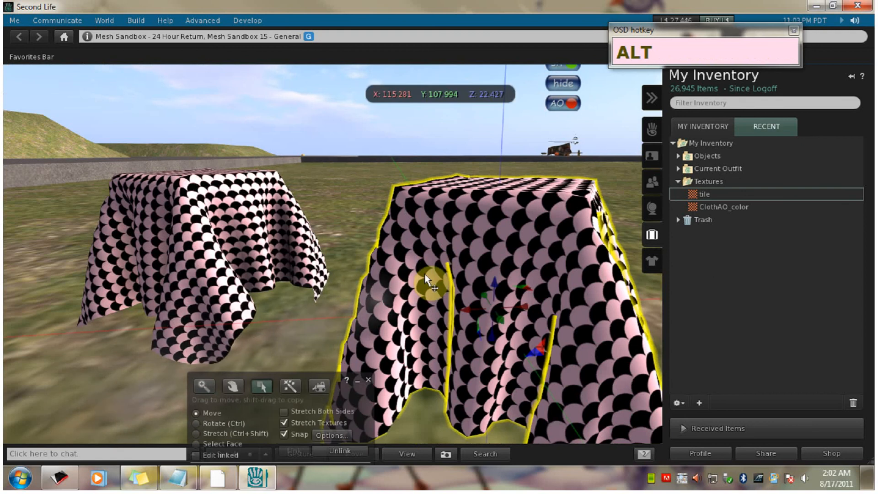
left_click_drag(440, 365, 459, 300)
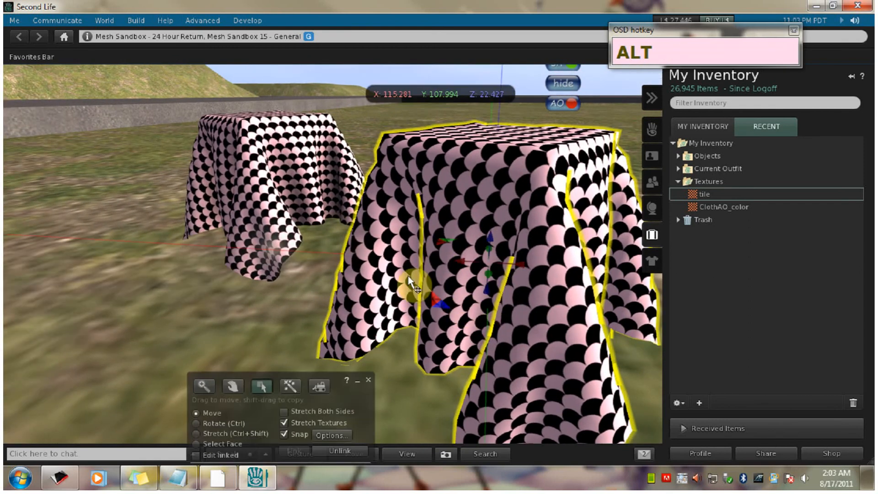
left_click_drag(406, 254, 444, 271)
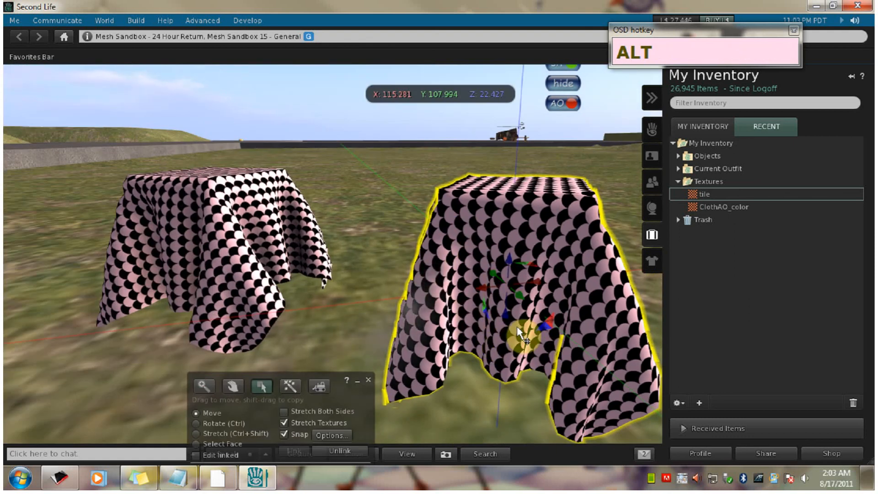
left_click(222, 226, "alt")
left_click_drag(220, 225, 315, 202)
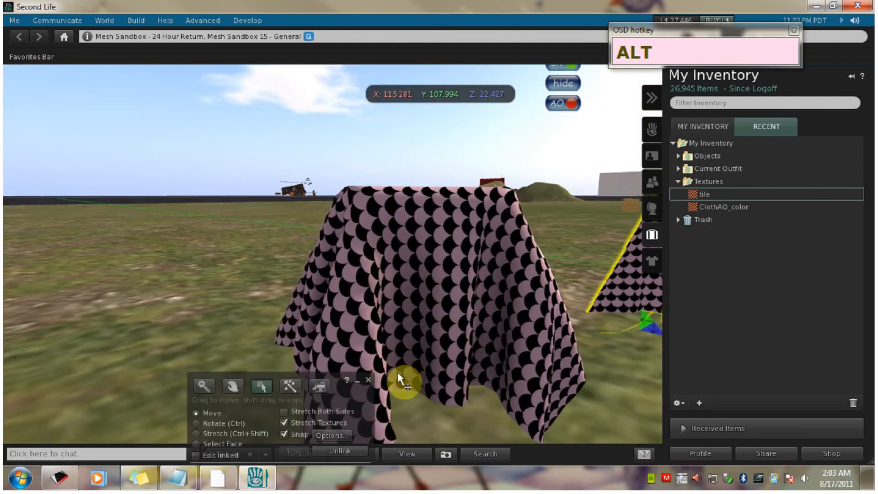
left_click_drag(508, 285, 319, 227)
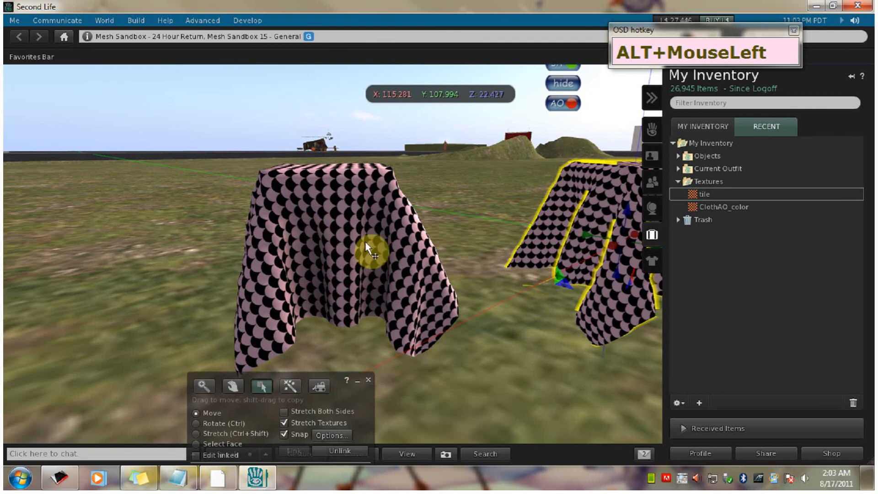
left_click_drag(611, 224, 438, 270)
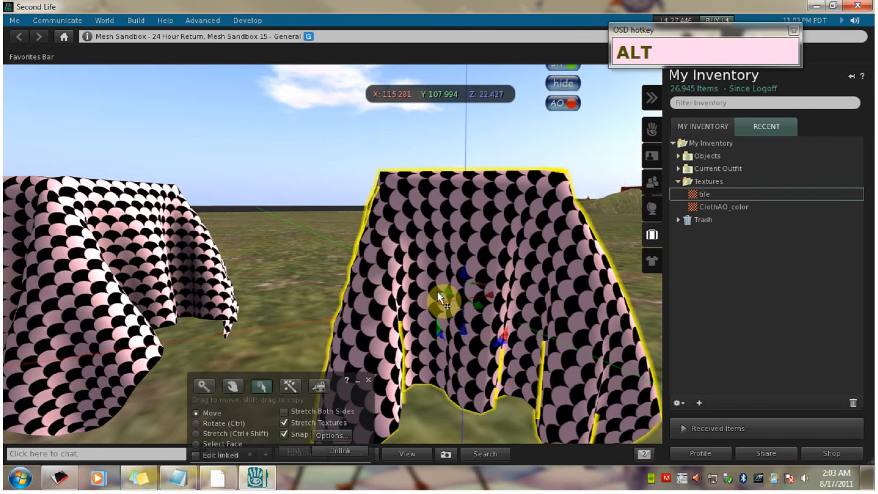
left_click_drag(129, 314, 238, 260)
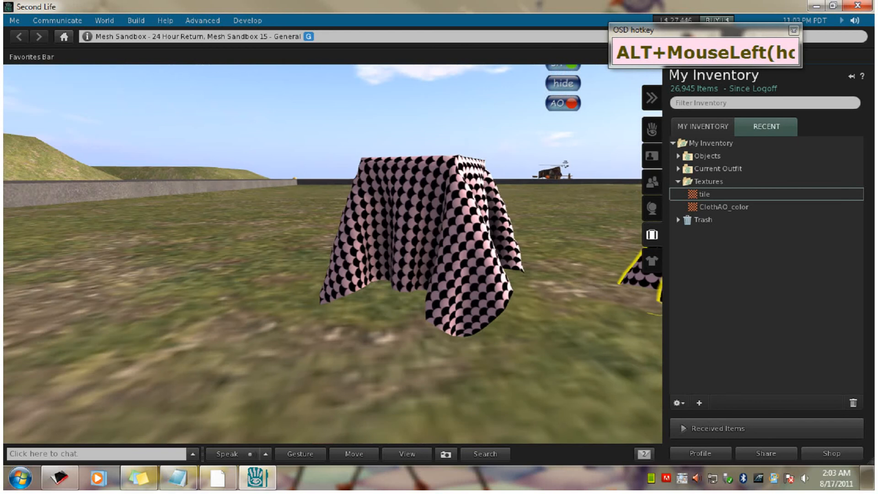
left_click_drag(440, 264, 440, 293)
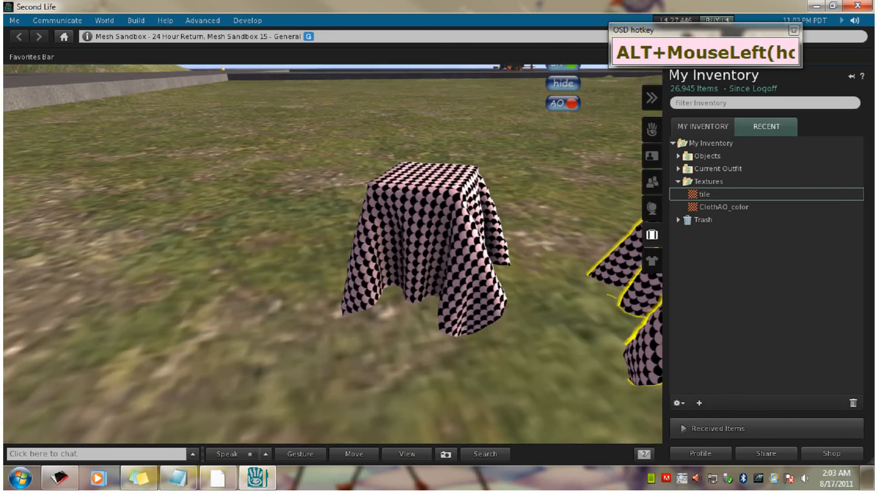
left_click_drag(626, 257, 605, 321)
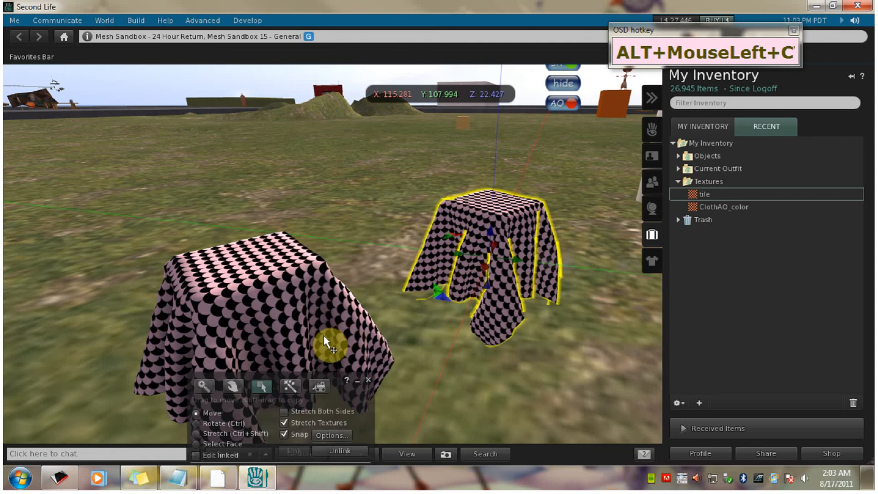
- Move the build window aside, select the cloth with the ClothAO_color texture and examine it beside the tiled cloth
left_click_drag(352, 394, 605, 376)
left_click_drag(359, 352, 376, 341)
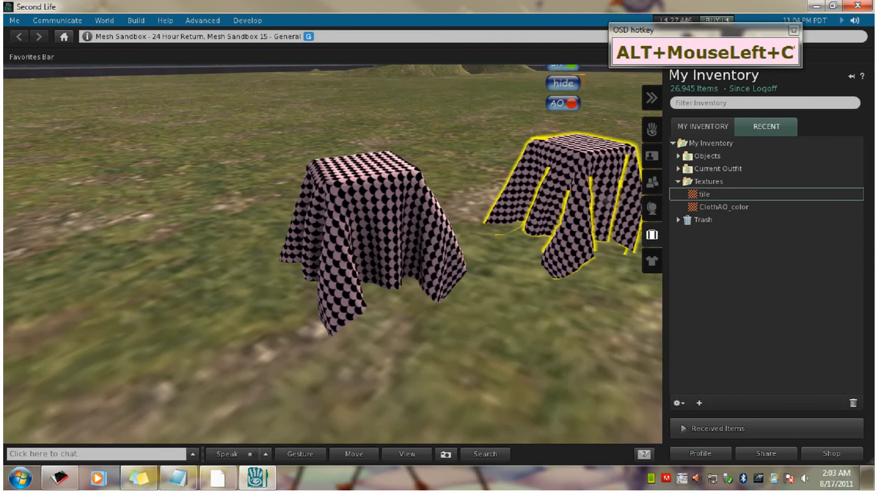
left_click(396, 202)
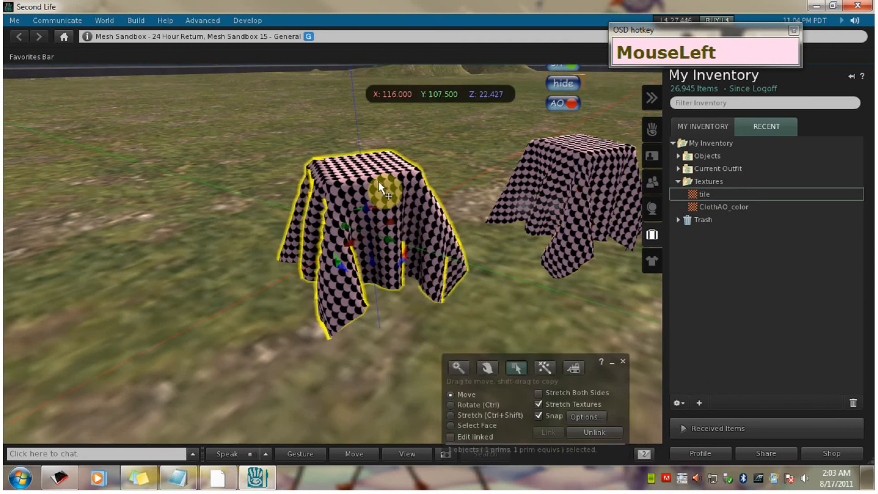
key("alt")
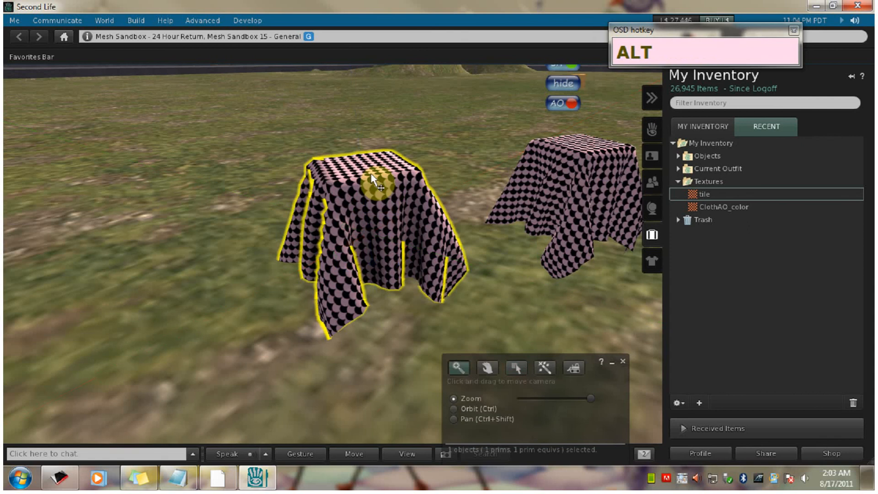
left_click_drag(371, 175, 420, 287)
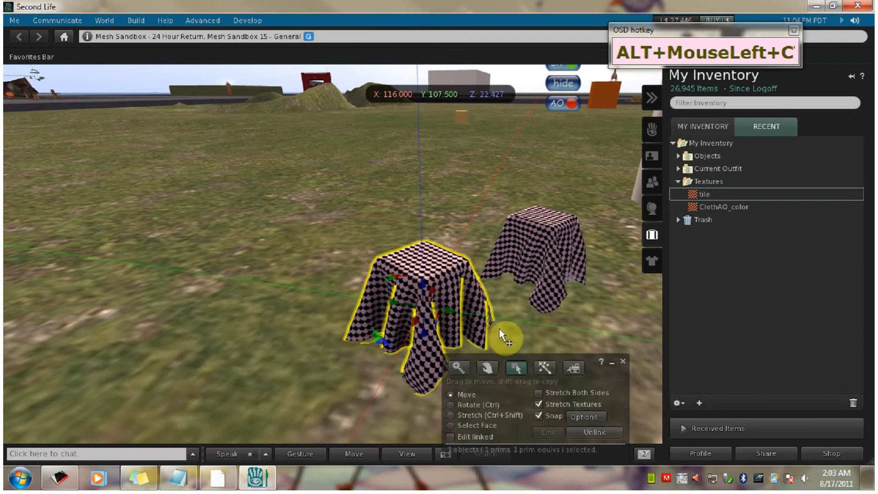
- Bring the ClothAO_color cloth's full texture settings into view and examine its shell pattern and fold shading against the tiled cloth from several angles
left_click_drag(591, 363, 234, 118)
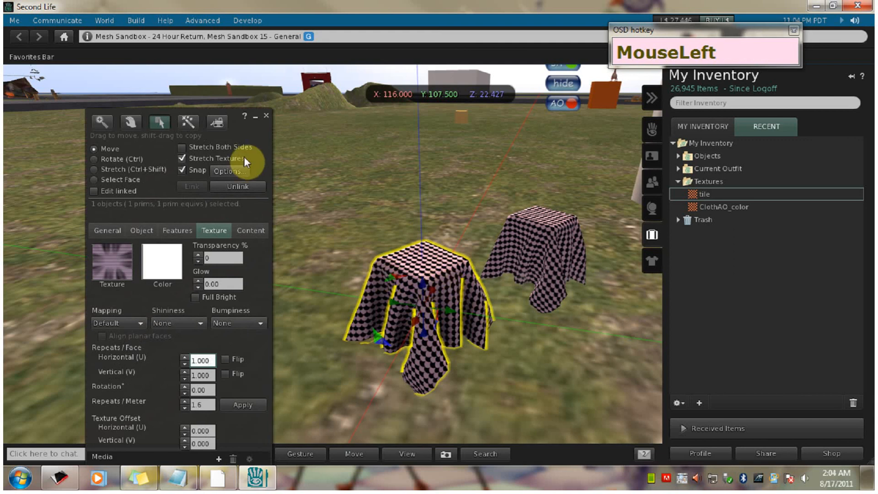
left_click_drag(254, 136, 273, 106)
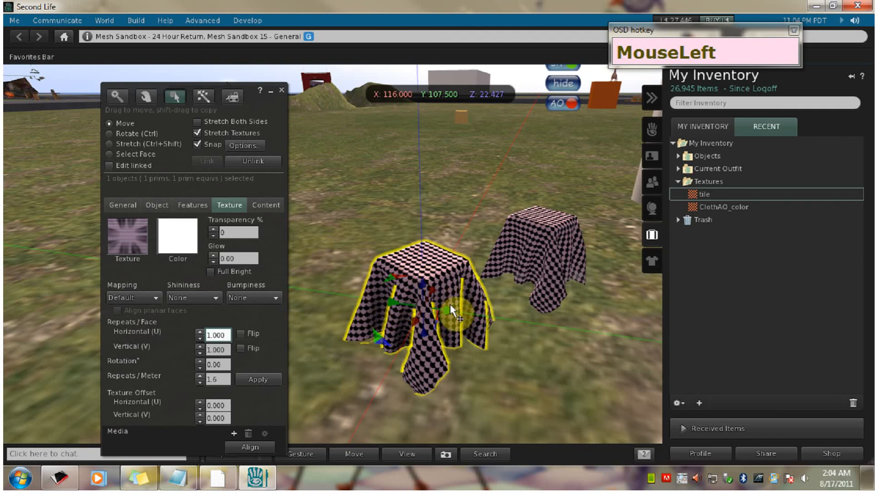
left_click_drag(442, 289, 439, 266)
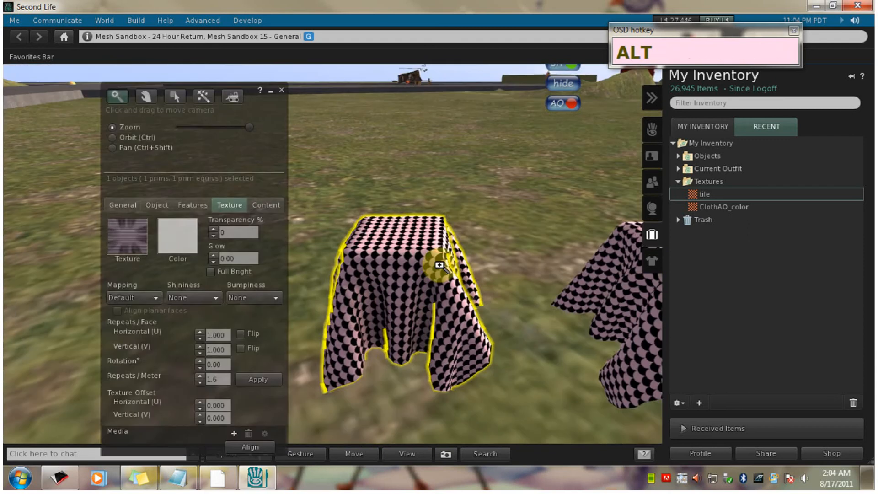
left_click_drag(649, 287, 697, 296)
left_click_drag(413, 259, 440, 271)
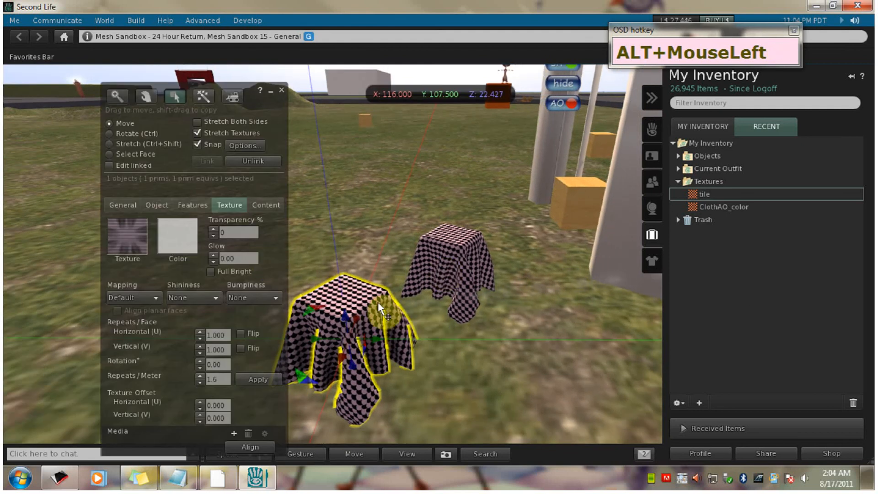
left_click_drag(374, 299, 550, 273)
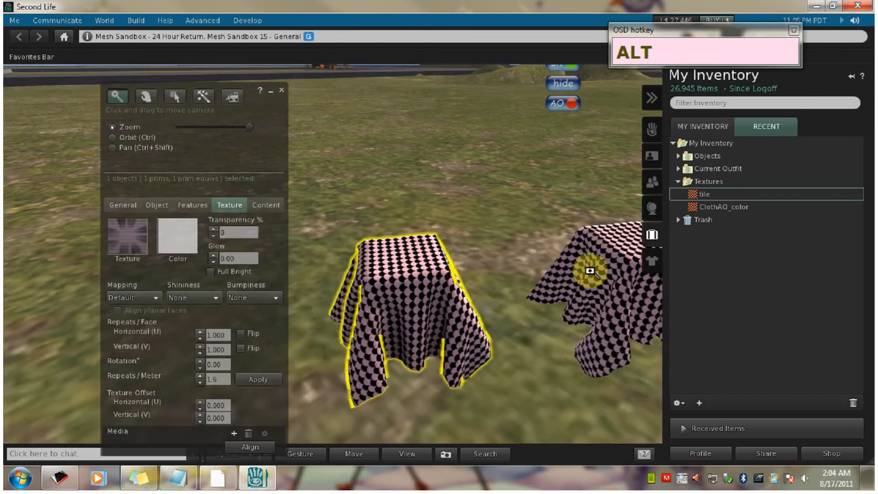
left_click_drag(603, 268, 625, 279)
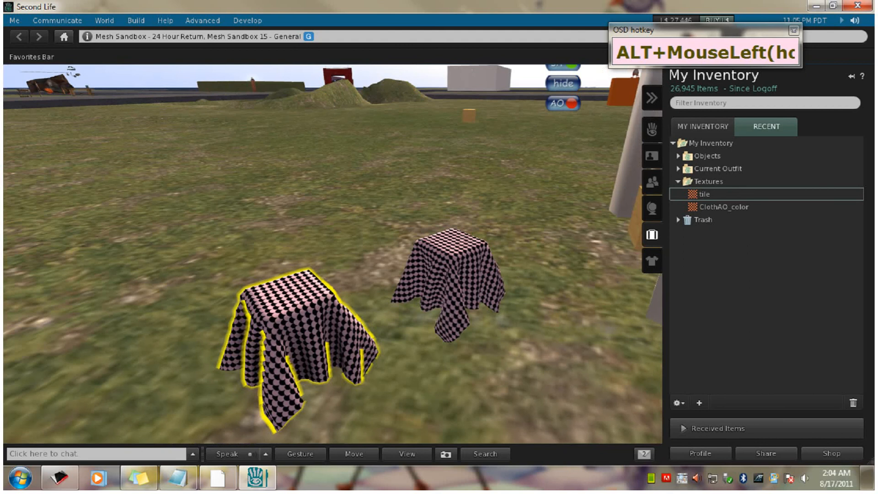
left_click_drag(433, 268, 433, 268)
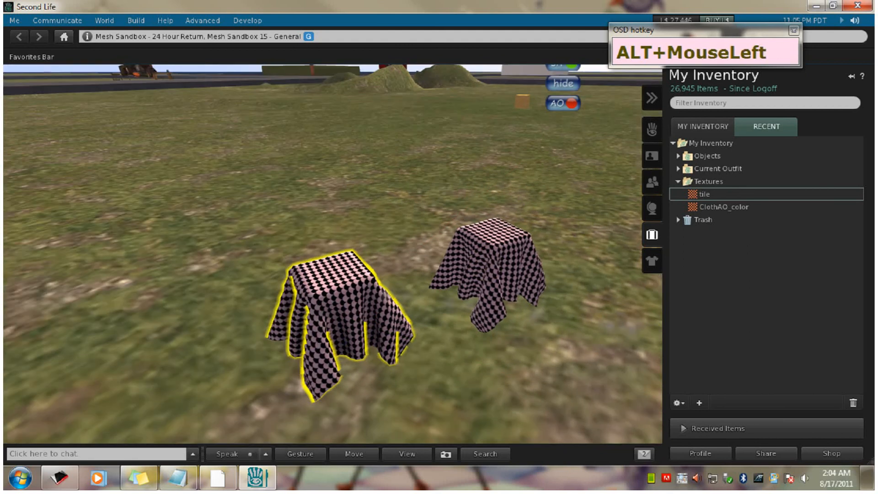